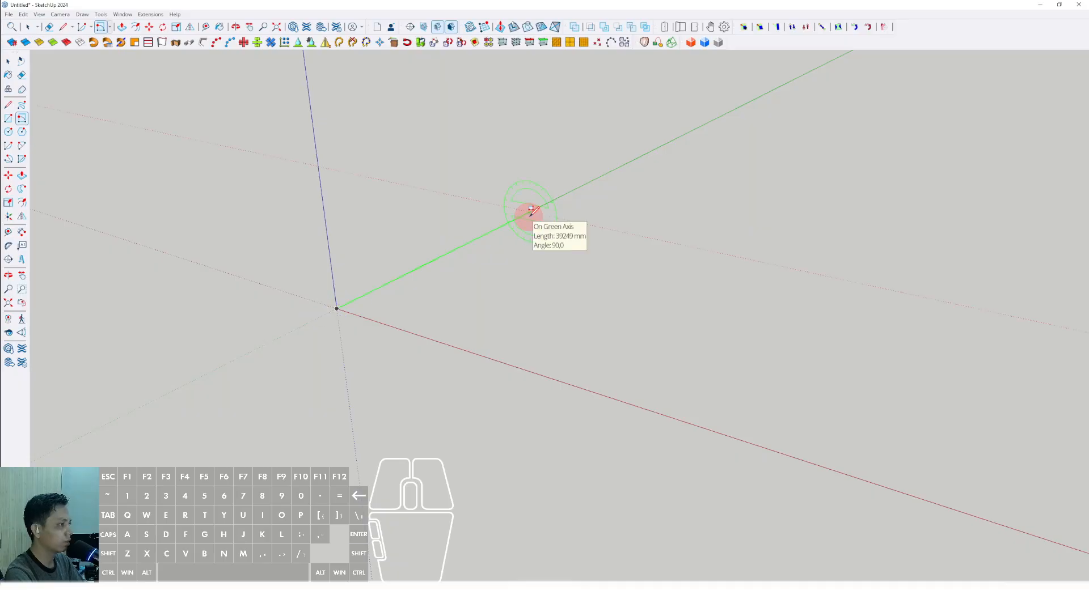
Draw a rectangle on the ground plane from the origin and push/pull it up into a thin slab.
middle_click_drag(530, 211, 639, 228)
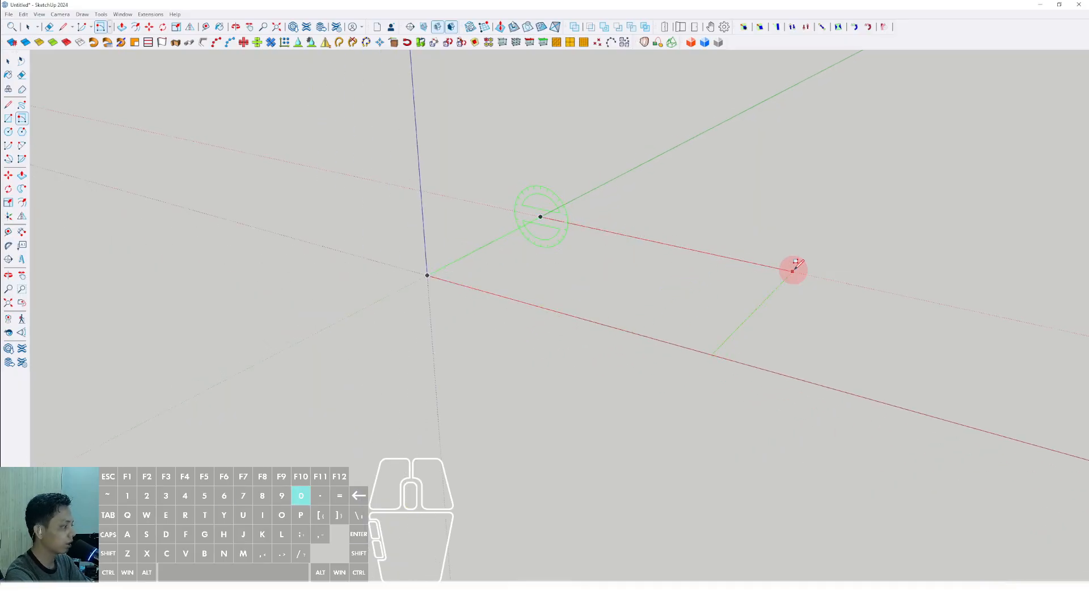
key("Return")
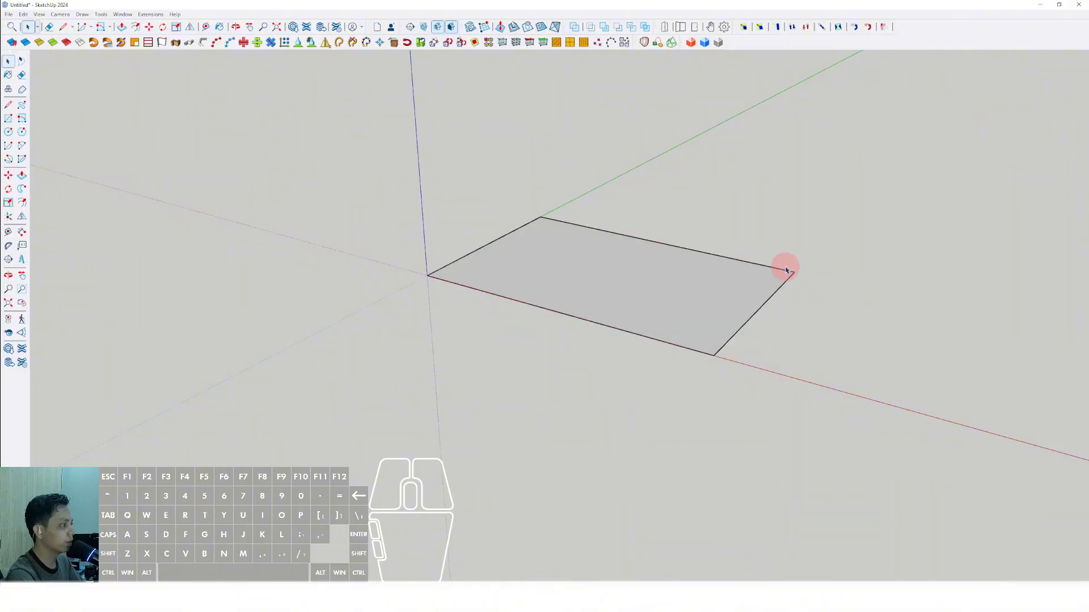
middle_click_drag(786, 270, 459, 337)
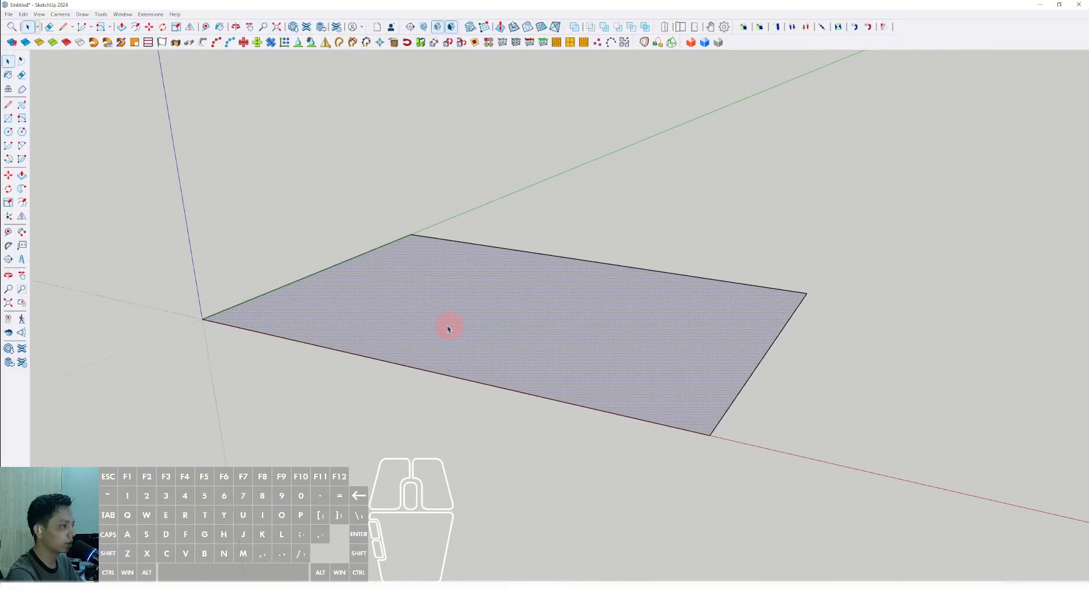
middle_click_drag(407, 305, 464, 309)
left_click(464, 308)
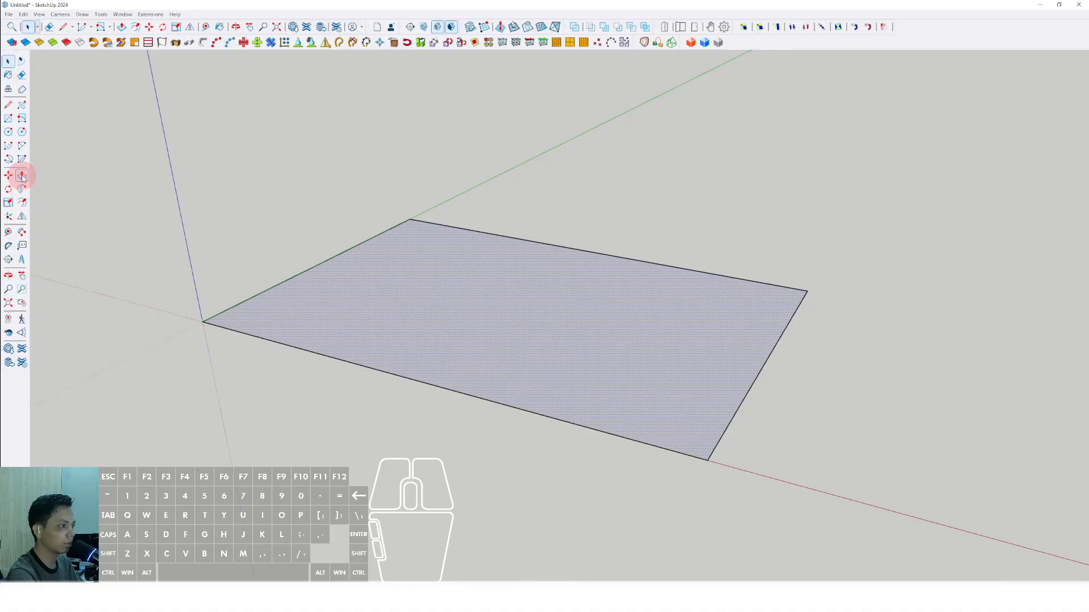
left_click_drag(380, 305, 381, 278)
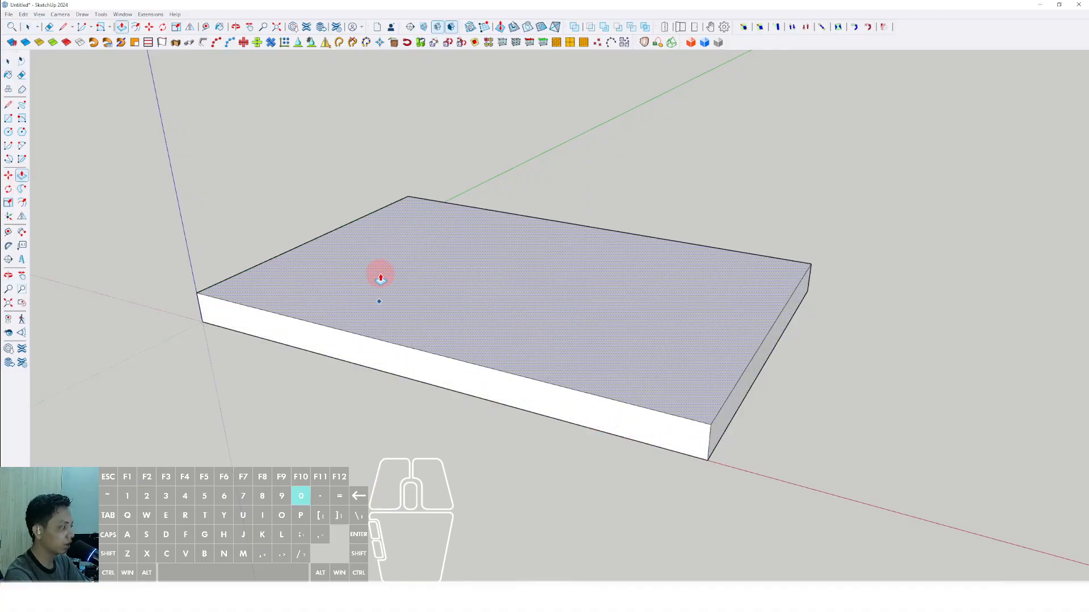
key("Return")
Group the whole slab and convert the group into a component.
triple_click(390, 283)
right_click(429, 339)
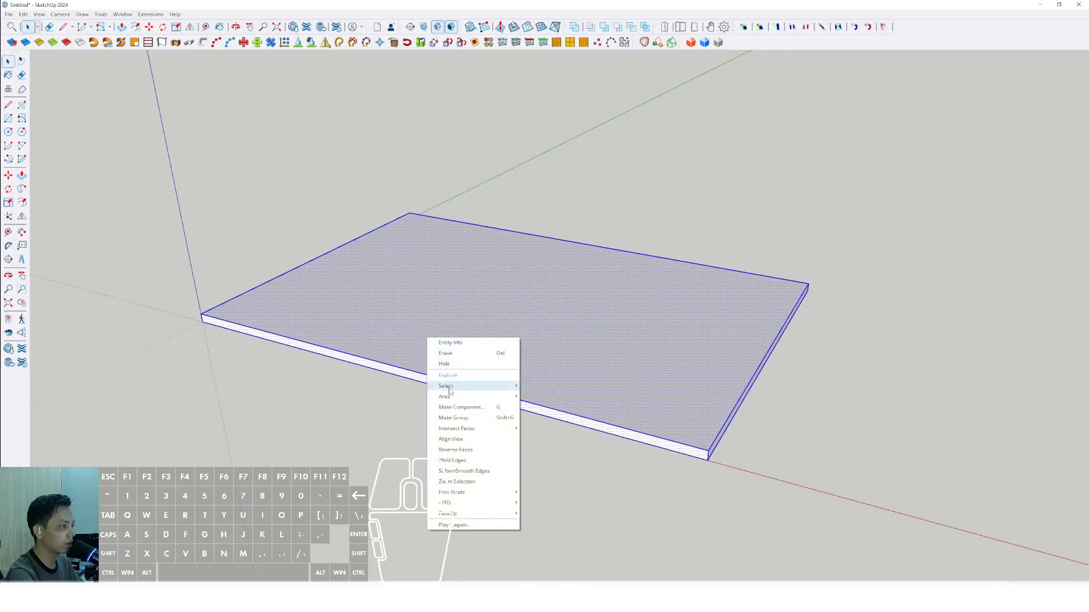
left_click(459, 420)
scroll(468, 343, "down", 3)
middle_click_drag(469, 342, 422, 348)
right_click(493, 342)
left_click(517, 409)
left_click(525, 361)
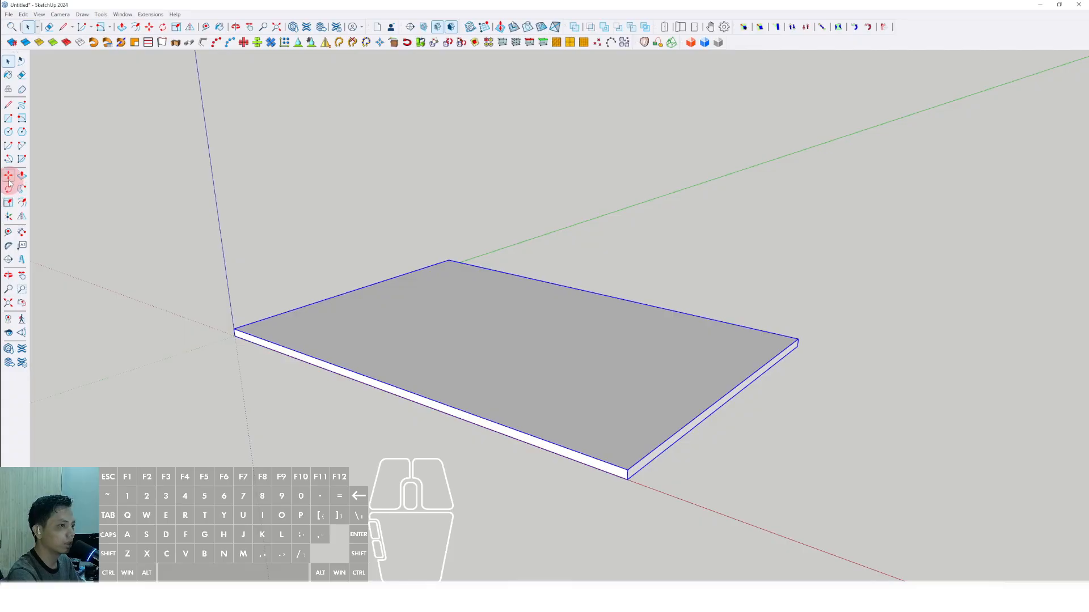
Copy the slab component straight up along the blue axis to form a second floor above it.
scroll(632, 479, "up", 2)
key("ctrl")
left_click_drag(628, 478, 633, 384)
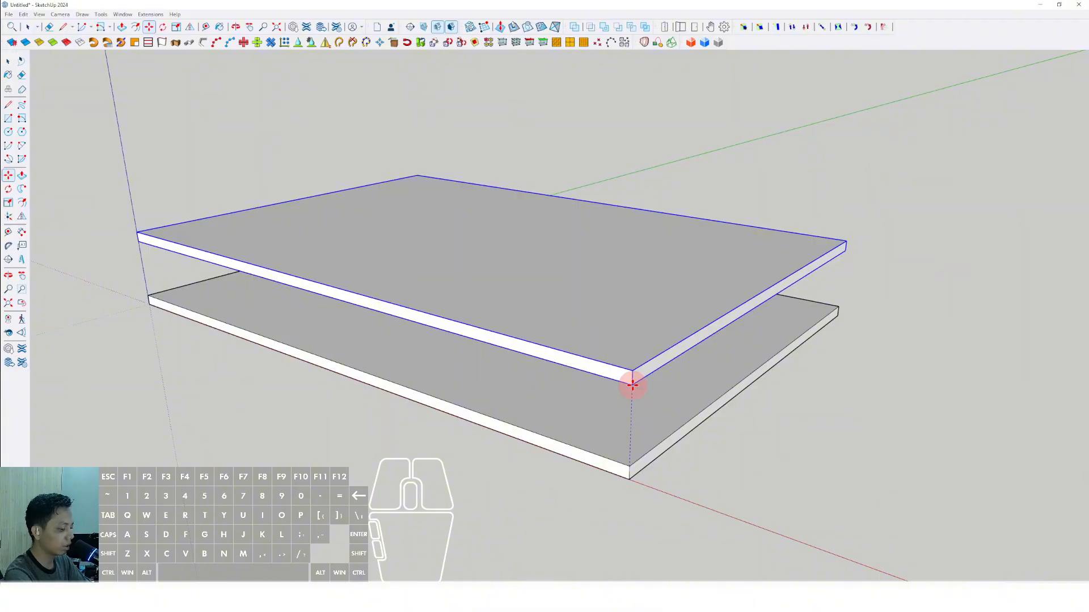
left_click(632, 384)
middle_click_drag(631, 382, 607, 418)
key("space")
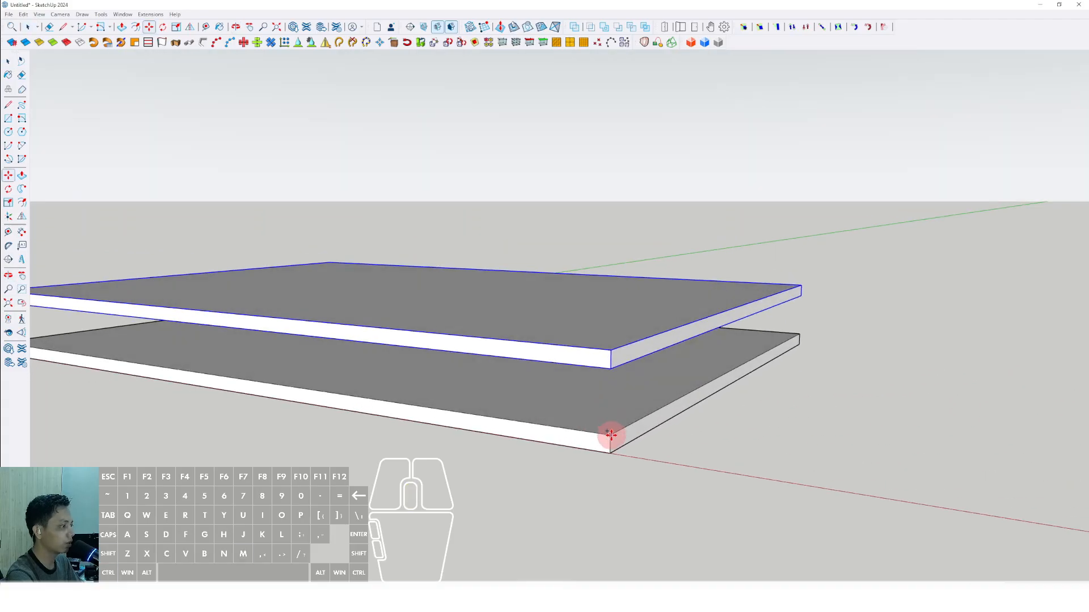
Copy the second slab upward at the same spacing and repeat it as an x5 array.
left_click(612, 352)
type("x")
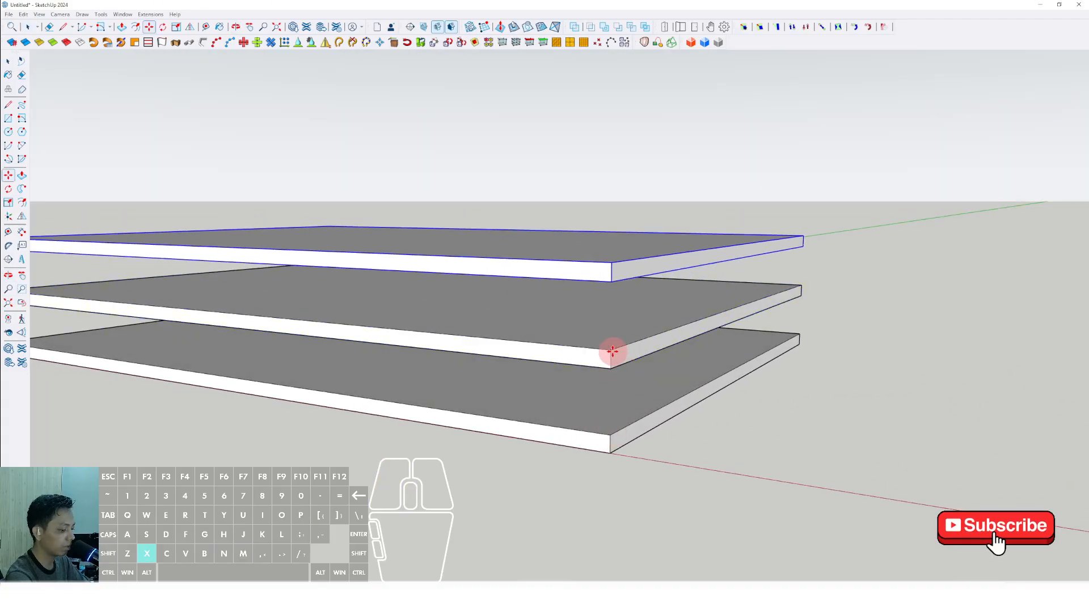
type("5")
key("Return")
key("space")
Select the five upper slabs and make them unique from the two lower ones.
middle_click_drag(613, 352, 526, 288)
left_click_drag(658, 126, 571, 250)
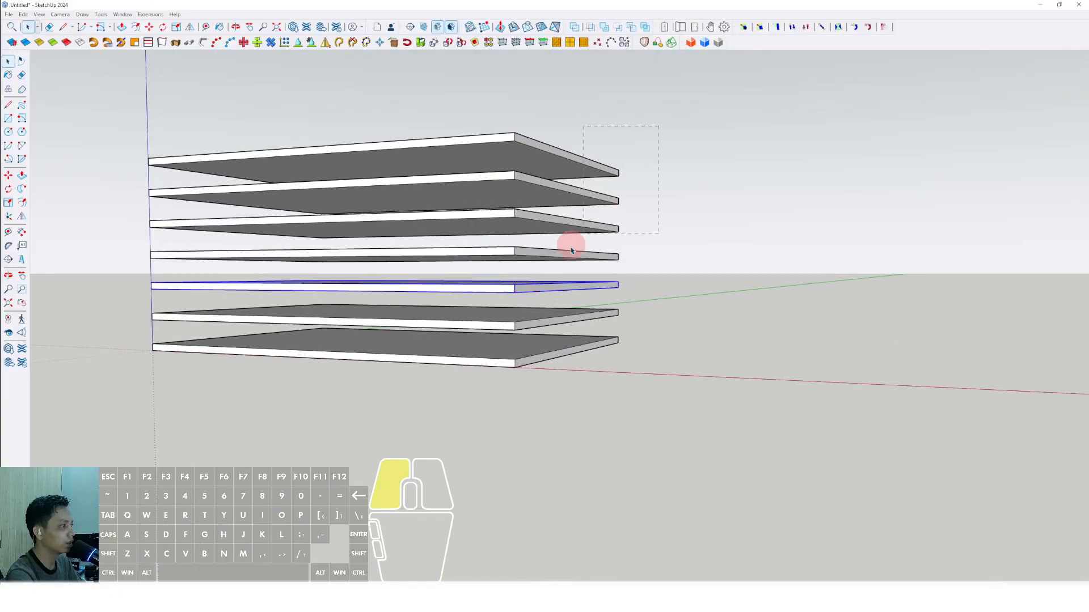
left_click_drag(527, 286, 525, 285)
scroll(526, 283, "up", 3)
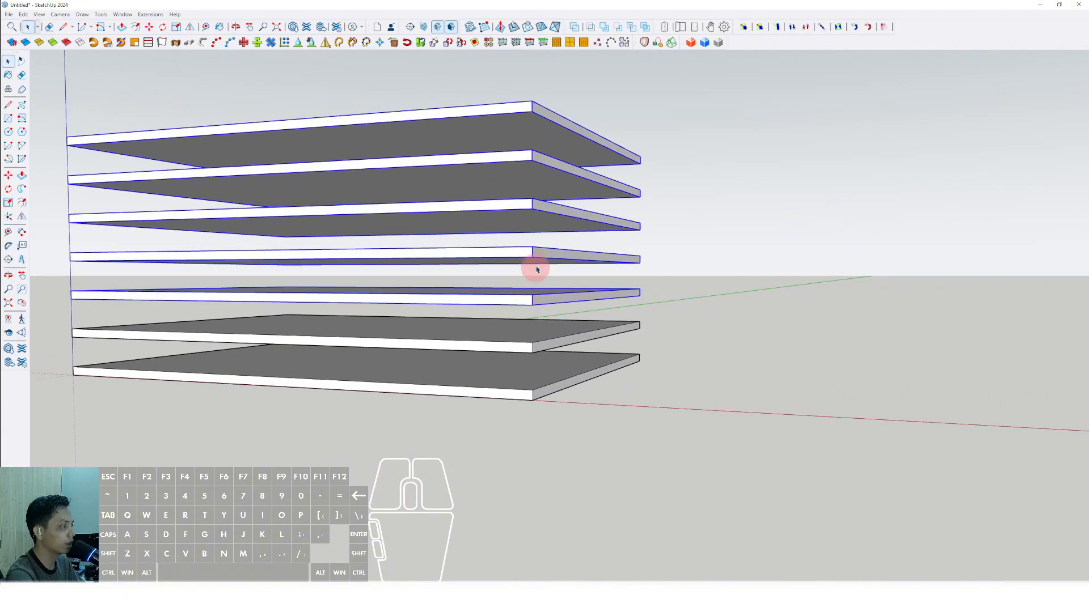
right_click(536, 251)
left_click(574, 351)
Push/pull the end face of one upper slab along the red axis, extending all five to about twice the lower slabs' length.
middle_click_drag(544, 287, 612, 304)
left_click(601, 307)
key("p")
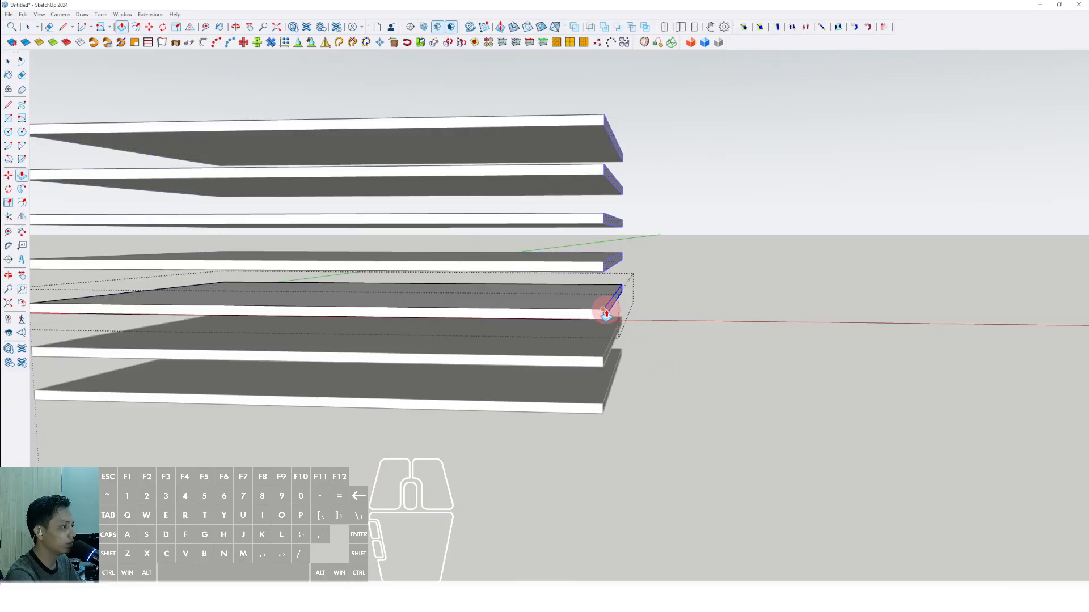
scroll(605, 309, "down", 3)
left_click(605, 309)
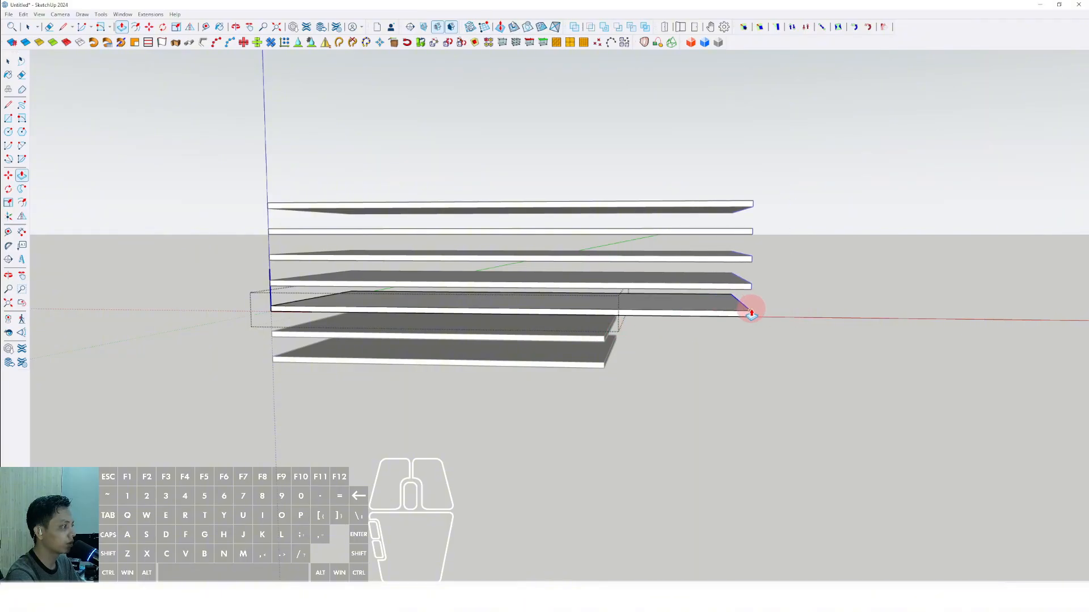
middle_click_drag(752, 312, 754, 312)
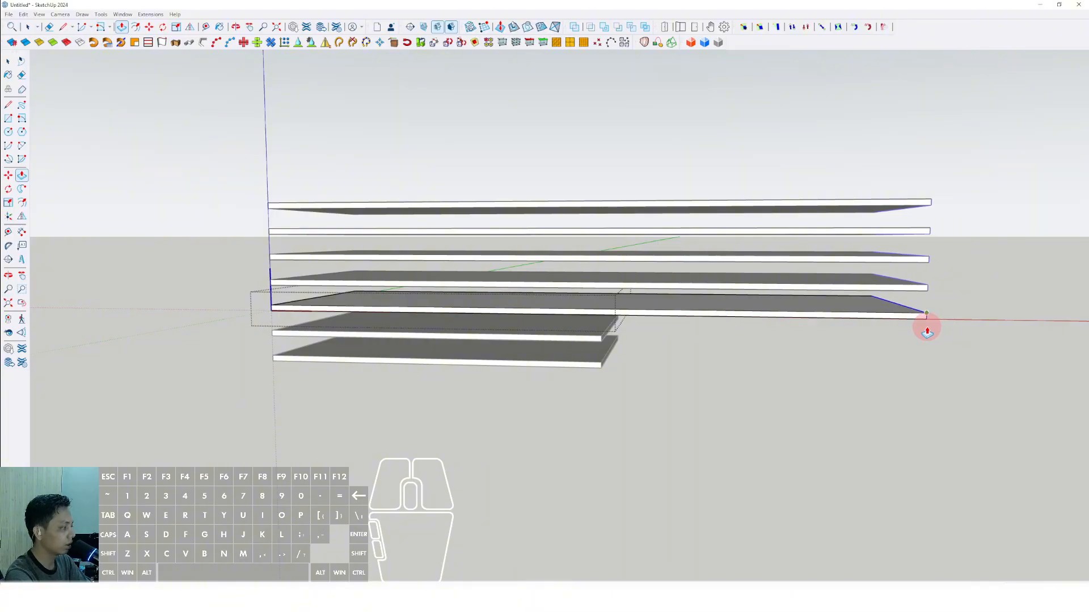
key("Return")
middle_click_drag(824, 350, 546, 238)
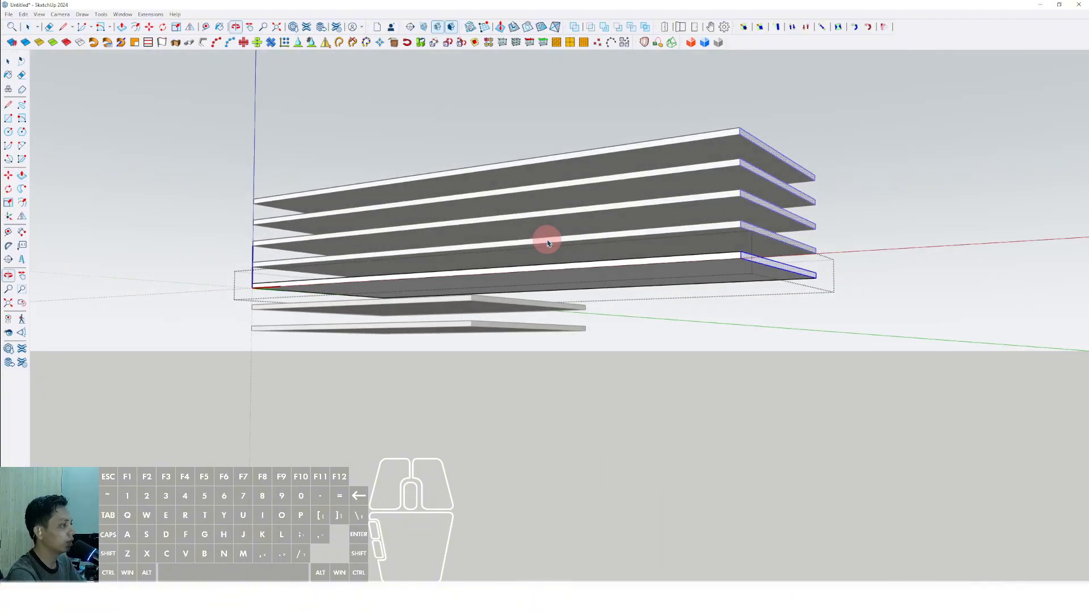
left_click(926, 180)
middle_click_drag(856, 212, 513, 339, "shift")
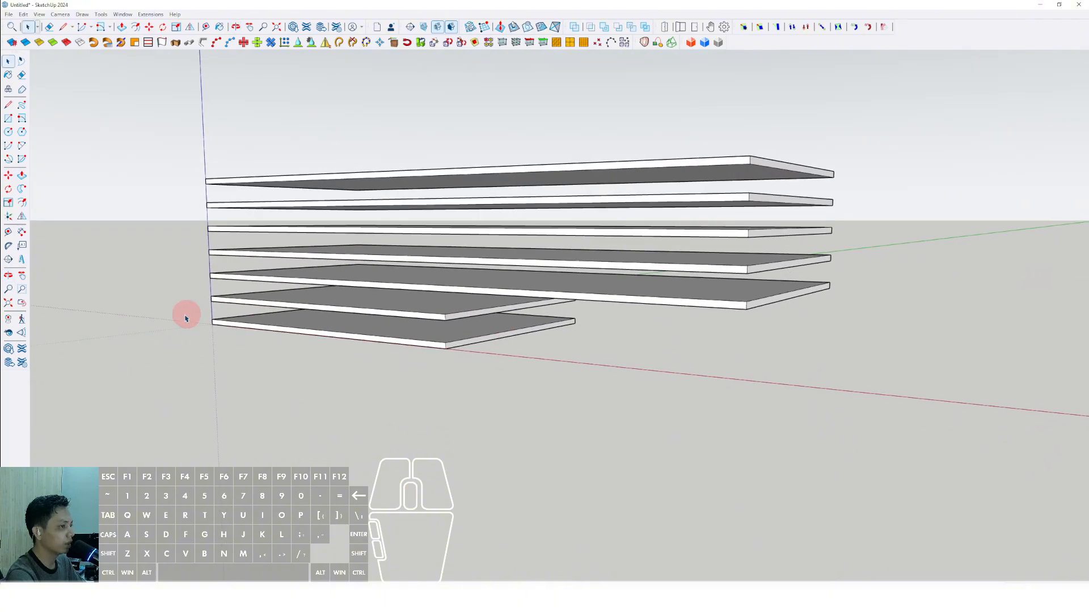
Draw a large rectangle on the ground from the slabs' origin corner to well beyond the far ends of the upper slabs.
left_click(213, 321)
scroll(214, 322, "down", 5)
left_click(710, 323)
key("space")
left_click(471, 339)
Group the ground rectangle and enlarge it so it surrounds the slabs on all sides.
scroll(471, 338, "up", 2)
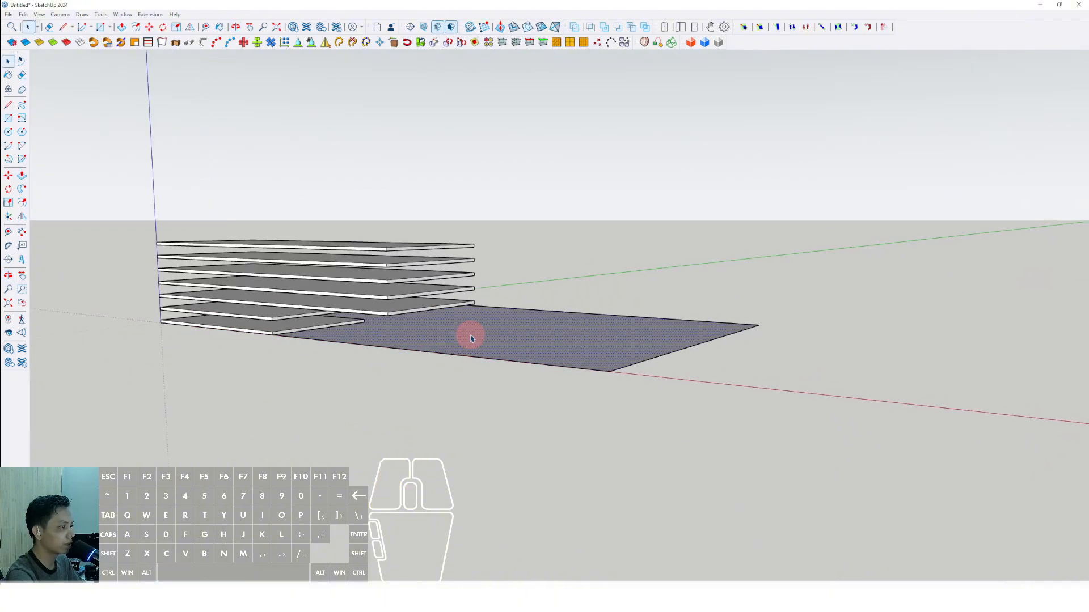
mouse_move(337, 350)
middle_mouse_down()
mouse_move(212, 391)
mouse_move(454, 360)
mouse_move(304, 348)
mouse_move(454, 373)
mouse_move(306, 377)
mouse_move(547, 381)
mouse_move(668, 408)
middle_mouse_up()
right_click(668, 408)
left_click(697, 488)
middle_click_drag(697, 488, 931, 250)
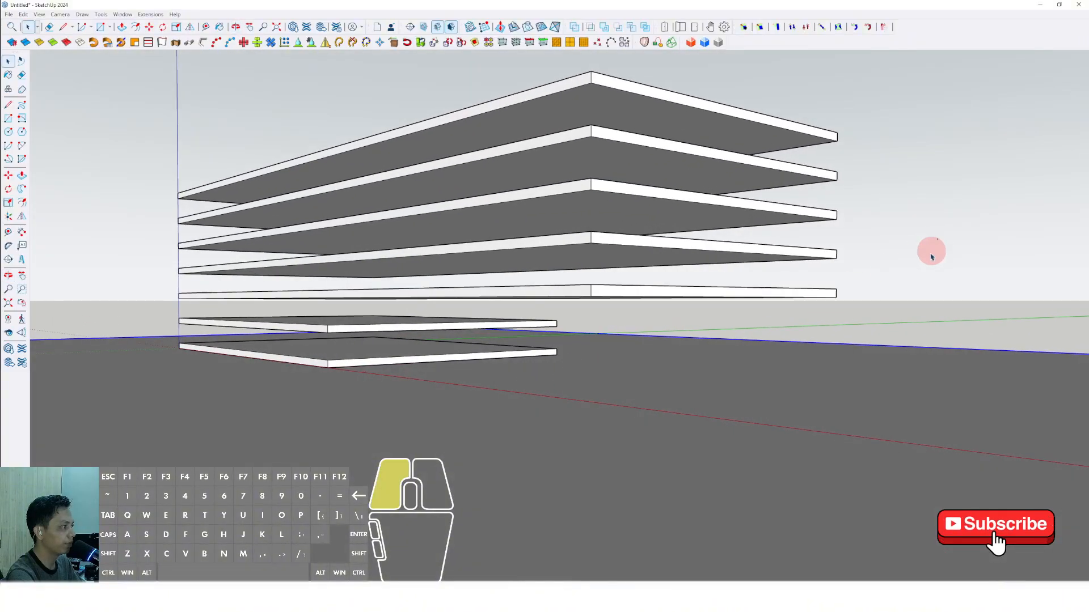
Draw a small circle on the top slab just inside the back corner of its extended end.
left_click(8, 132)
middle_click_drag(590, 391, 129, 162)
key("space")
left_click(8, 119)
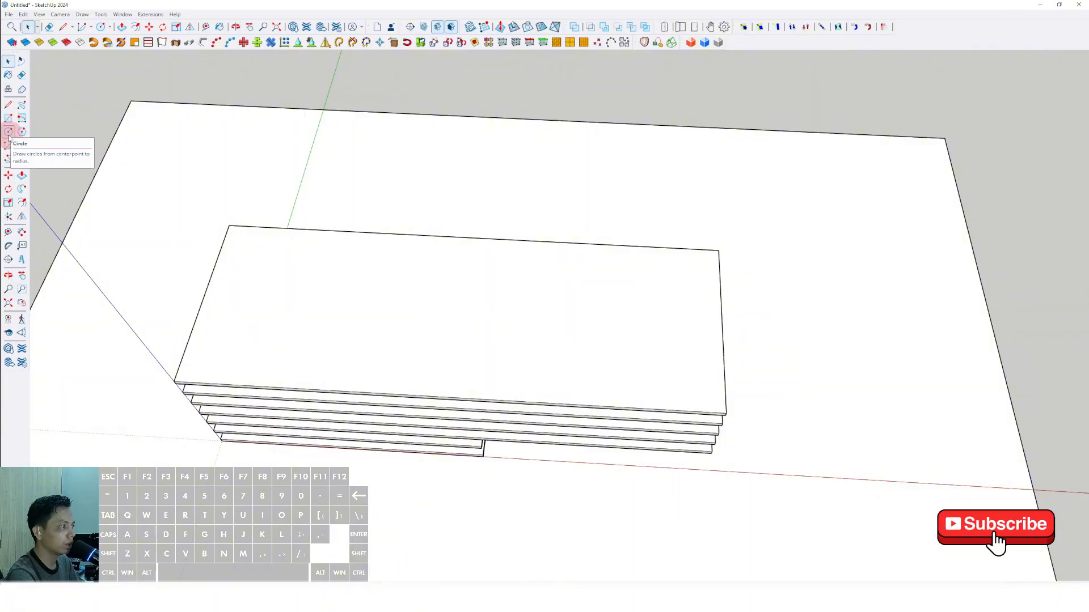
left_click(9, 132)
scroll(703, 261, "up", 2)
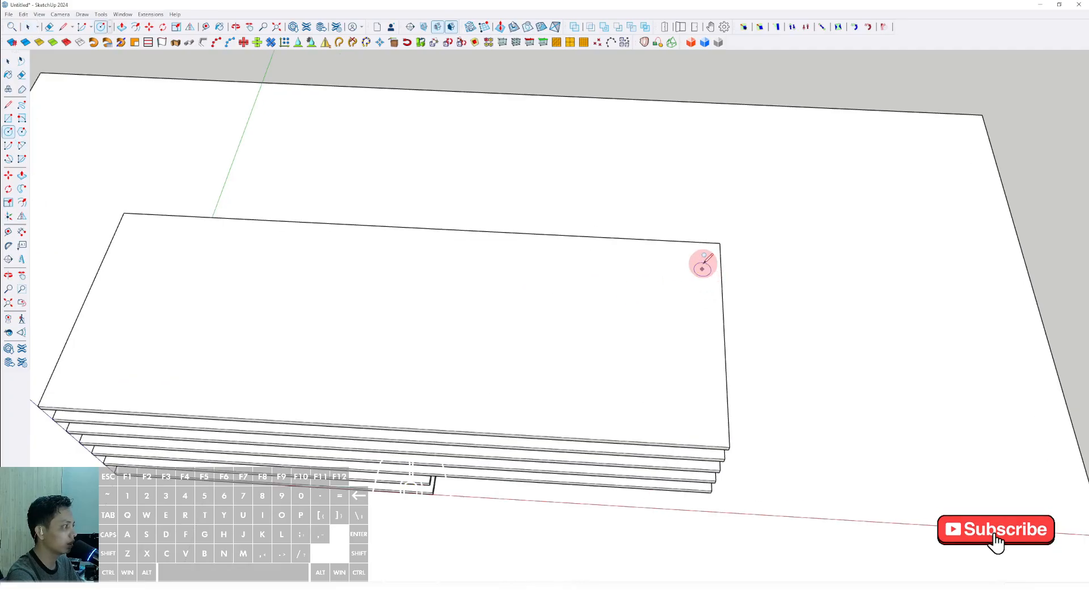
scroll(704, 260, "up", 2)
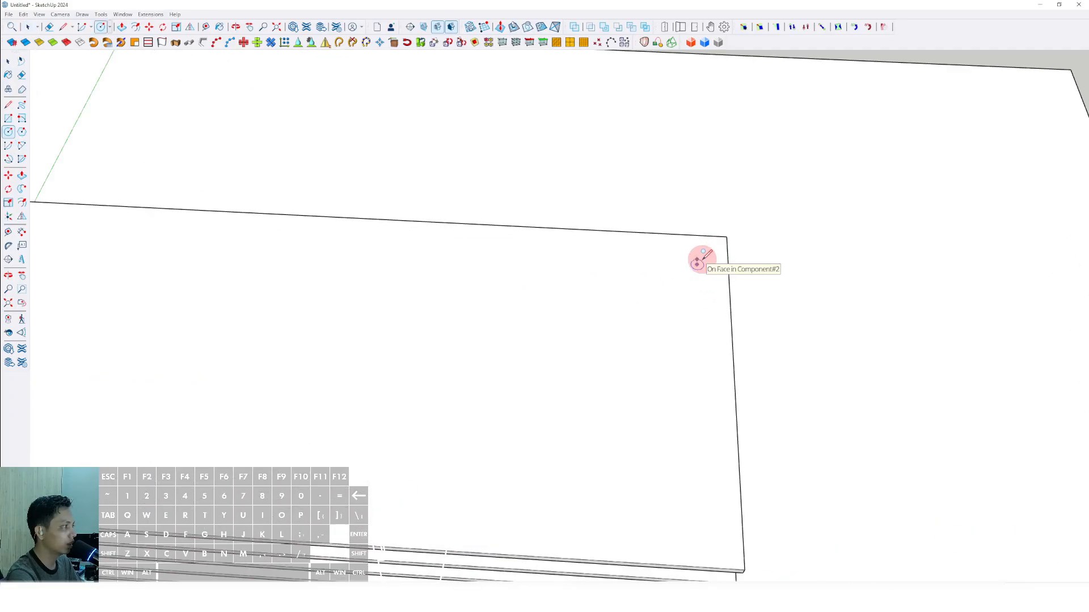
scroll(702, 259, "up", 2)
scroll(703, 259, "up", 1)
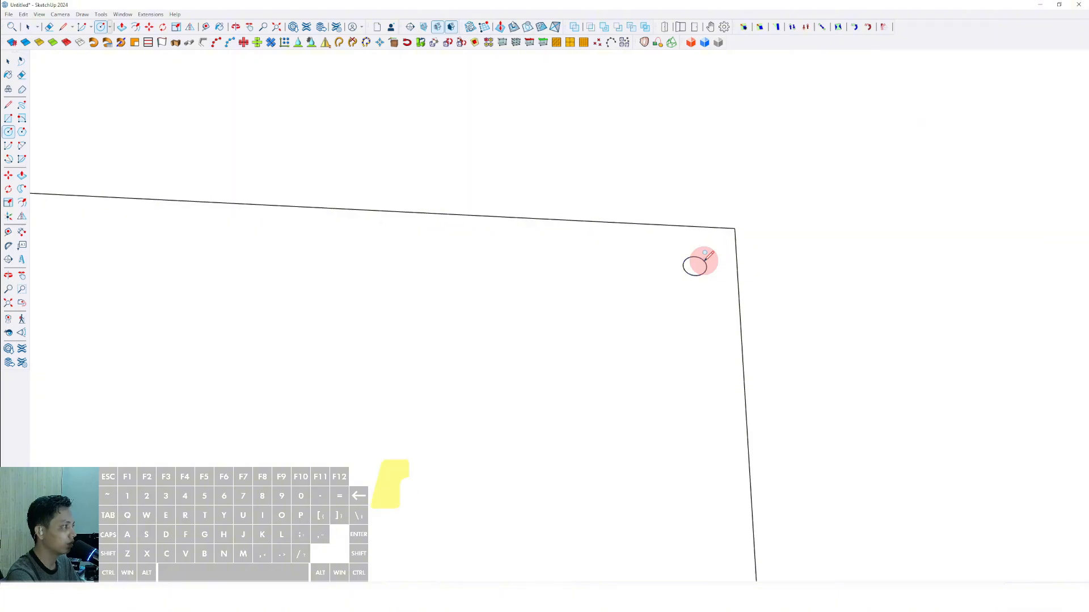
Push/pull the small circle upward into a short round column.
key("space")
scroll(697, 267, "down", 2)
key("p")
left_click(697, 268)
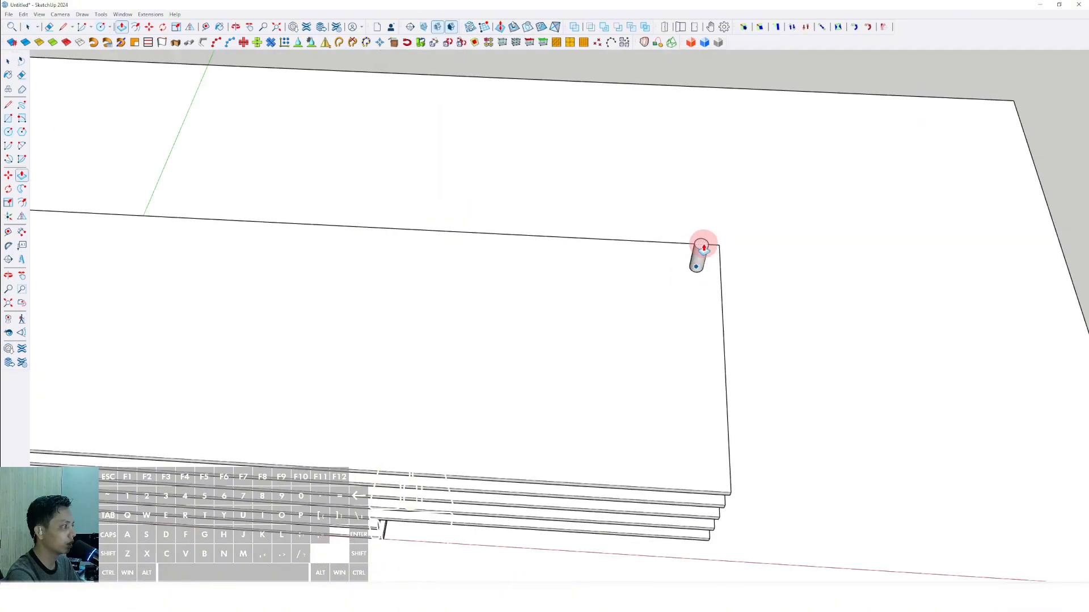
left_click(703, 245)
key("space")
Group the round column and convert the group into a component.
triple_click(698, 255)
right_click(699, 254)
right_click(699, 255)
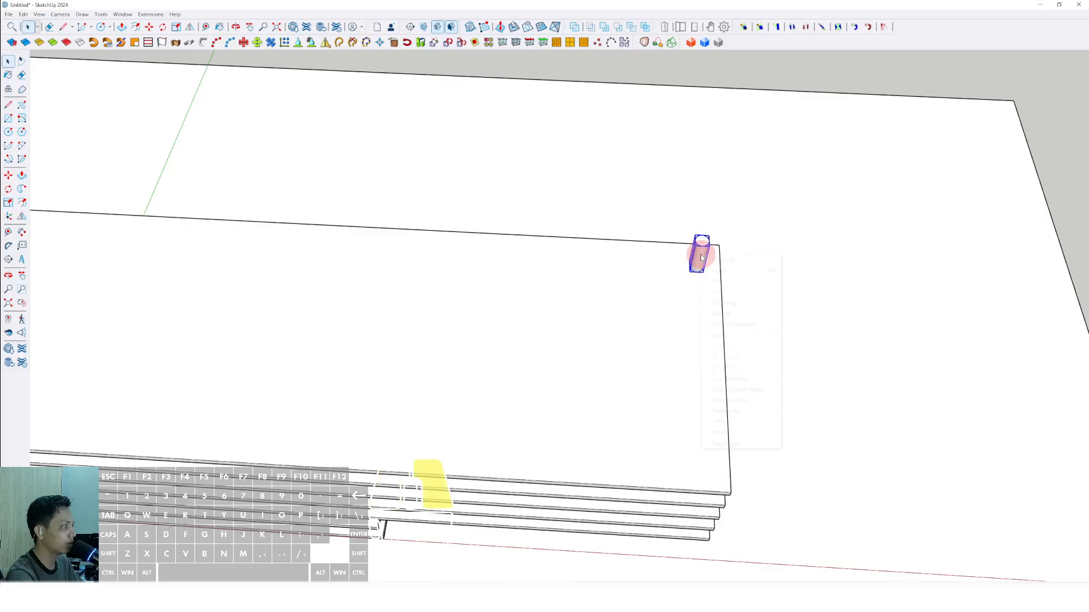
left_click(731, 323)
left_click(537, 363)
scroll(623, 294, "down", 2)
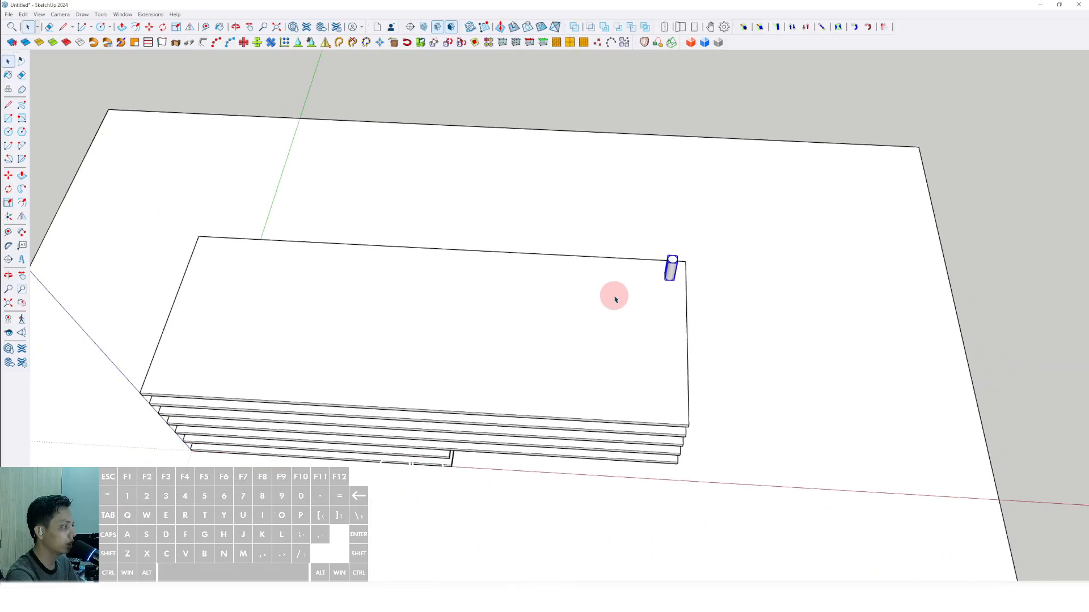
Copy the column to the front corner of the top slab's short edge and fill the gap to make six evenly spaced columns.
scroll(614, 298, "up", 2)
middle_click_drag(615, 298, 683, 246)
key("m")
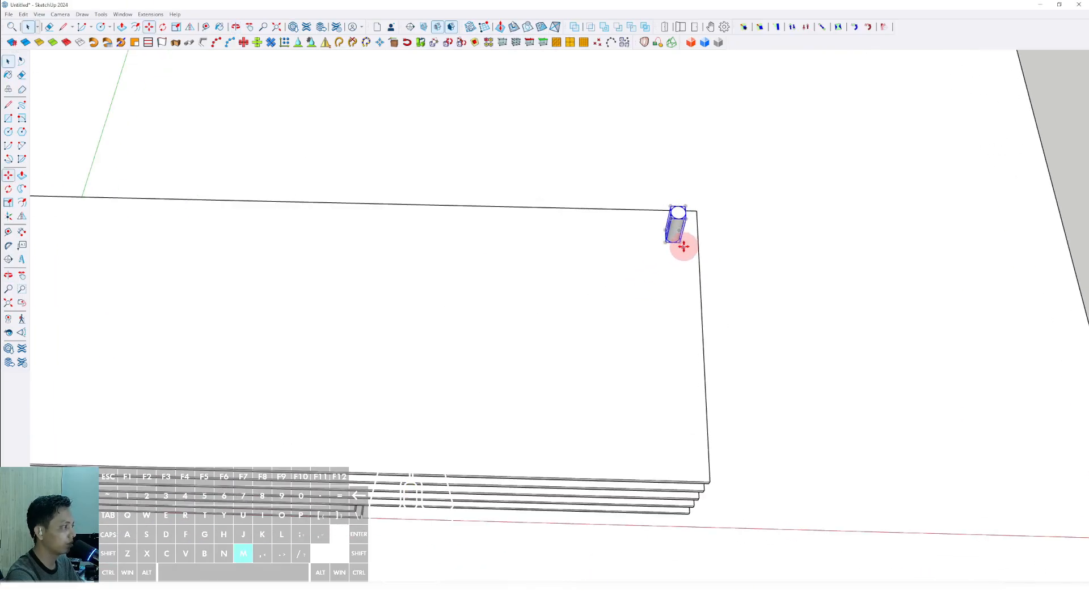
left_click(688, 239)
scroll(686, 272, "down", 2)
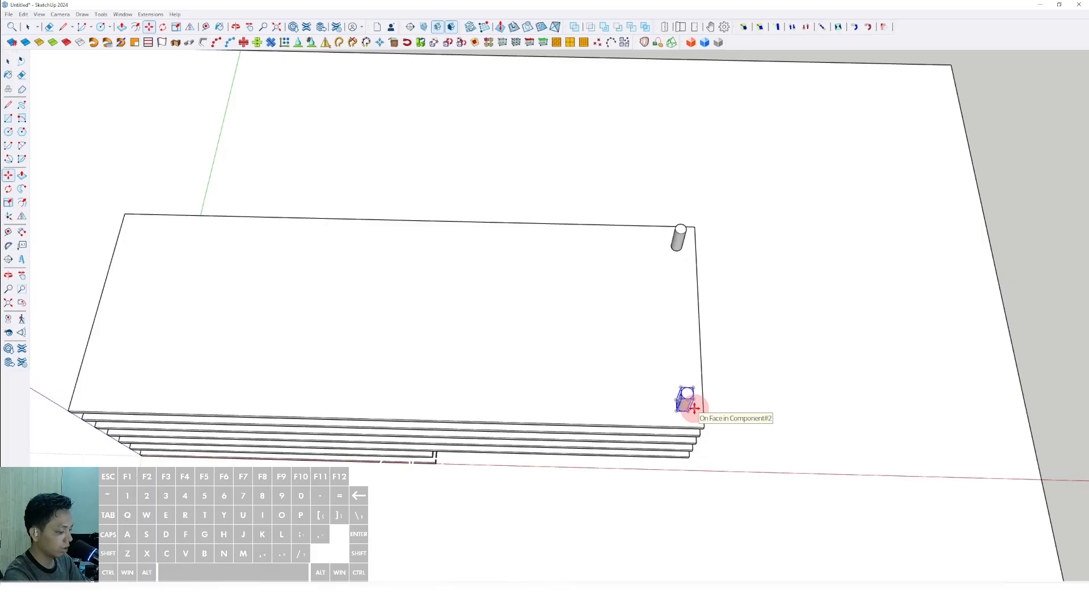
key("l")
scroll(686, 394, "up", 3)
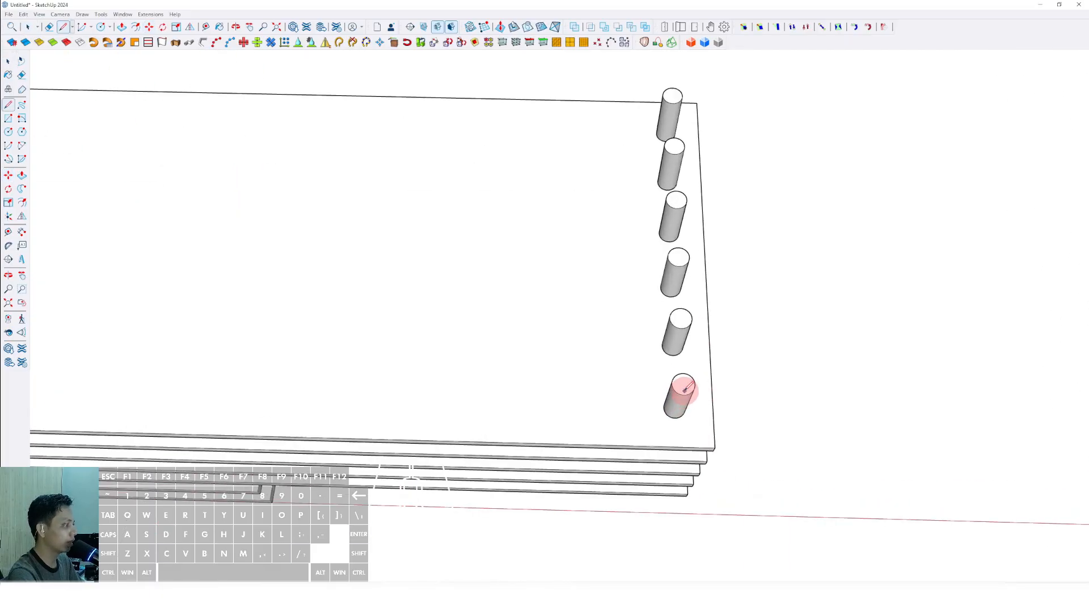
left_click(682, 386)
scroll(680, 304, "down", 5)
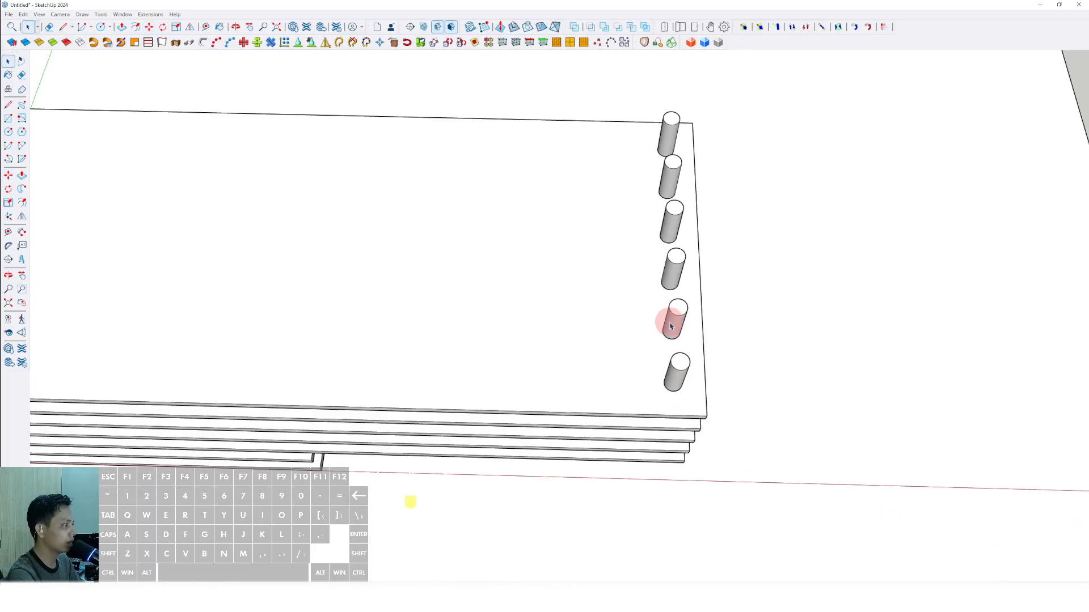
Select all six columns along the slab's short edge and combine them into one group.
middle_click_drag(671, 321, 653, 357)
left_click_drag(624, 187, 693, 386)
scroll(679, 383, "up", 3)
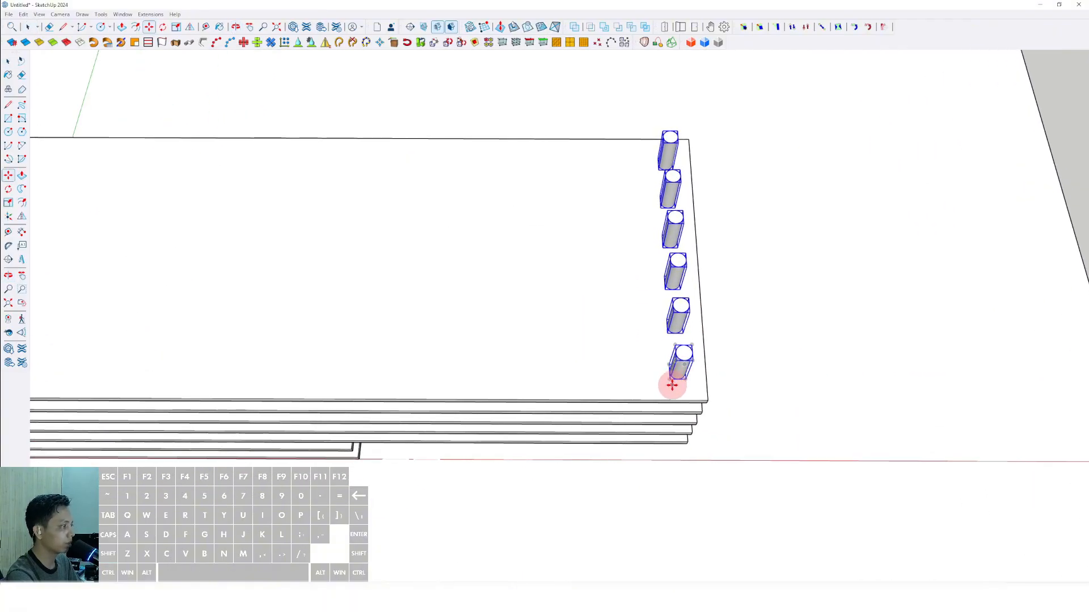
scroll(664, 384, "down", 3)
key("space")
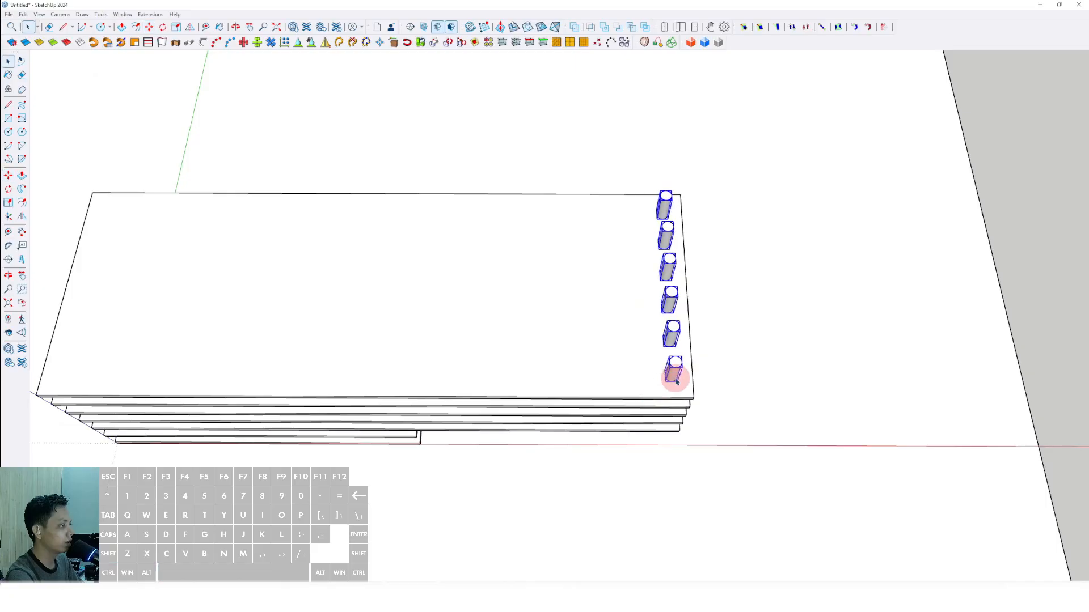
right_click(674, 374)
left_click(694, 465)
Copy the grouped column row along the slab's long edge to about its middle and divide the gap into four equal spacings.
scroll(674, 386, "up", 3)
middle_click_drag(673, 387, 682, 363)
key("m")
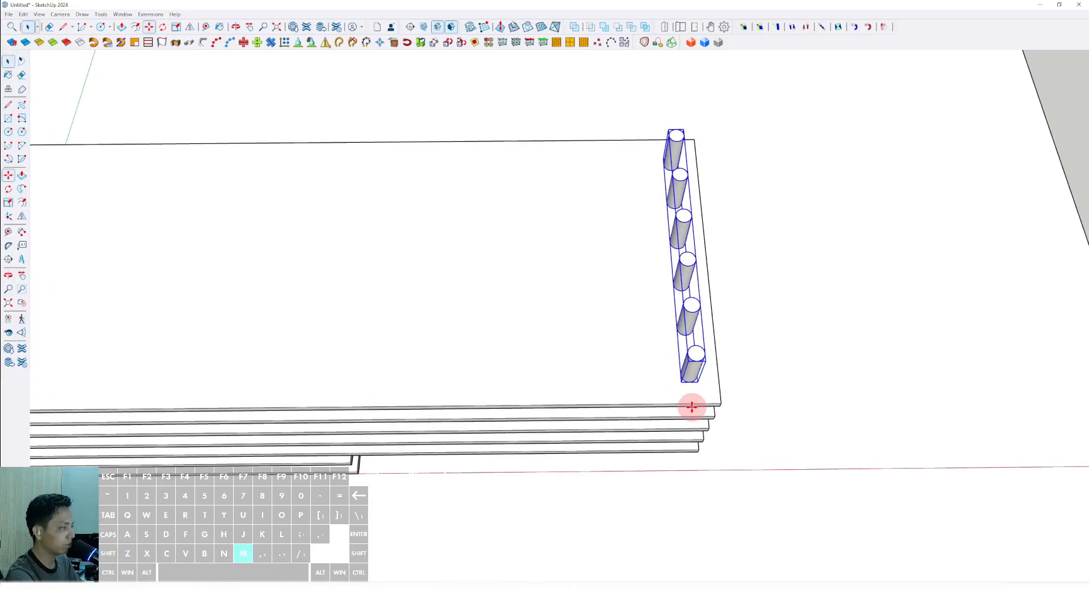
scroll(691, 406, "up", 1)
left_click(691, 391)
key("ctrl")
scroll(691, 392, "down", 5)
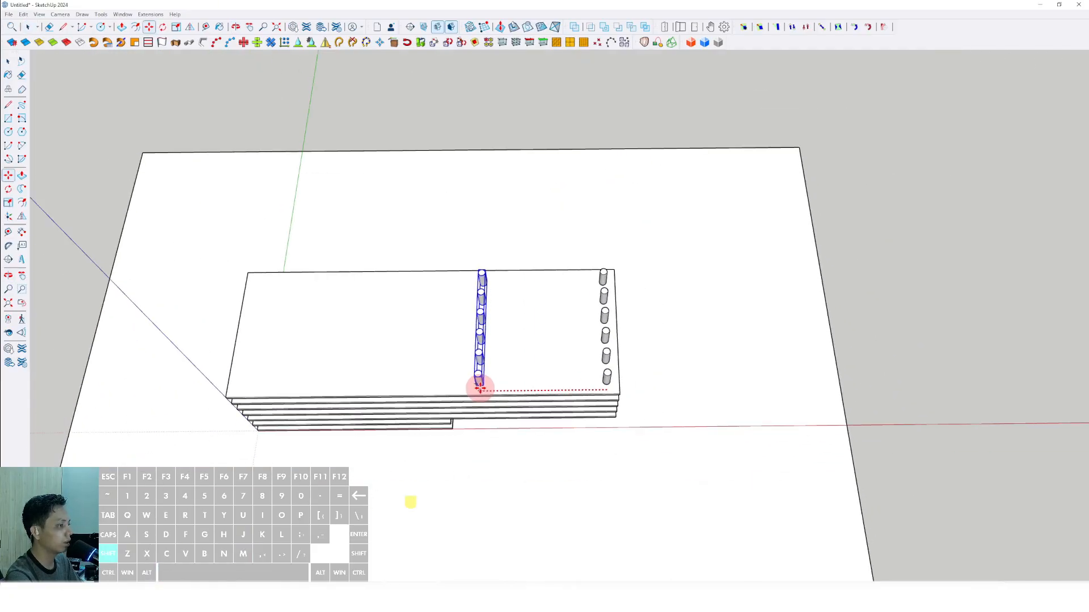
key("shift")
scroll(494, 372, "up", 1)
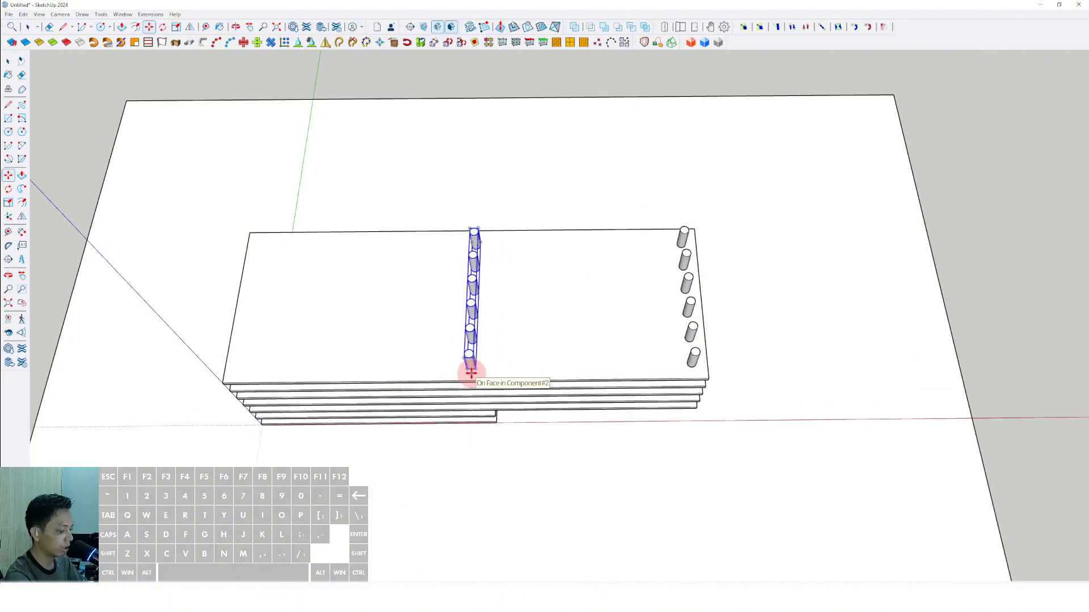
type("/4")
key("Return")
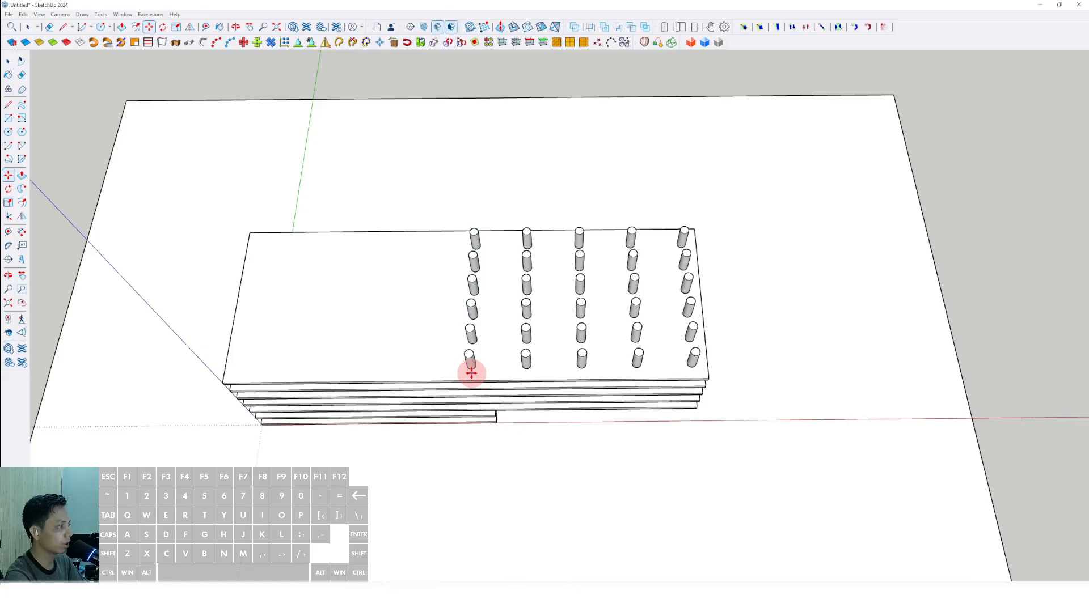
Select the column row closest to the middle of the top slab.
key("space")
scroll(438, 341, "up", 1)
middle_click_drag(438, 340, 487, 347, "shift")
left_click_drag(494, 167, 551, 391)
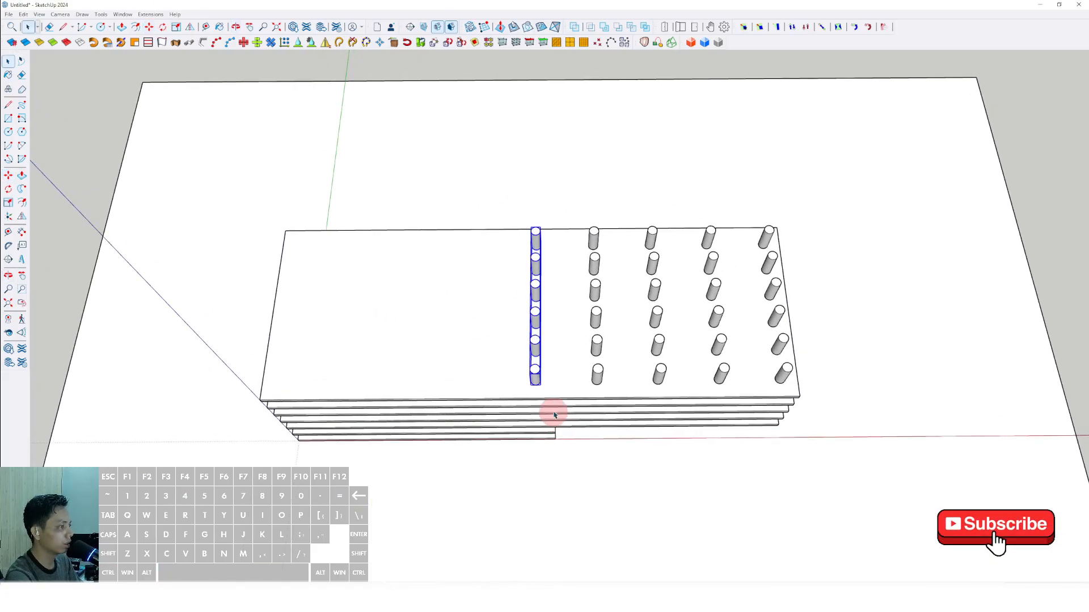
scroll(529, 398, "up", 2)
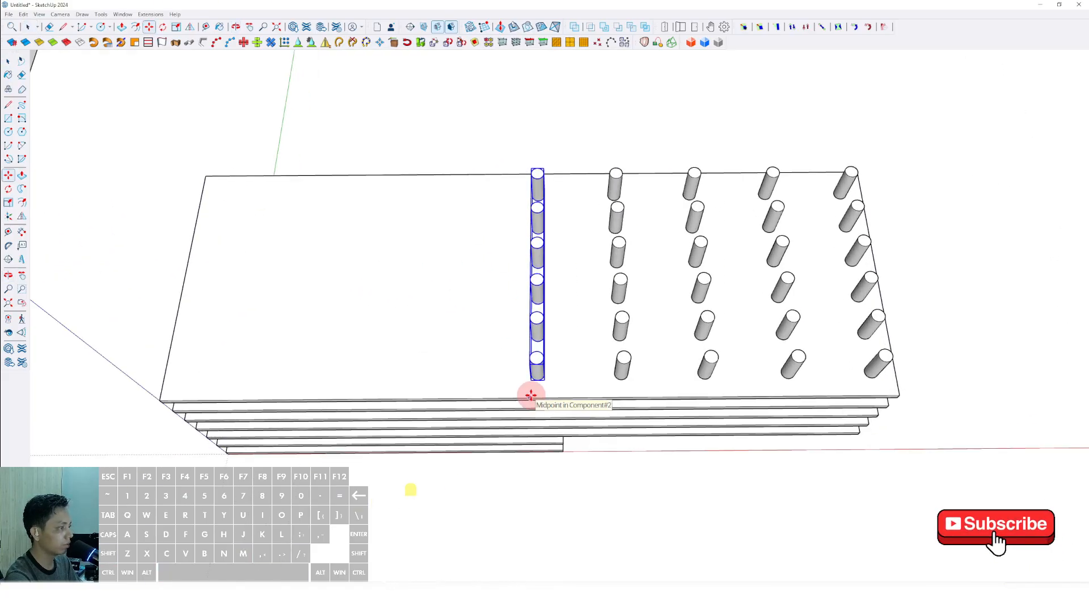
scroll(618, 368, "up", 2)
scroll(629, 355, "up", 2)
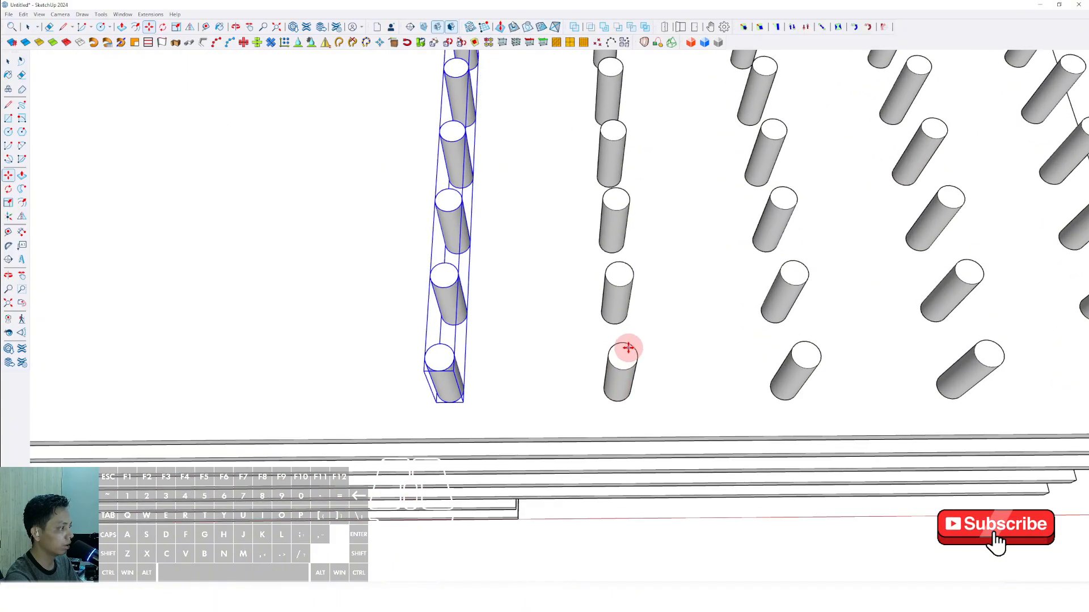
left_click(622, 355)
scroll(449, 356, "down", 2)
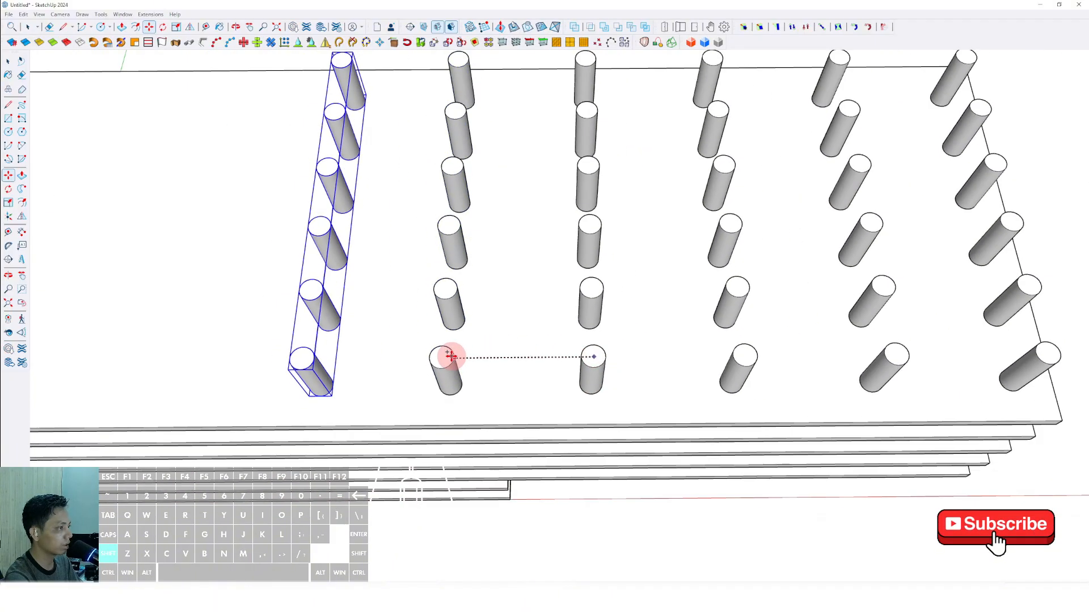
key("Escape")
Copy the selected row one spacing onward using the column centres as references, and repeat the copy four times across the empty slab half.
scroll(456, 368, "up", 2)
middle_click_drag(466, 374, 505, 369, "shift")
scroll(501, 396, "down", 2)
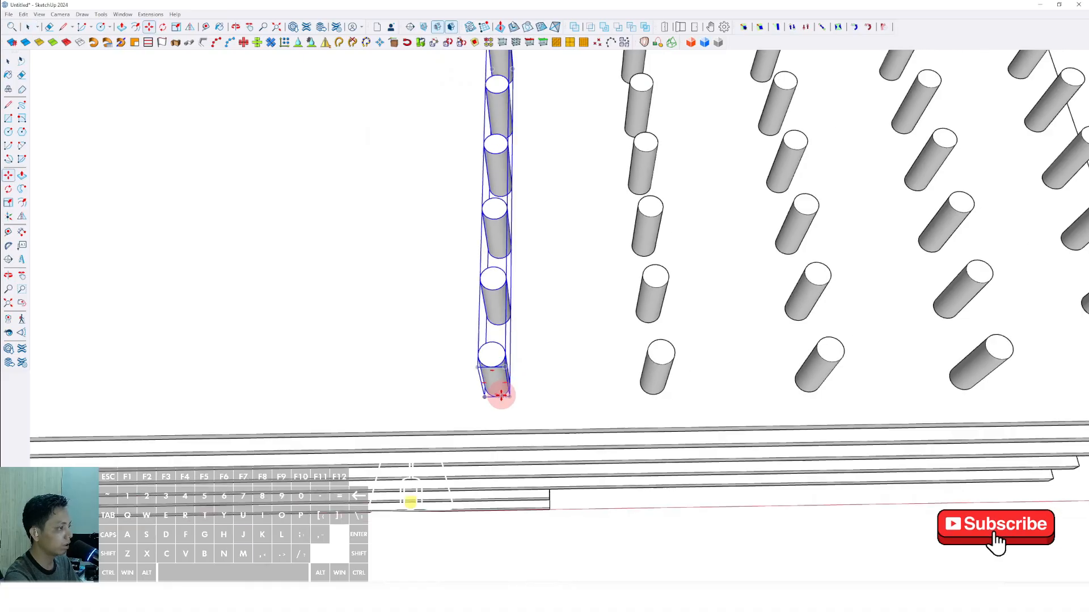
scroll(646, 347, "up", 3)
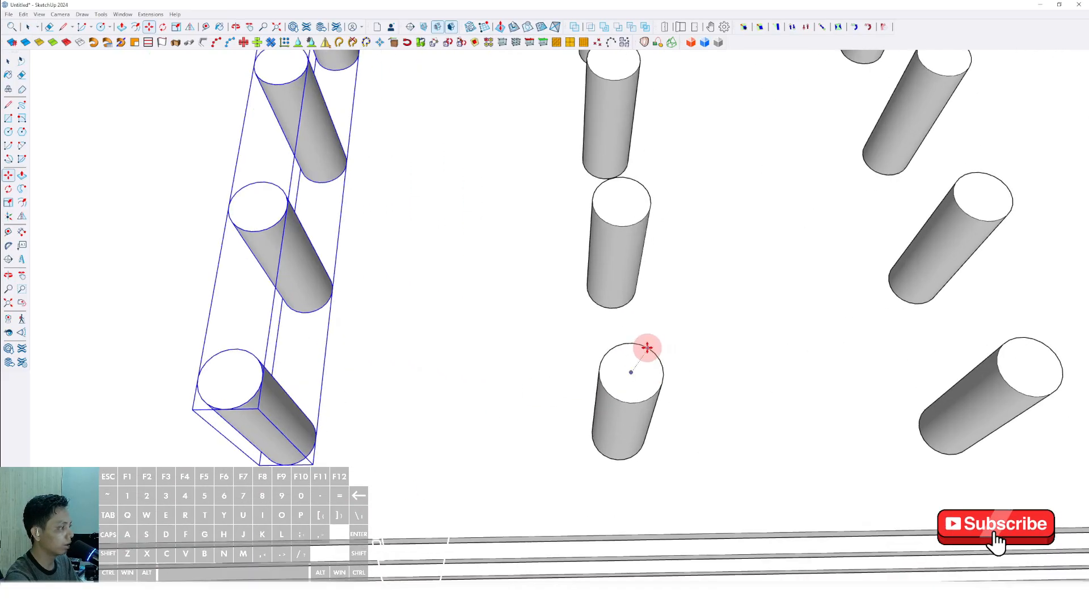
scroll(647, 347, "up", 2)
scroll(648, 349, "down", 1)
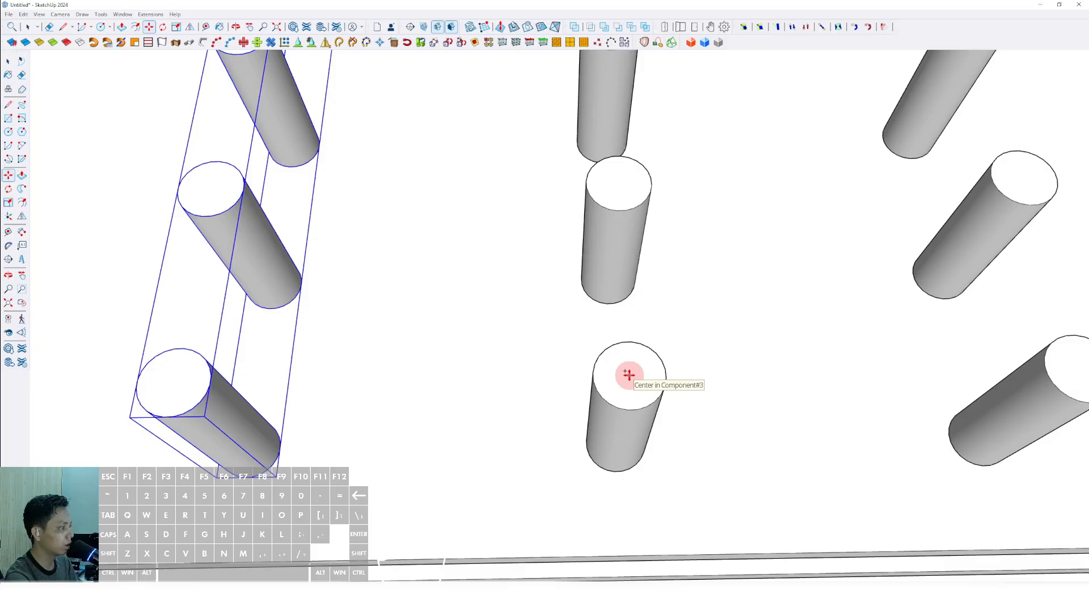
scroll(624, 376, "down", 5)
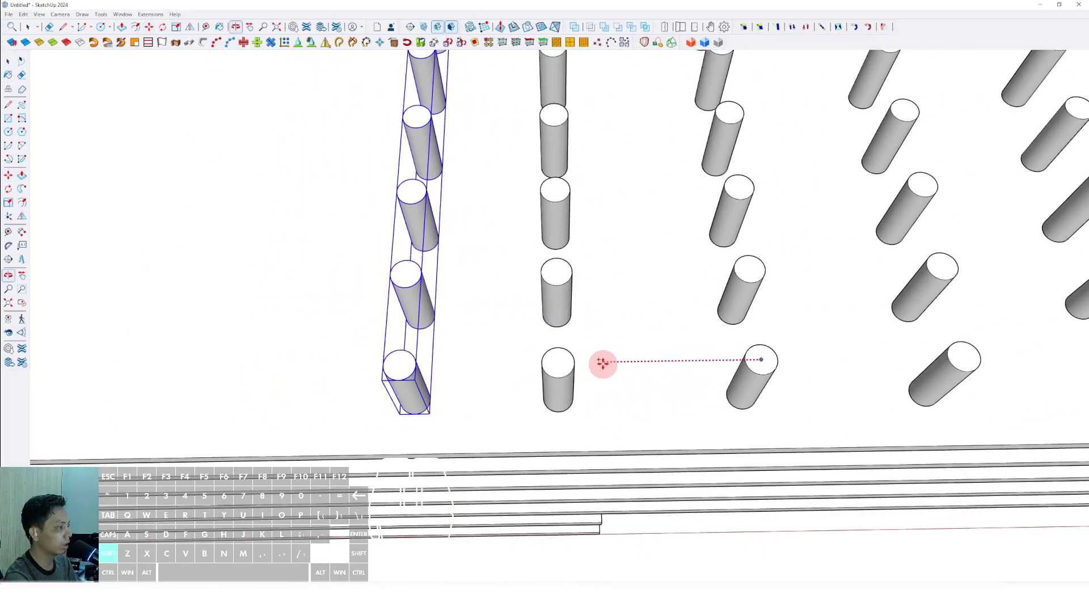
scroll(566, 356, "up", 3)
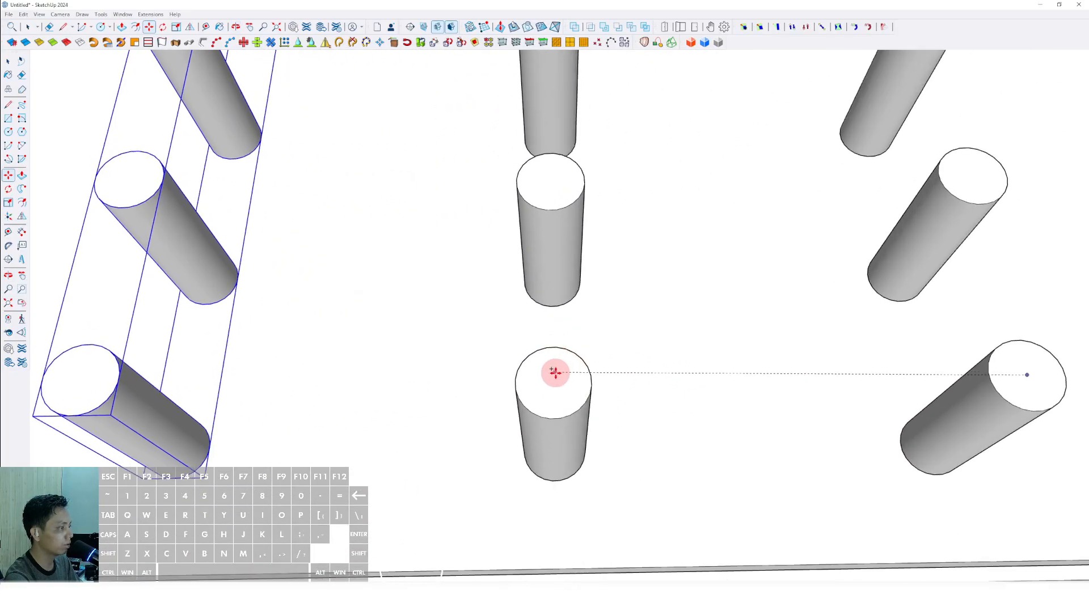
scroll(552, 384, "up", 2)
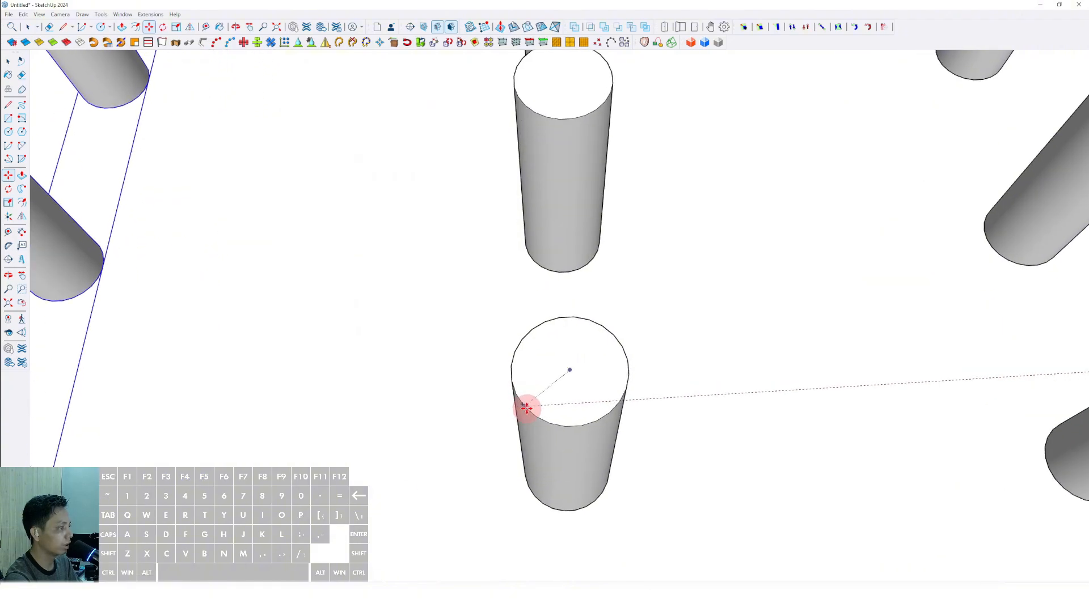
left_click(568, 369)
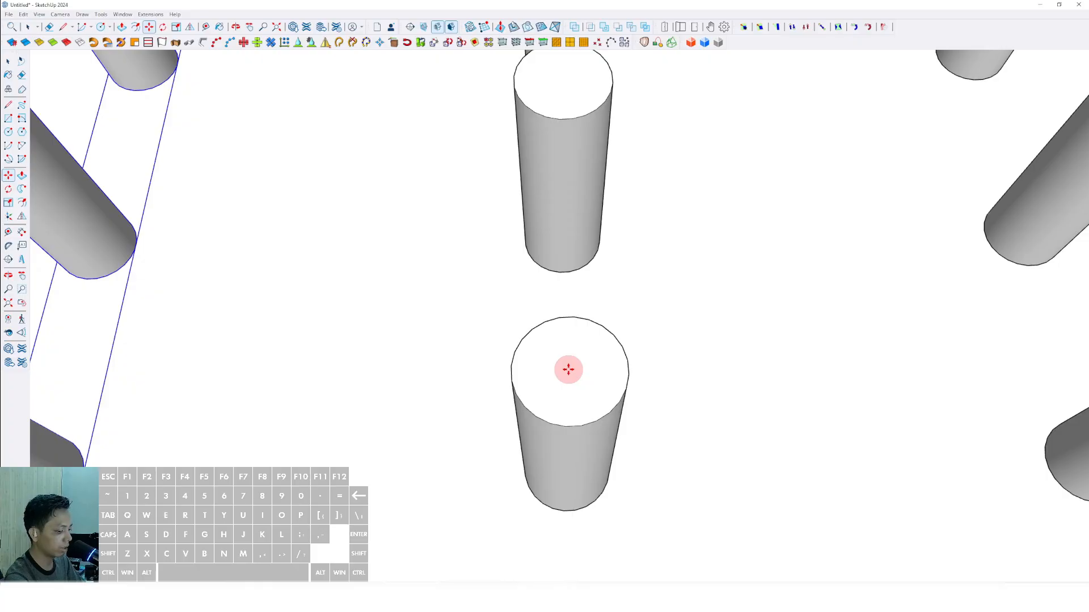
type("4")
key("Return")
key("space")
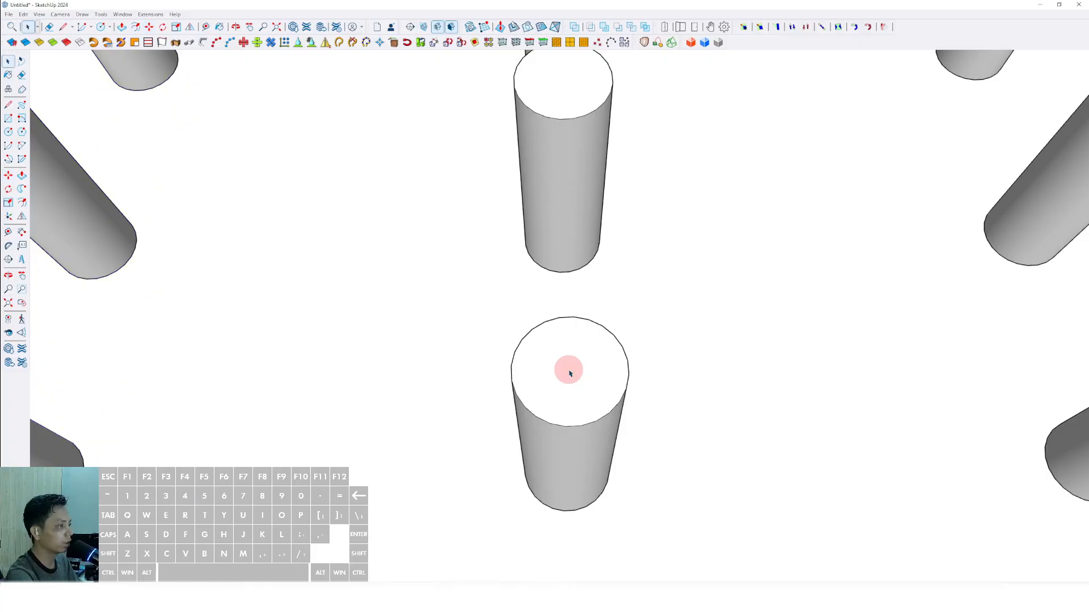
Open the corner column component for editing and push/pull its bottom face down to the ground plane.
scroll(654, 311, "down", 10)
scroll(552, 320, "down", 3)
middle_click_drag(688, 333, 627, 238)
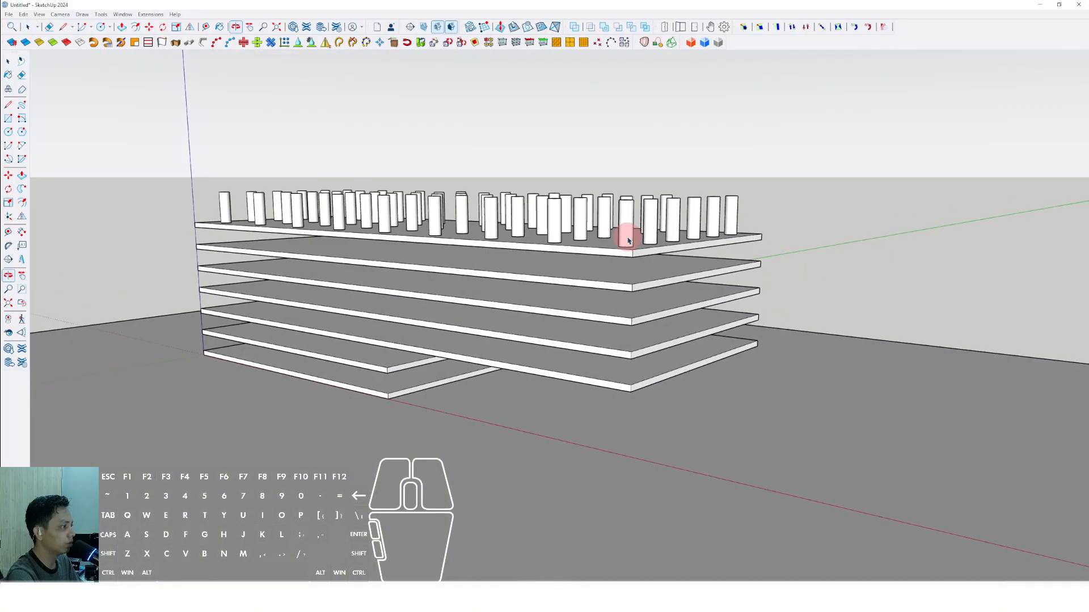
double_click(626, 237)
double_click(627, 239)
left_click(626, 245)
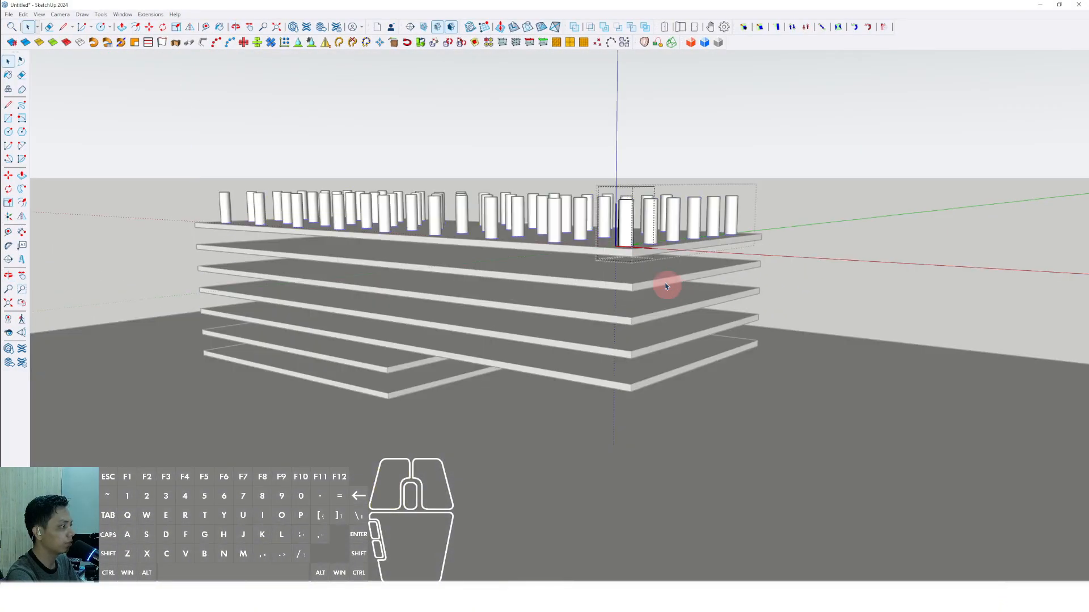
left_click(631, 250)
left_click(702, 461)
key("space")
Push/pull the column's top face down to the underside of the top slab.
middle_click_drag(543, 267, 719, 251)
scroll(649, 257, "up", 2)
scroll(731, 258, "down", 5)
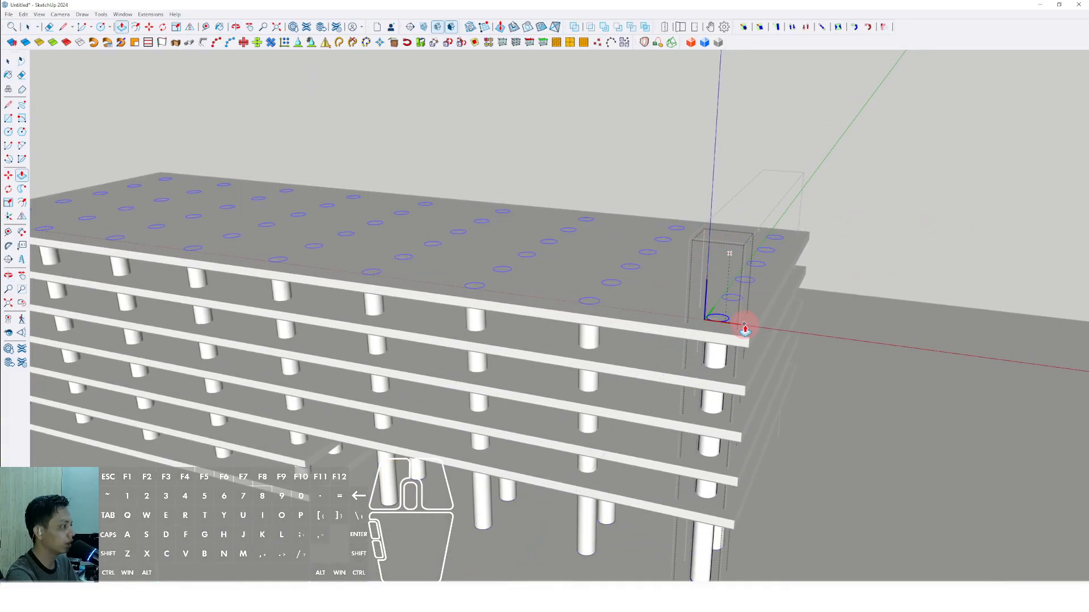
middle_click_drag(741, 324, 692, 182)
scroll(692, 182, "up", 4)
key("space")
scroll(666, 169, "up", 2)
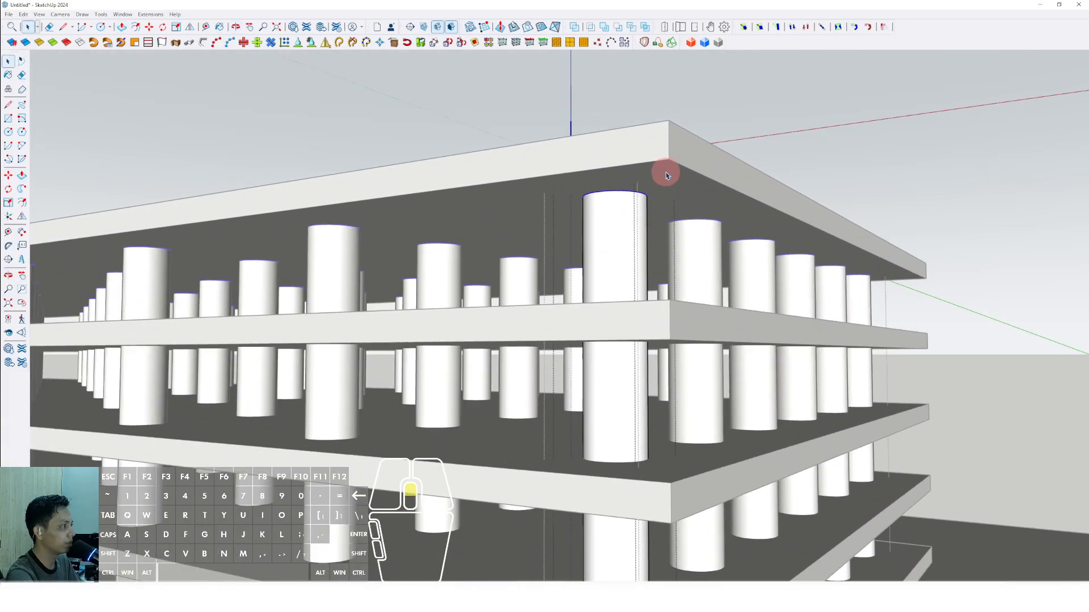
Explode the three column rows beside the end row in the overhanging part and make their columns unique.
scroll(664, 187, "down", 4)
scroll(664, 203, "down", 2)
middle_click_drag(663, 203, 643, 343)
left_click(829, 264)
left_click(821, 271)
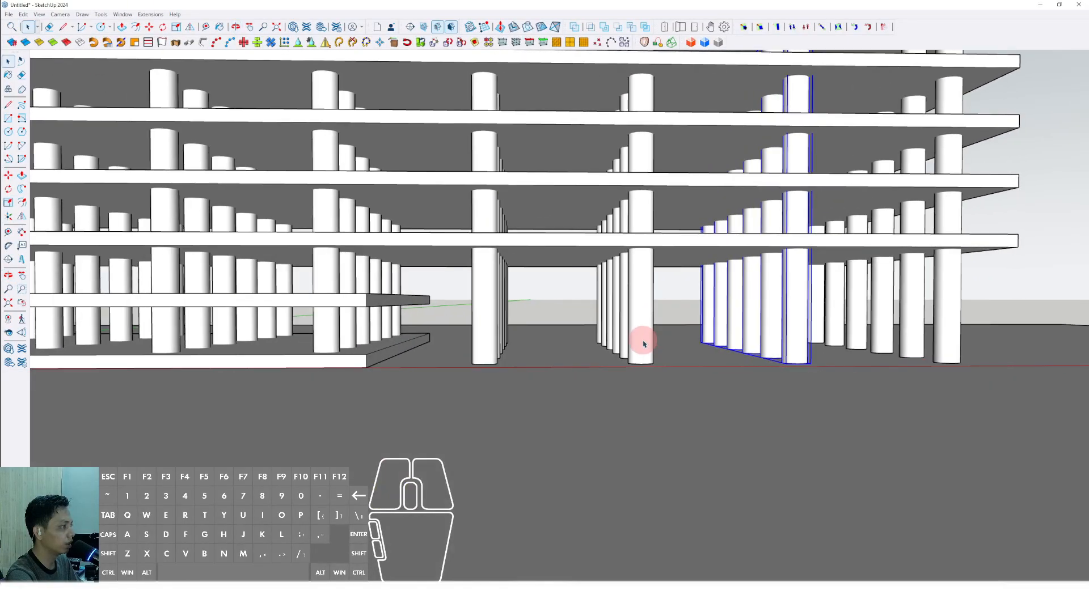
left_click(501, 319, "shift")
right_click(494, 328)
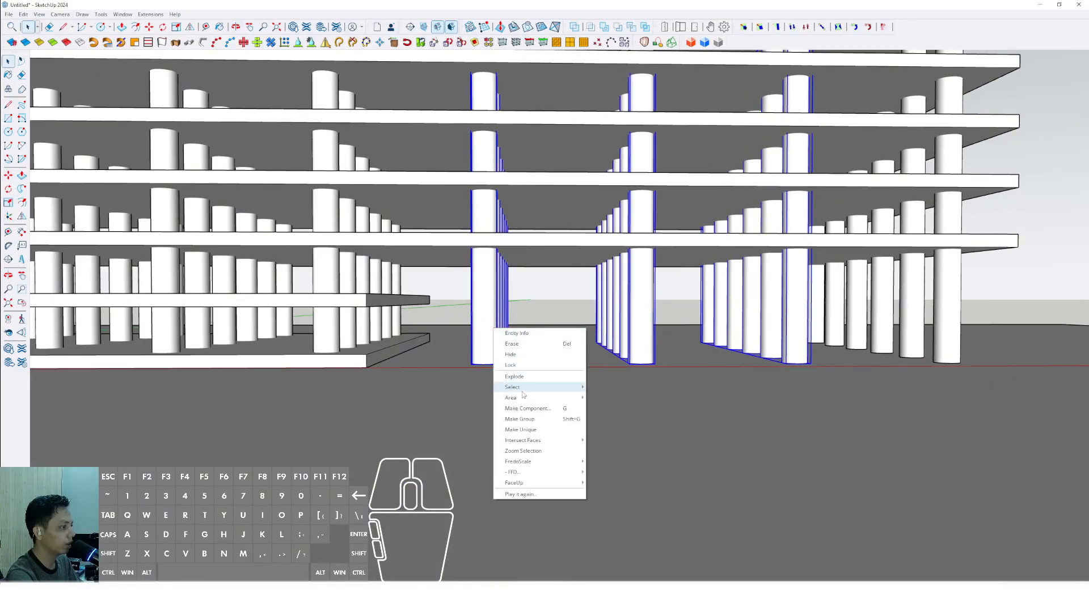
left_click(491, 350)
right_click(488, 334)
left_click(519, 436)
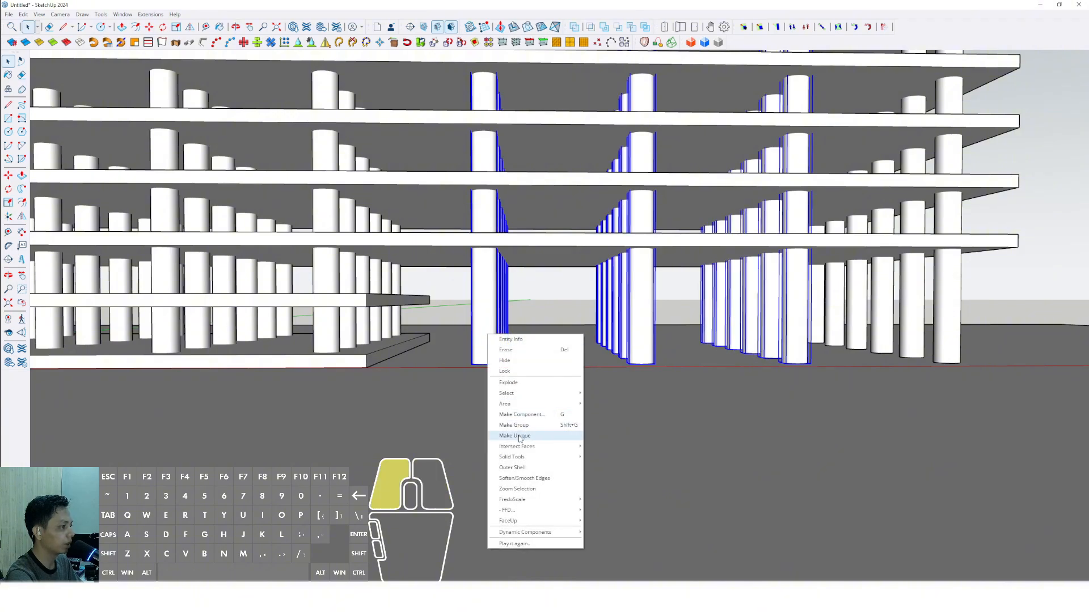
Open one of the unique columns, push/pull its bottom face up to the lowest long slab, and leave component editing.
middle_click_drag(519, 436, 619, 389)
double_click(763, 349)
left_click(762, 349)
left_click_drag(741, 356, 782, 370)
key("p")
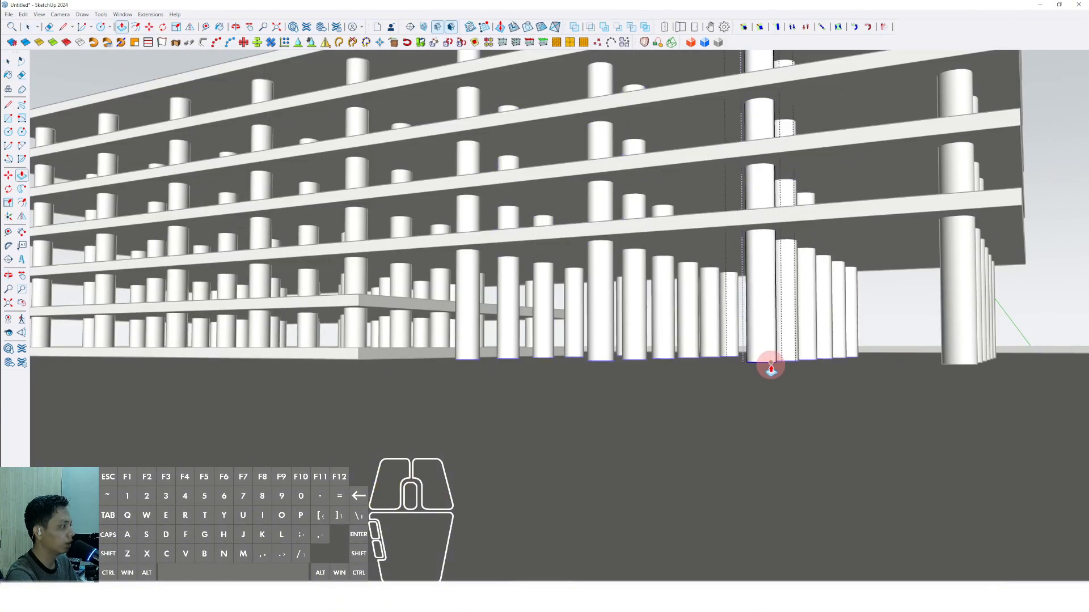
middle_click_drag(777, 309, 718, 352)
key("space")
scroll(683, 294, "down", 5)
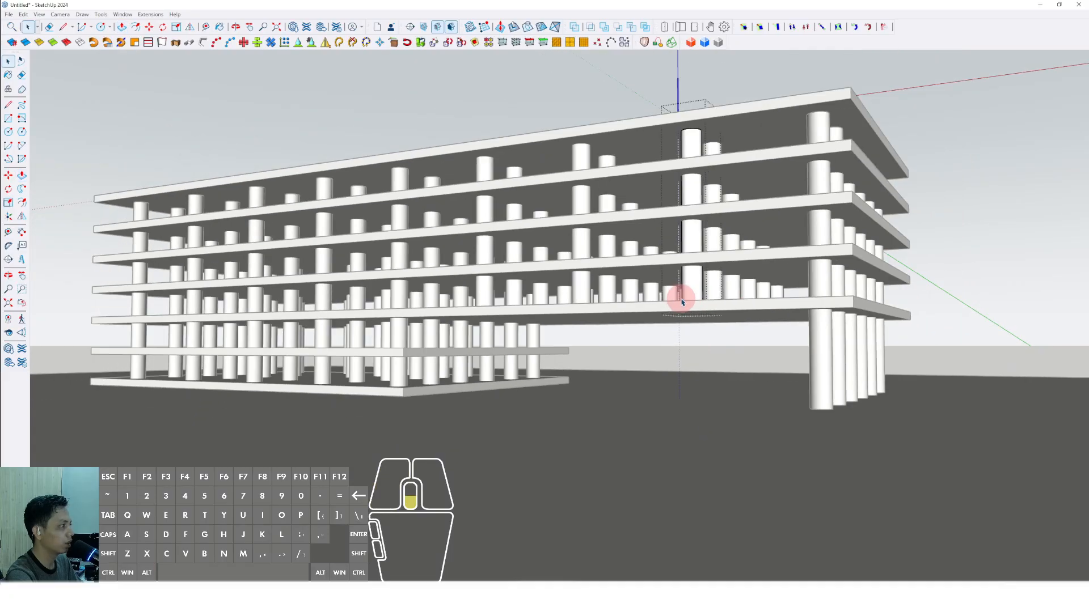
middle_click_drag(682, 293, 681, 323)
left_click(977, 220)
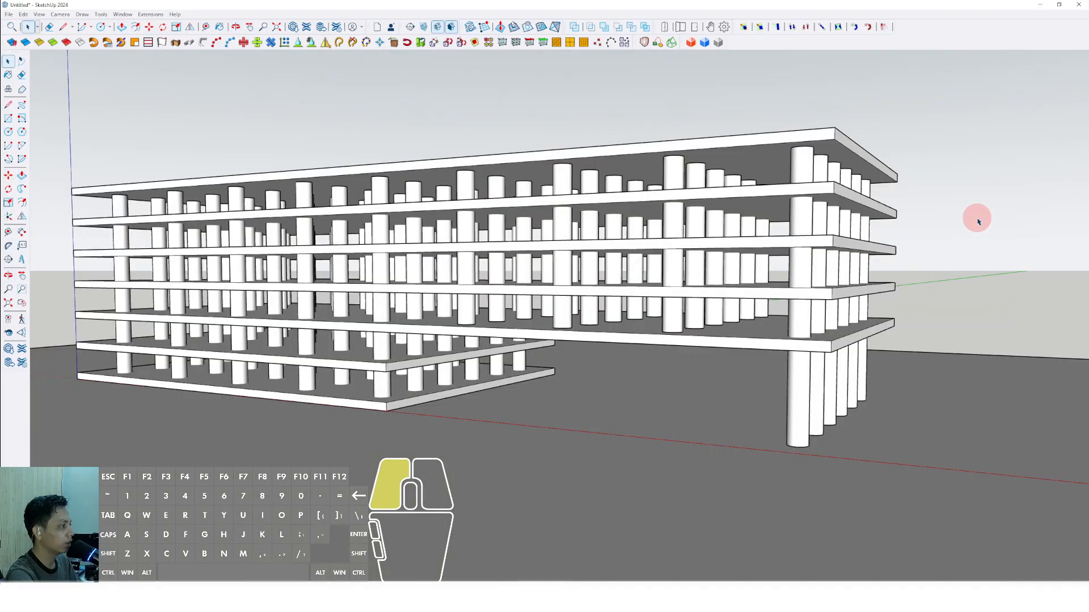
Remove the three column rows between the end row and the lower block from all the overhanging floors.
middle_click_drag(974, 219, 771, 313)
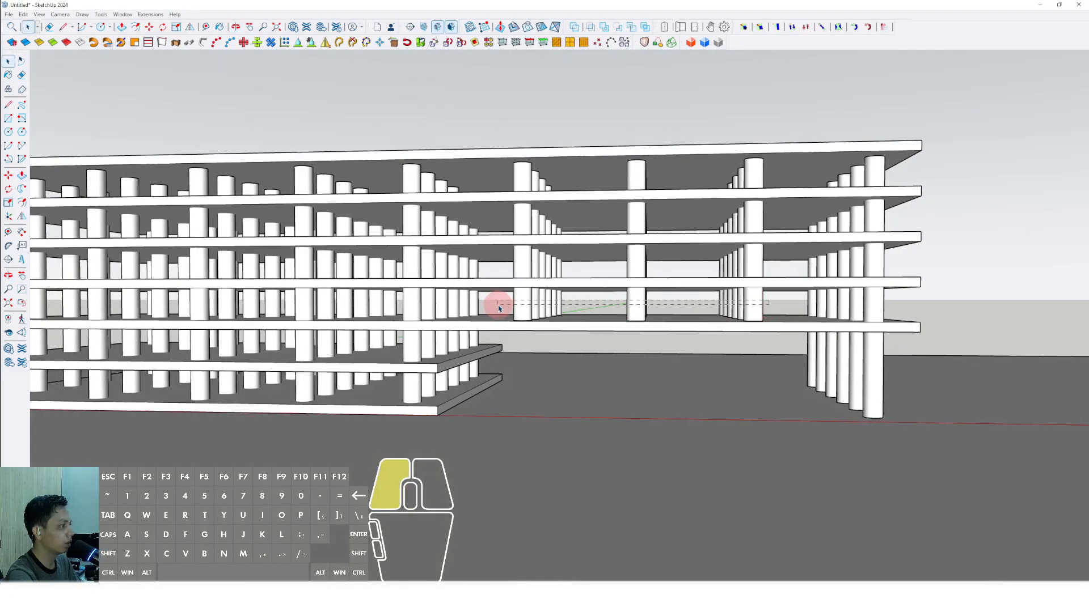
left_click_drag(499, 309, 500, 309)
middle_click_drag(500, 310, 546, 317)
middle_click_drag(654, 322, 459, 332)
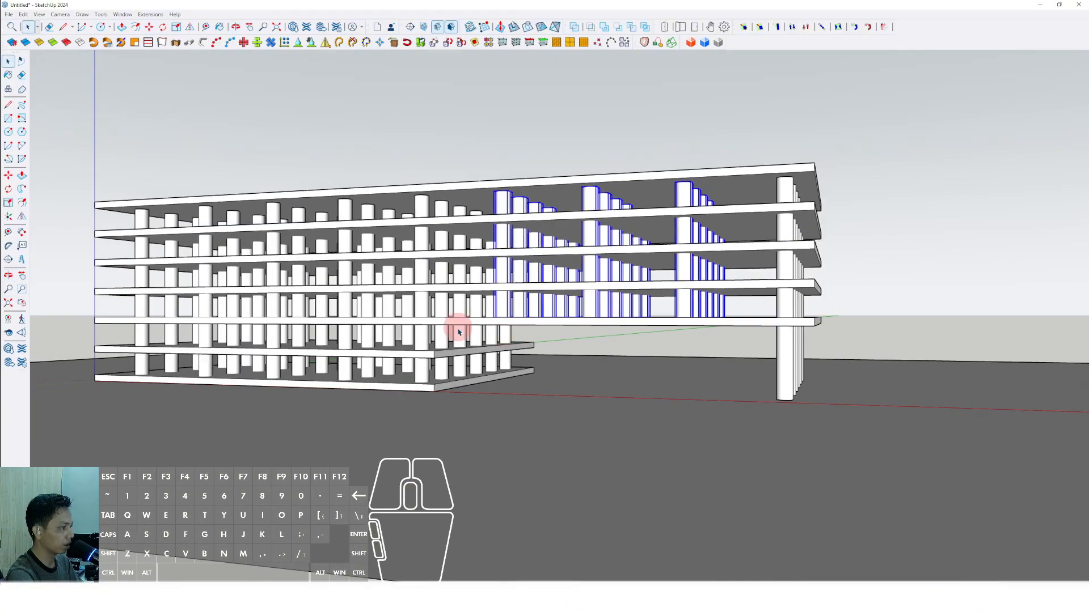
middle_click_drag(681, 338, 661, 360)
left_click(667, 311)
scroll(690, 326, "down", 5)
middle_click_drag(690, 326, 723, 329)
scroll(723, 328, "up", 2)
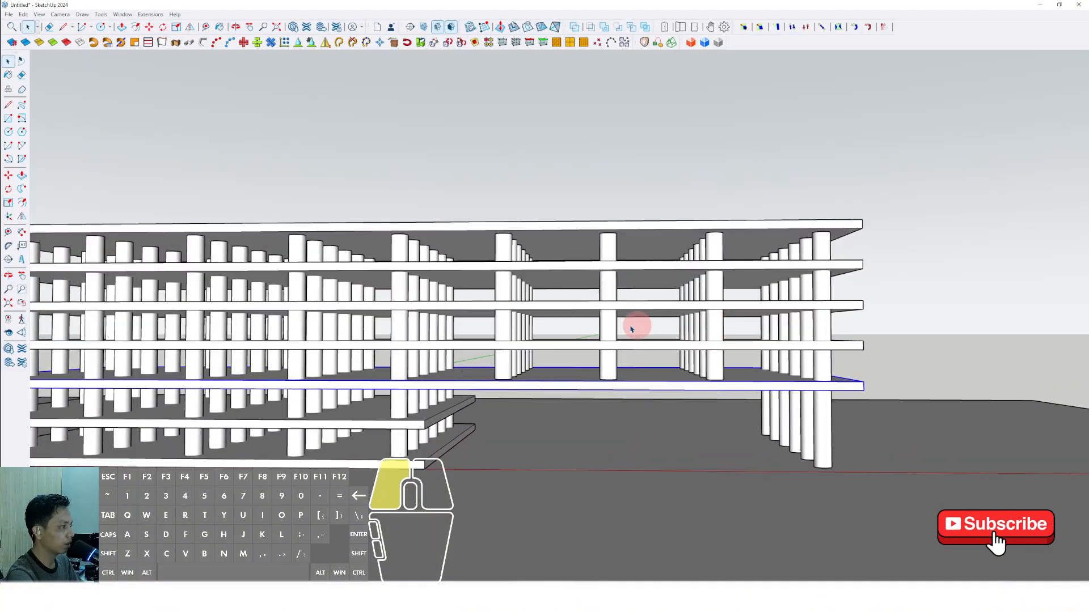
scroll(574, 370, "down", 4)
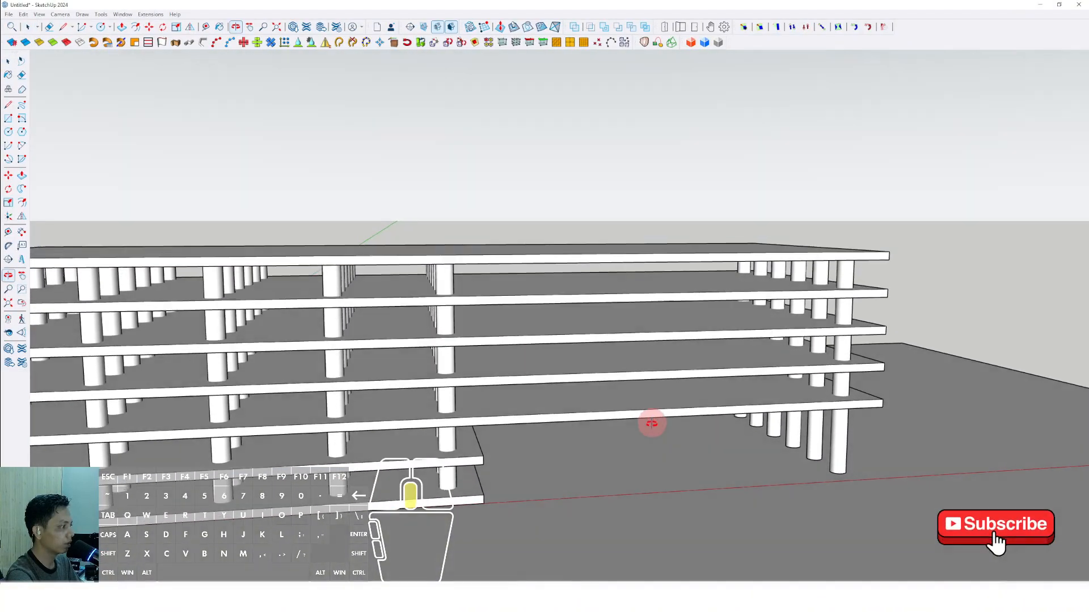
Draw a rectangle covering the whole top slab from corner to opposite corner.
middle_click_drag(652, 425, 656, 324)
middle_click_drag(727, 389, 503, 398)
scroll(544, 384, "down", 3)
key("space")
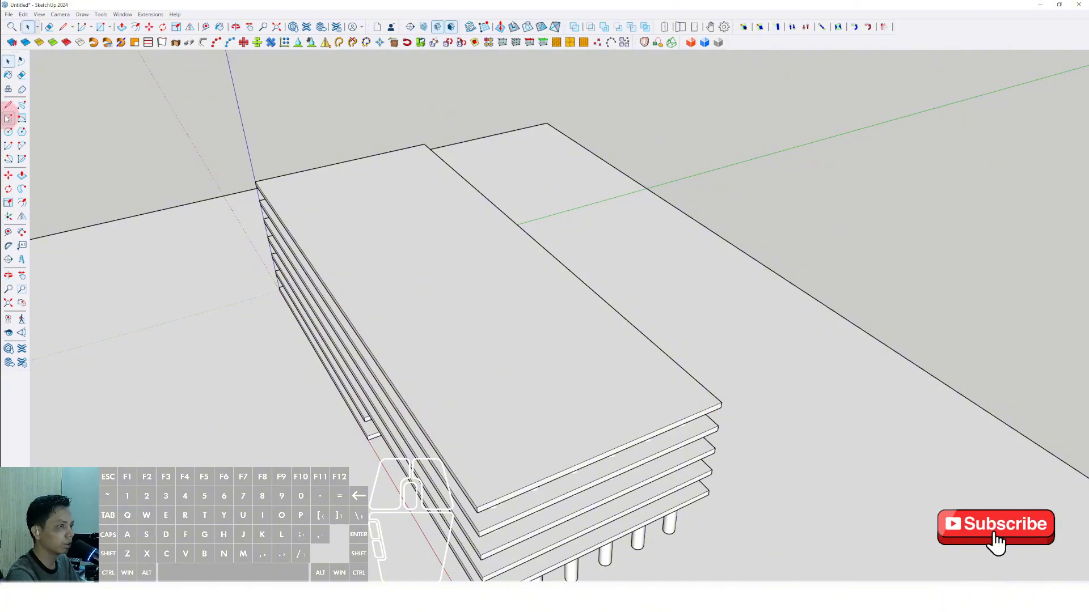
left_click(721, 404)
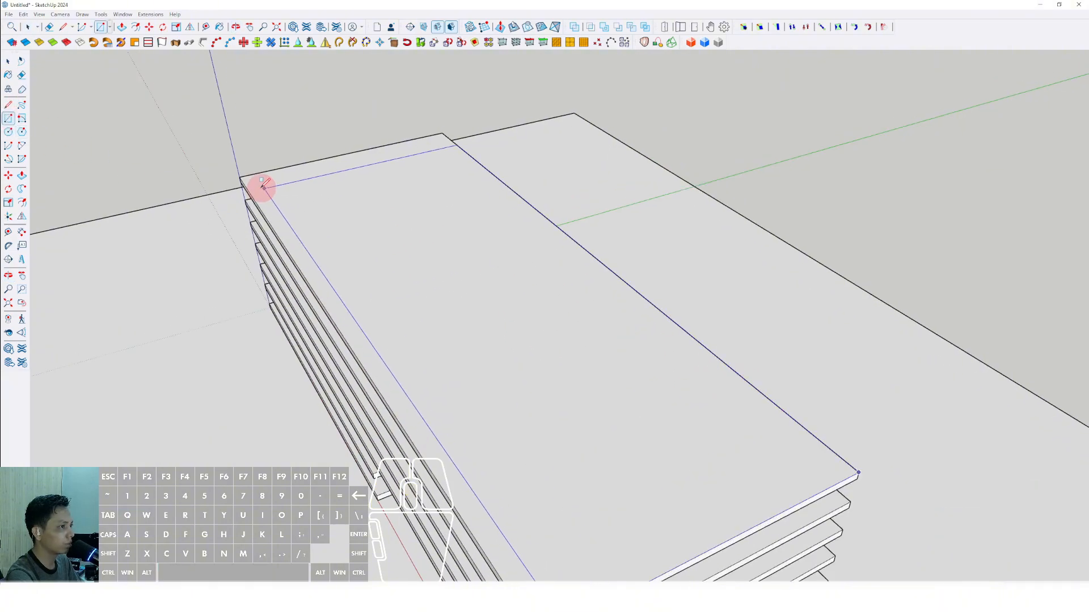
scroll(244, 178, "up", 4)
key("space")
Offset the roof rectangle's outline slightly inward to form a narrow border strip.
left_click(351, 207)
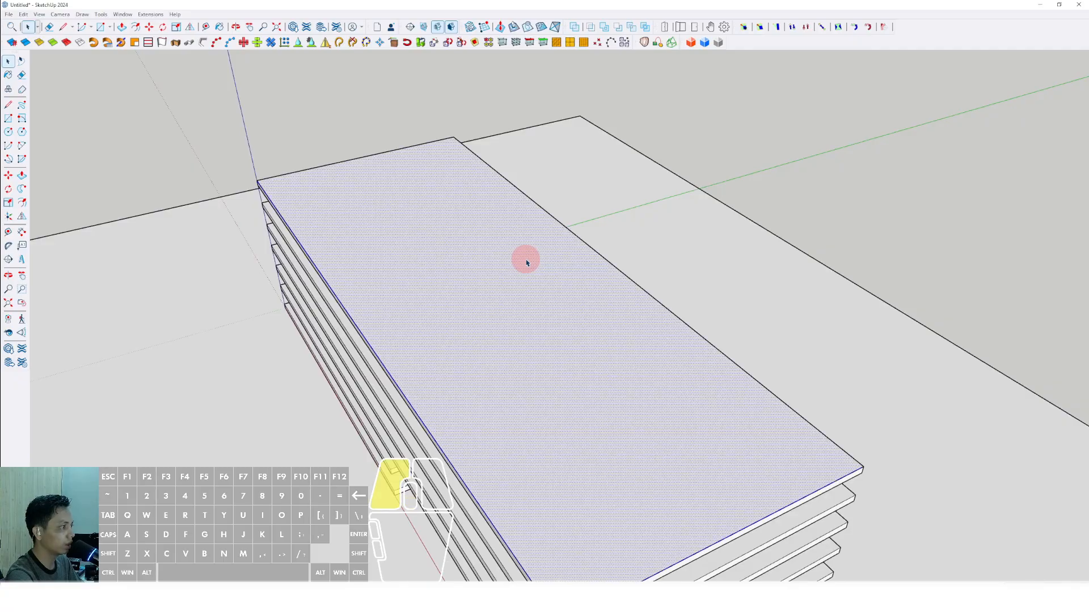
scroll(561, 286, "down", 2)
key("f")
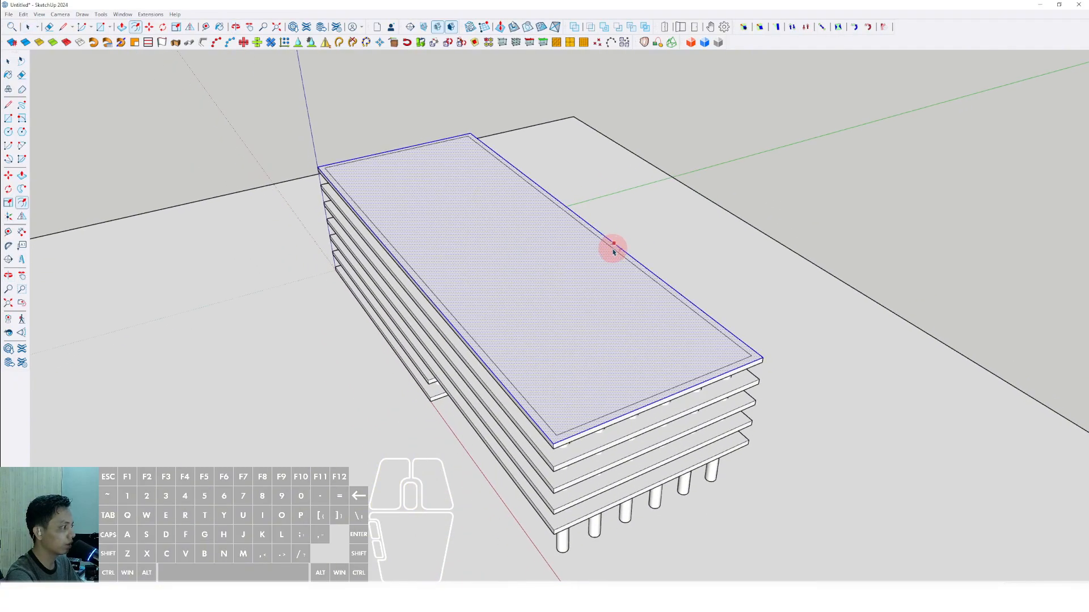
left_click(613, 251)
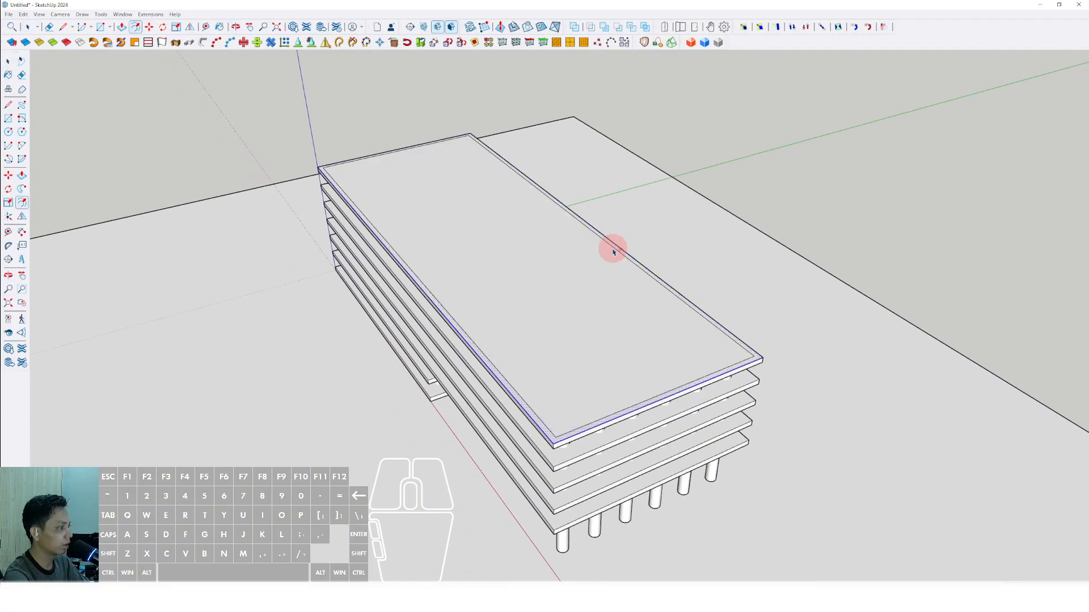
Erase the narrow border strip around the roof, keeping the inner offset rectangle.
scroll(653, 302, "up", 6)
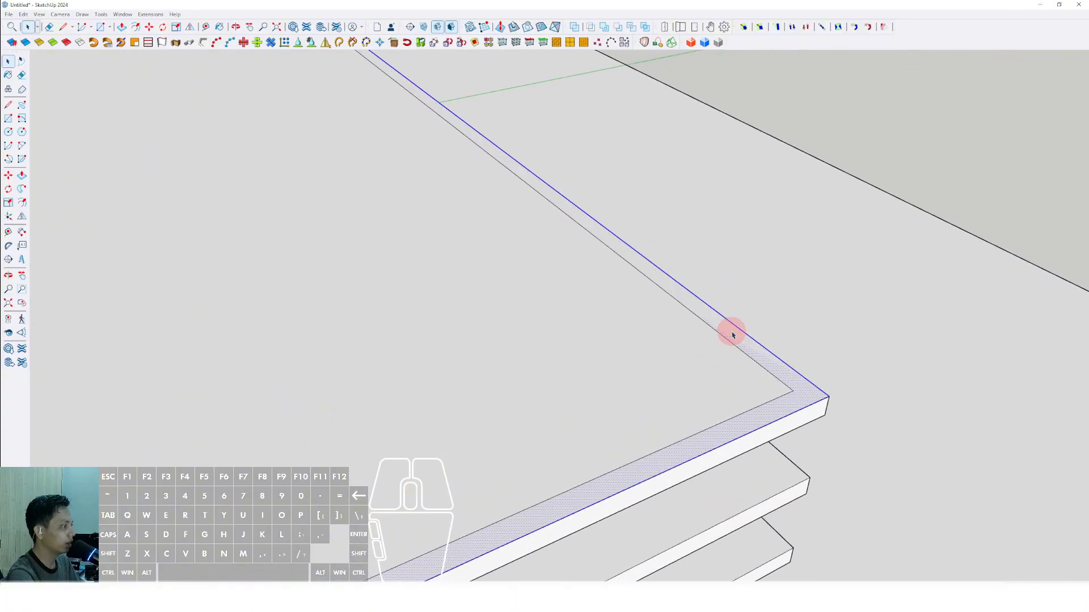
right_click(731, 335)
left_click(747, 345)
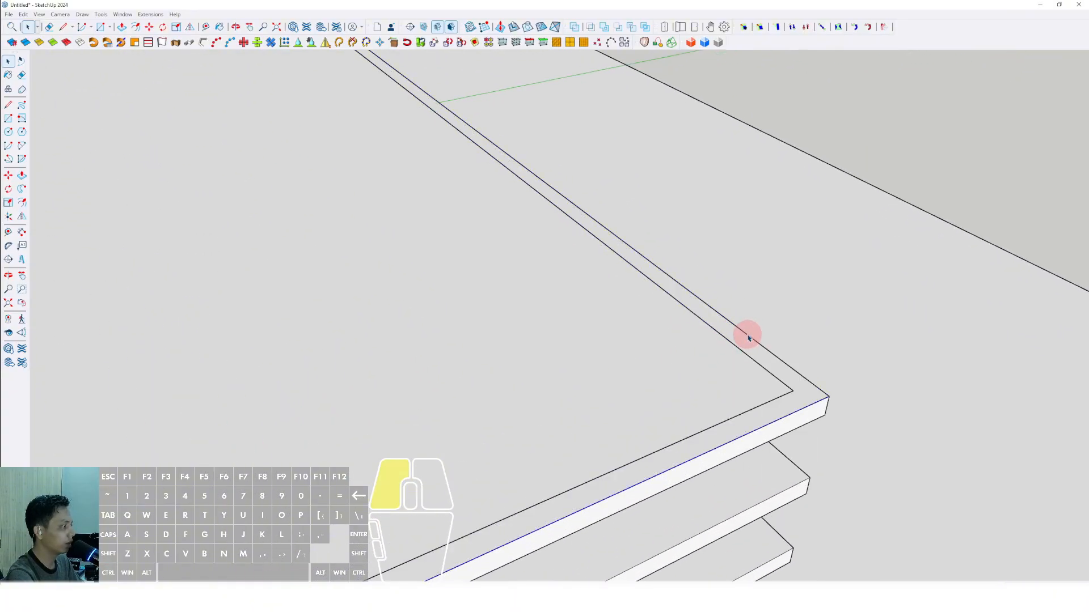
Push/pull the inset roof rectangle down to the lowest long slab to form the upper storeys' walls.
scroll(749, 338, "down", 6)
scroll(746, 343, "up", 4)
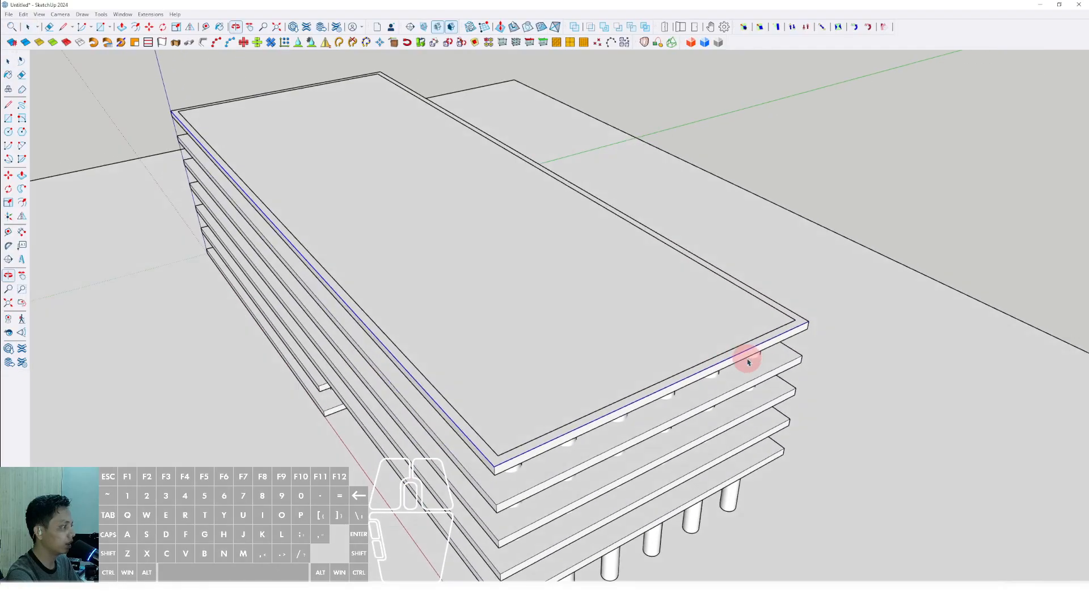
scroll(497, 413, "down", 5)
scroll(554, 316, "up", 3)
left_click(547, 331)
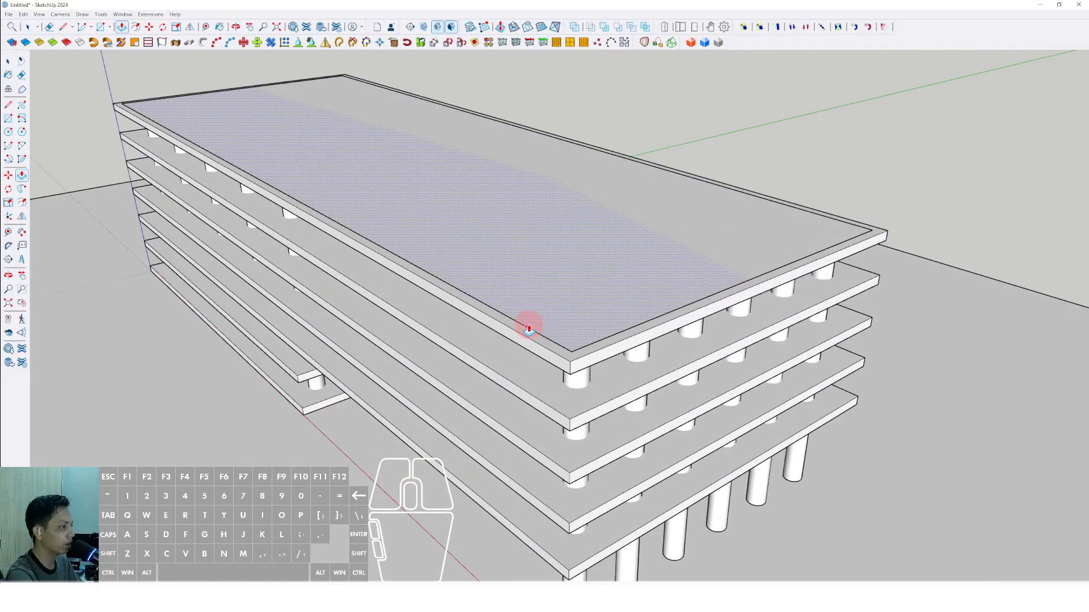
middle_click_drag(528, 328, 591, 316)
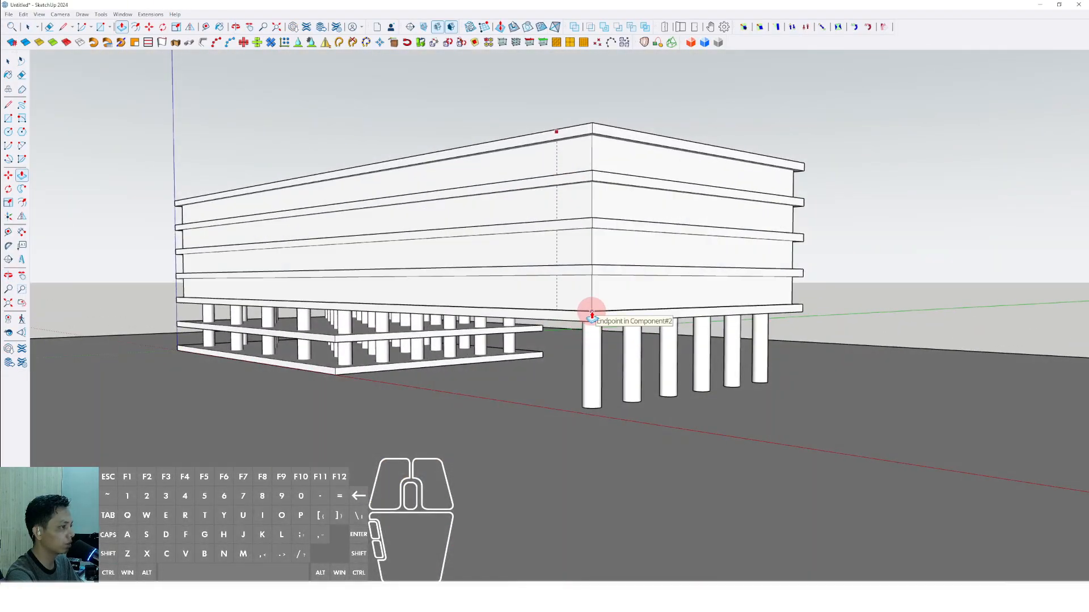
middle_click_drag(447, 285, 563, 287)
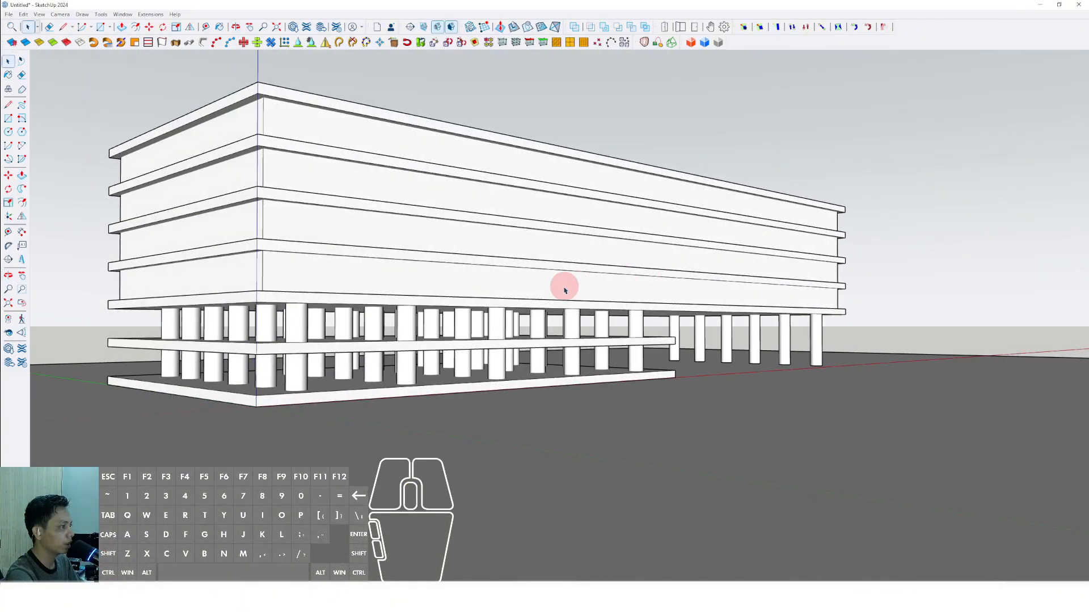
Select all connected wall faces of the upper storeys and make them a group.
scroll(482, 286, "up", 3)
triple_click(483, 286)
right_click(483, 285)
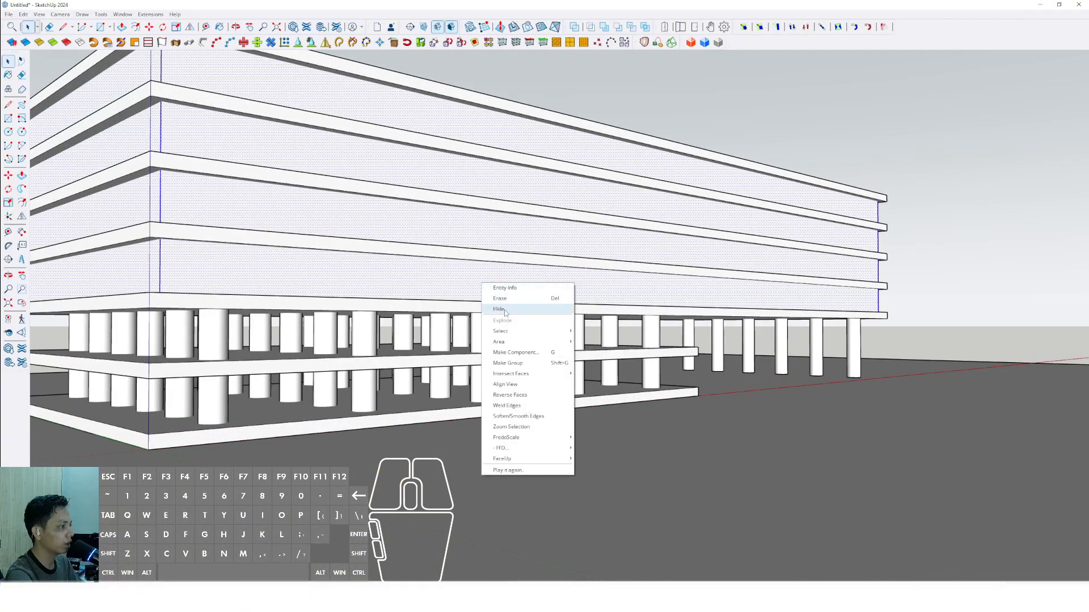
left_click(504, 363)
Open the wall group and copy the short end edge of its bottom face along to the lower block's end, splitting that face.
scroll(511, 316, "down", 5)
middle_click_drag(511, 316, 513, 291)
scroll(449, 313, "up", 4)
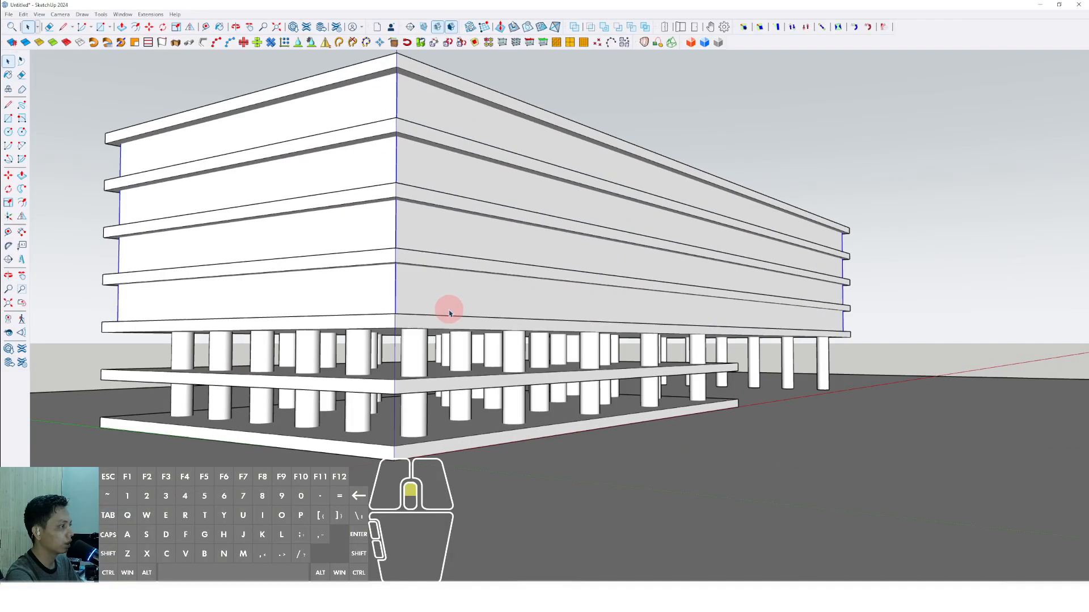
middle_click_drag(449, 313, 317, 397)
triple_click(473, 289)
scroll(470, 285, "up", 1)
key("comma")
left_click(447, 257)
key("comma")
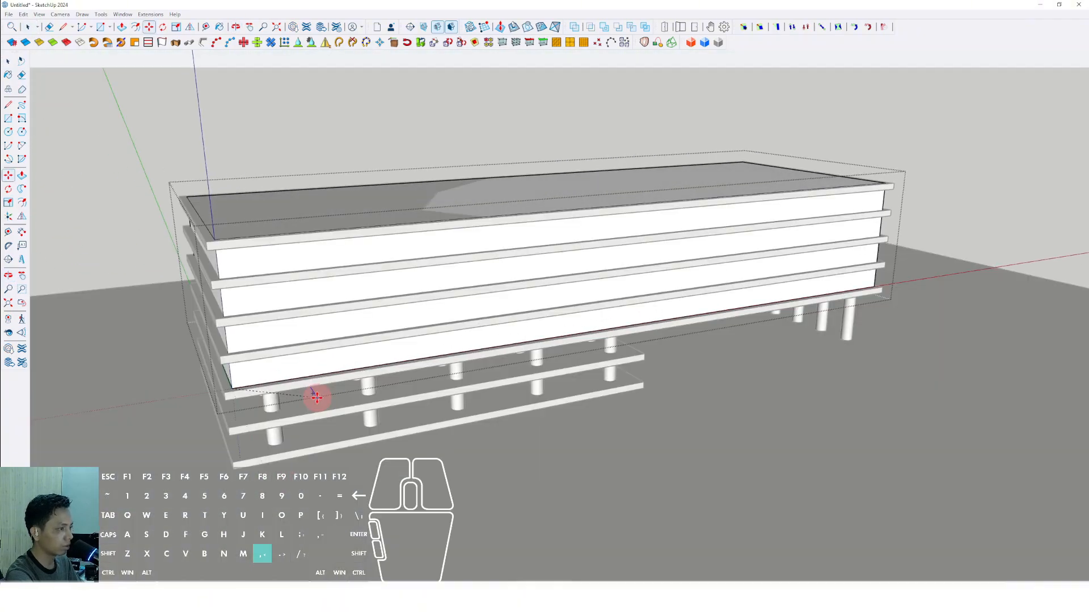
scroll(525, 351, "up", 6)
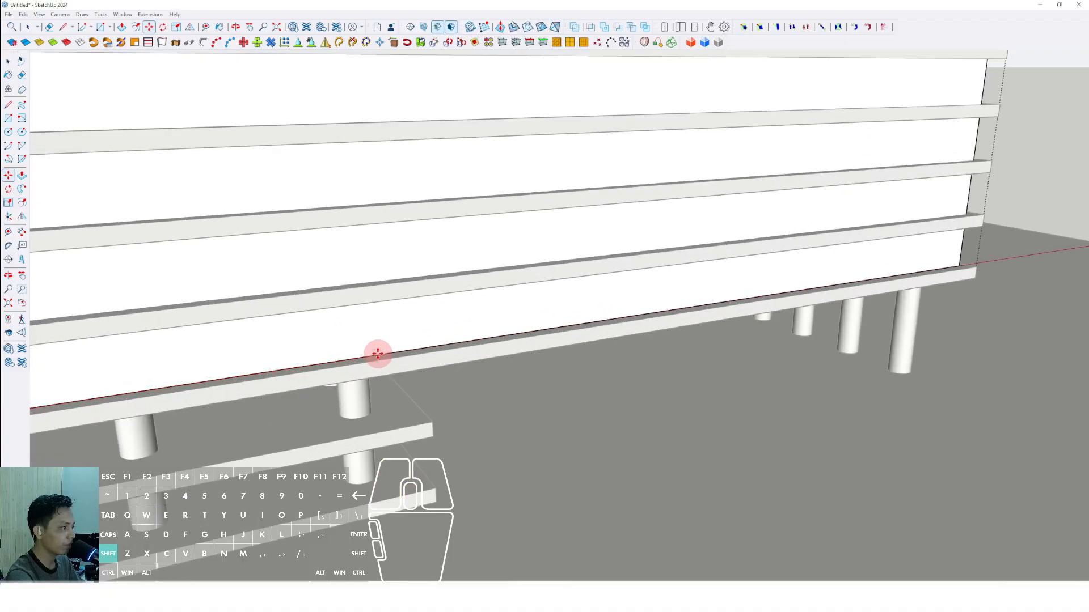
key("space")
Push/pull the bottom wall face above the lower block down to its ground slab and leave group editing.
middle_click_drag(437, 312, 374, 229)
key("comma")
key("p")
left_click(376, 227)
middle_click_drag(361, 313, 351, 358)
key("comma")
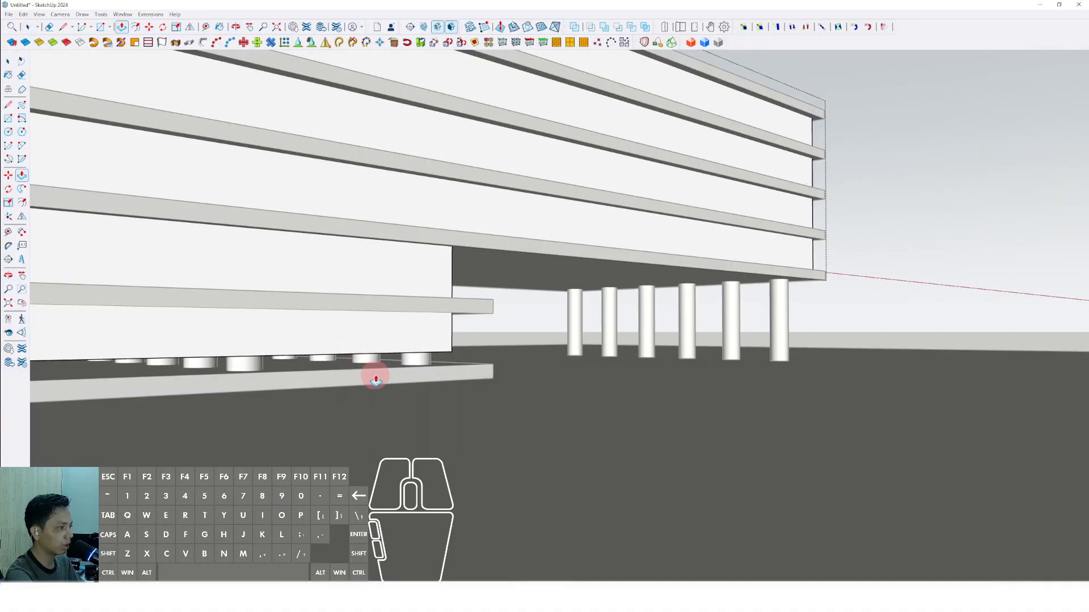
left_click(462, 368)
key("space")
middle_click_drag(407, 403, 464, 268)
key("comma")
left_click(455, 164)
key("e")
middle_click_drag(456, 164, 540, 327)
key("space")
middle_click_drag(418, 359, 524, 344)
key("comma")
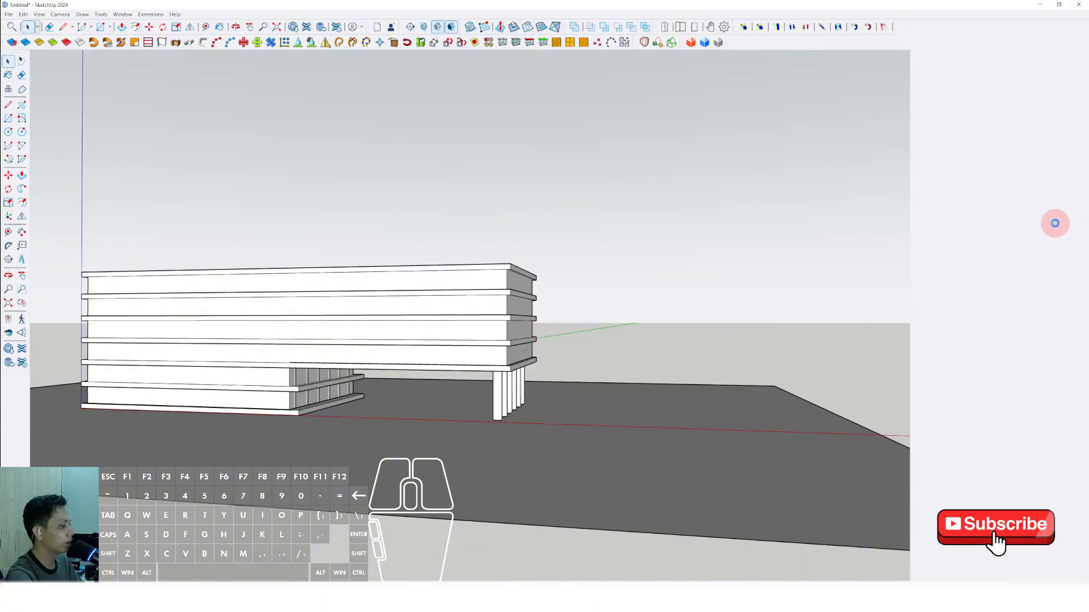
Paint the wall group with Translucent Glass Blue from the Glass and Mirrors materials.
key("b")
left_click(1067, 144)
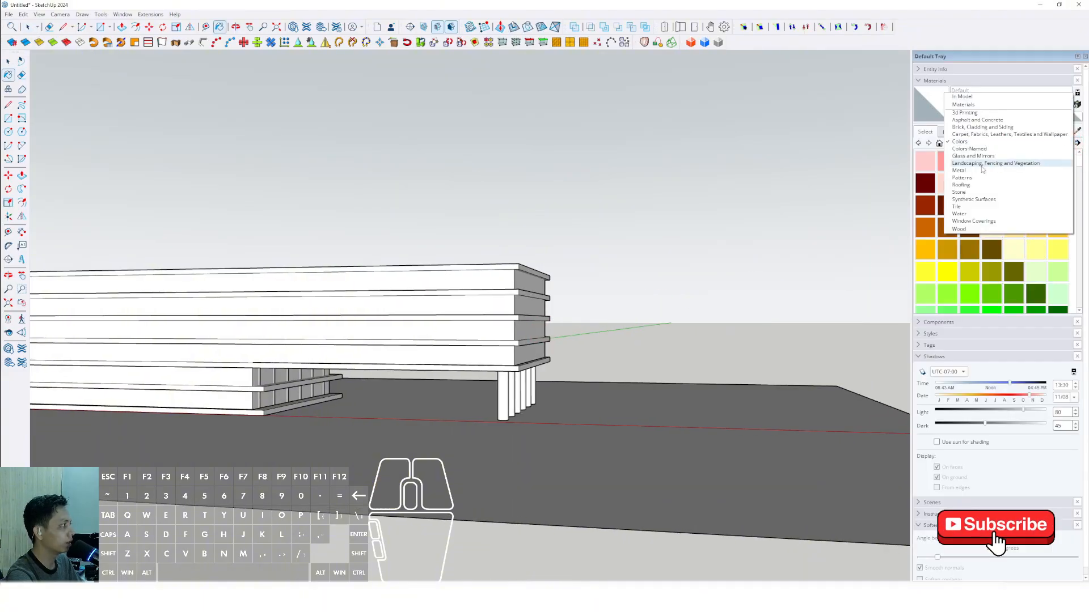
left_click(973, 176)
left_click(499, 302)
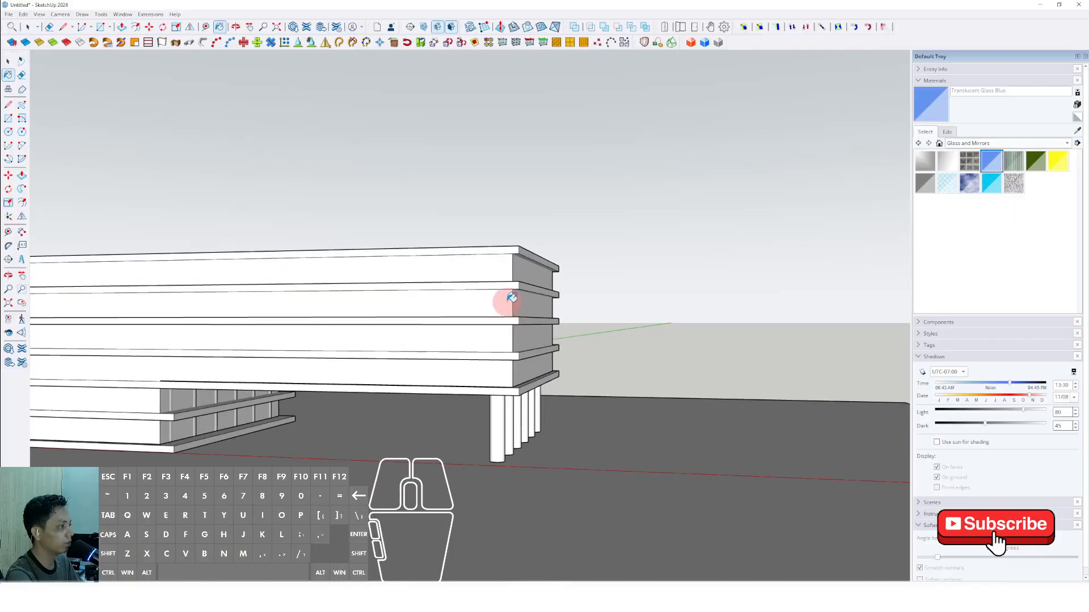
mouse_move(499, 301)
middle_mouse_down()
mouse_move(403, 308)
mouse_move(523, 272)
mouse_move(515, 290)
mouse_move(620, 274)
mouse_move(685, 306)
mouse_move(707, 287)
mouse_move(557, 304)
mouse_move(433, 282)
mouse_move(624, 275)
mouse_move(452, 292)
mouse_move(590, 308)
mouse_move(637, 286)
mouse_move(652, 335)
mouse_move(364, 242)
middle_mouse_up()
key("space")
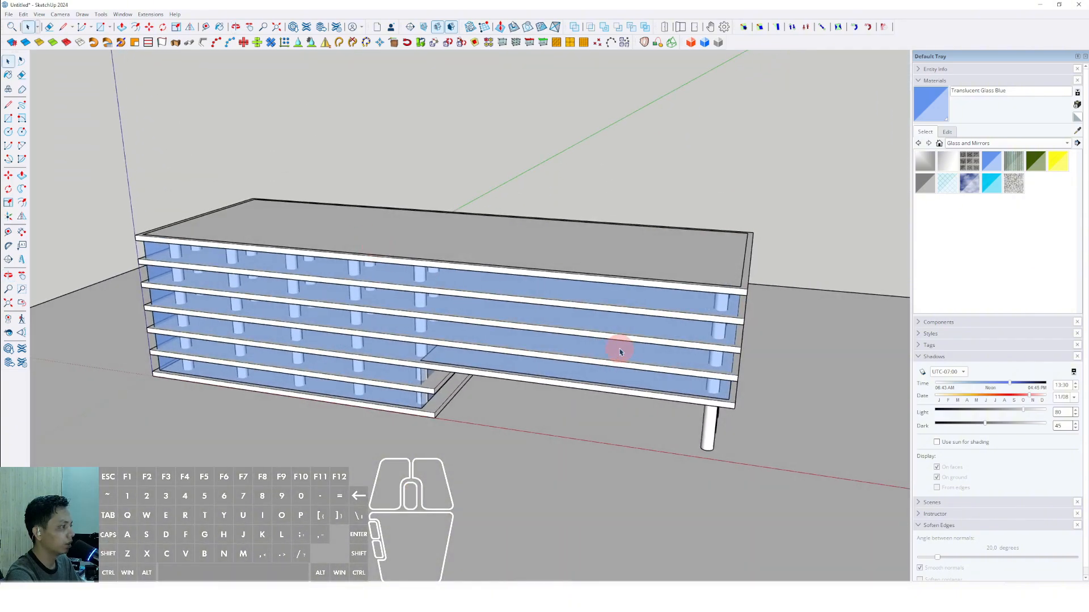
middle_click_drag(620, 352, 643, 279)
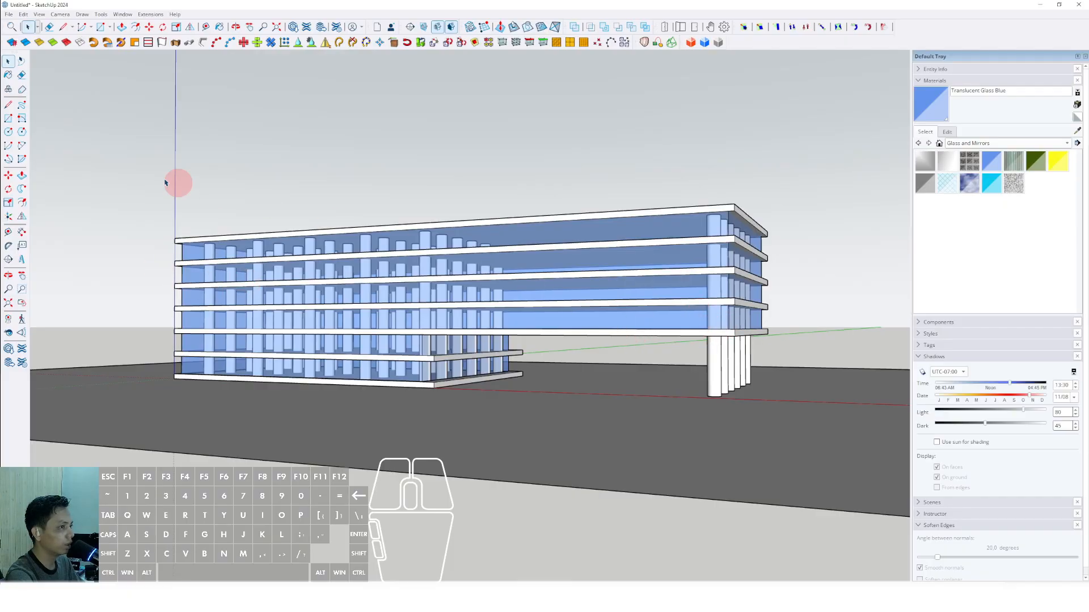
left_click(7, 106)
scroll(557, 296, "up", 2)
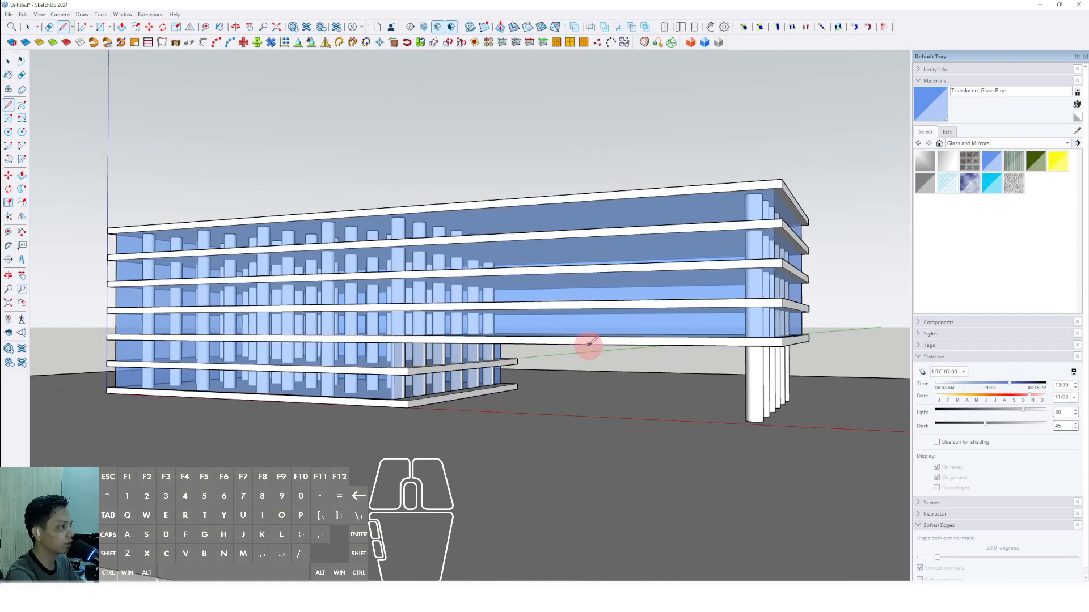
middle_click_drag(590, 343, 809, 336)
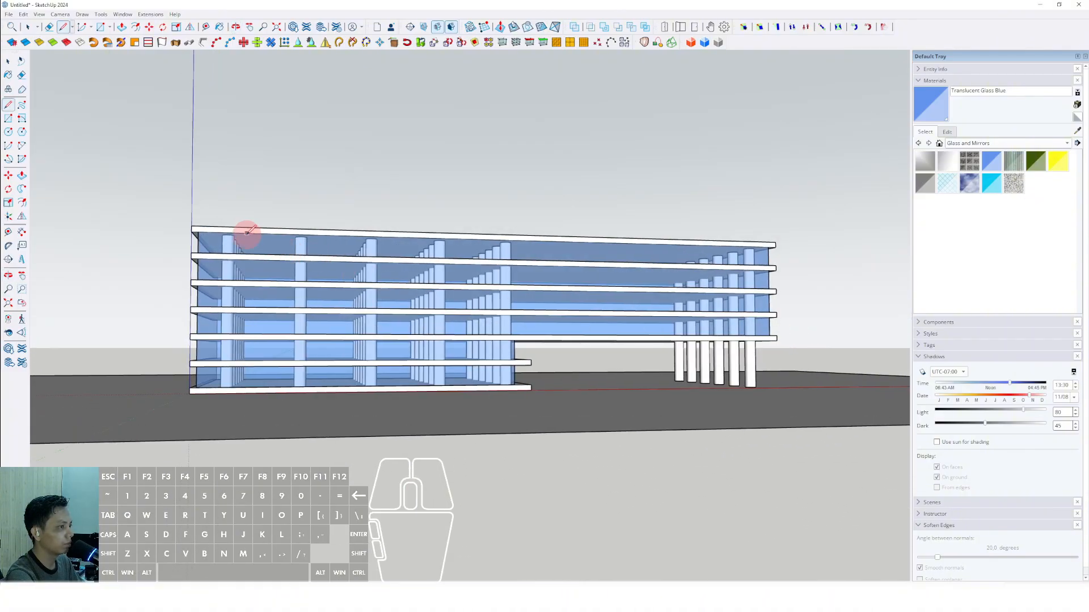
scroll(250, 238, "up", 2)
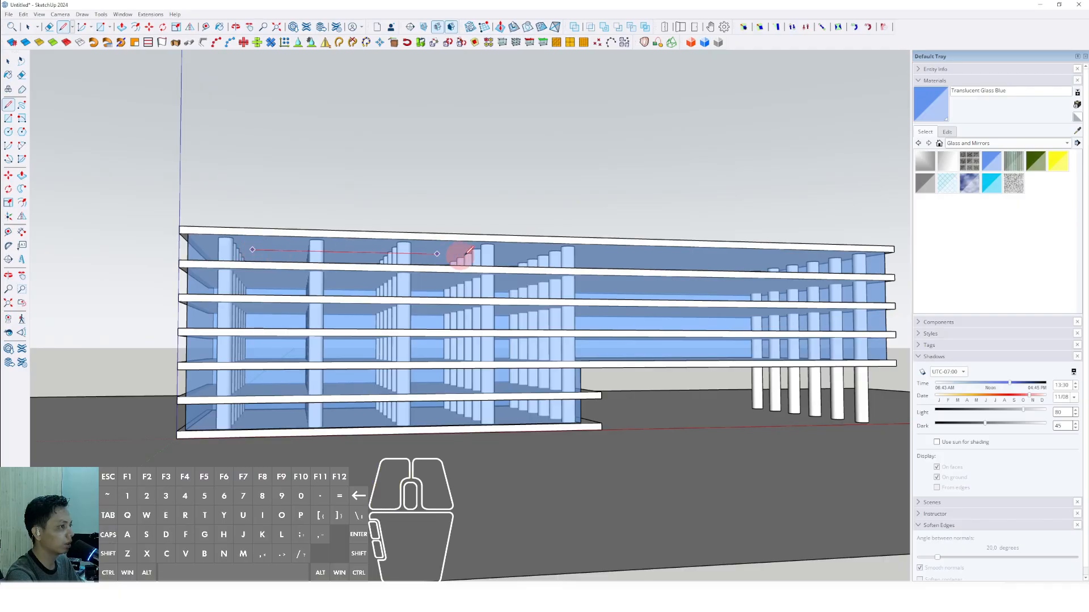
scroll(720, 255, "down", 1)
scroll(734, 256, "up", 1)
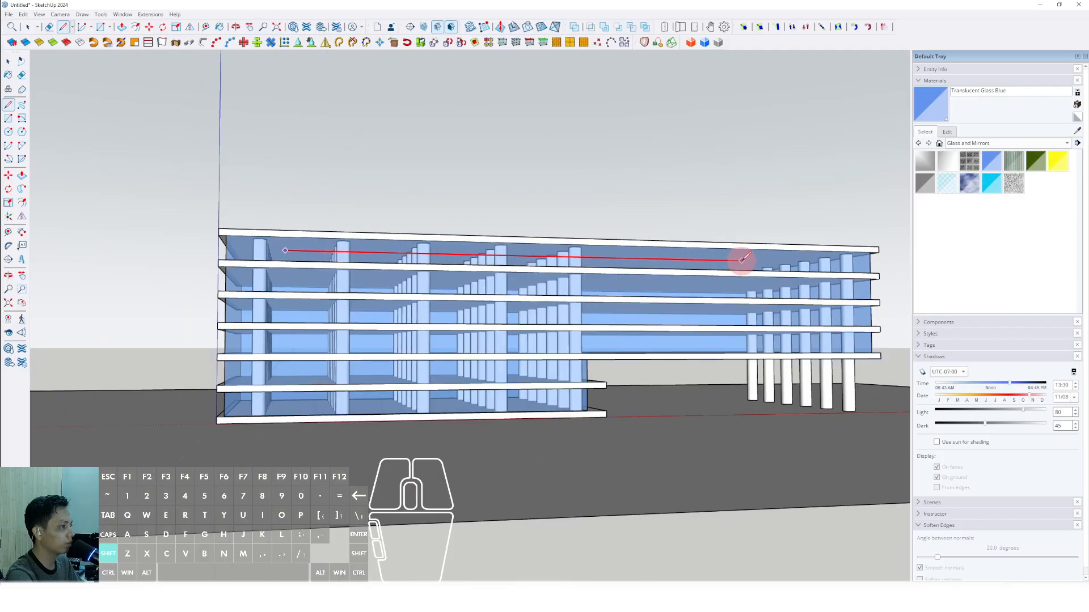
key("space")
Draw a long narrow Rotated Rectangle on the top storey's glass facade and push/pull it outward into a horizontal beam.
left_click(20, 118)
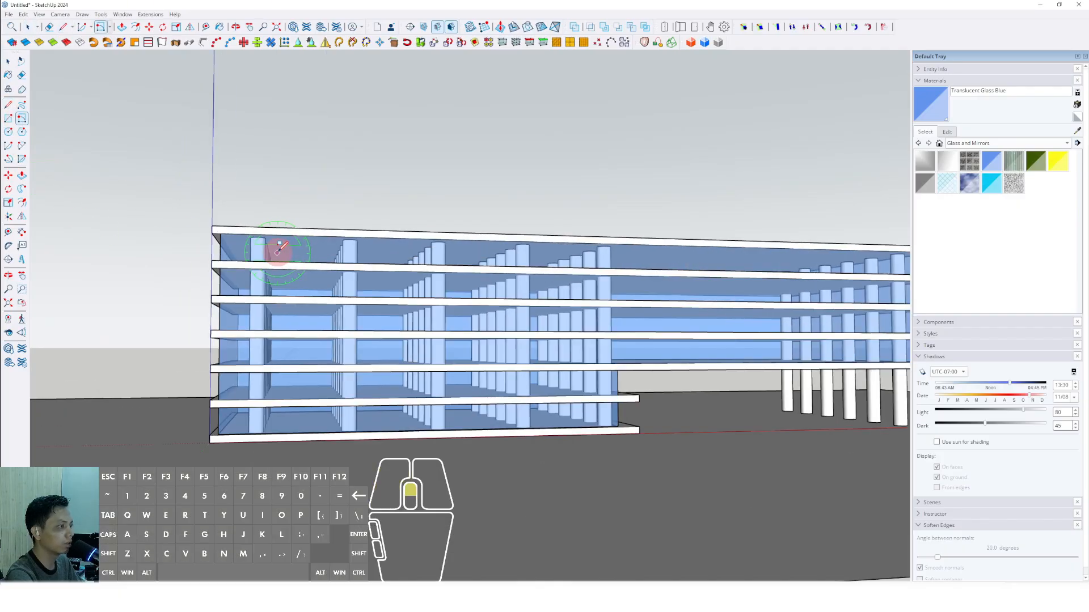
scroll(279, 244, "up", 2)
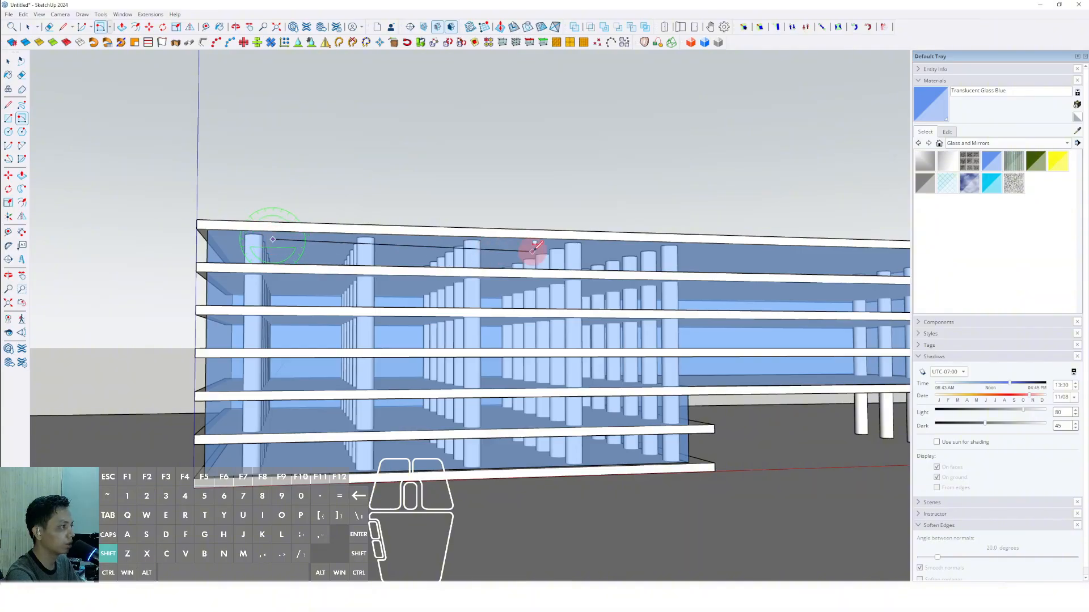
left_click(554, 246)
scroll(558, 249, "up", 1)
left_click(564, 257)
key("space")
middle_click_drag(564, 258, 339, 310)
left_click(448, 269)
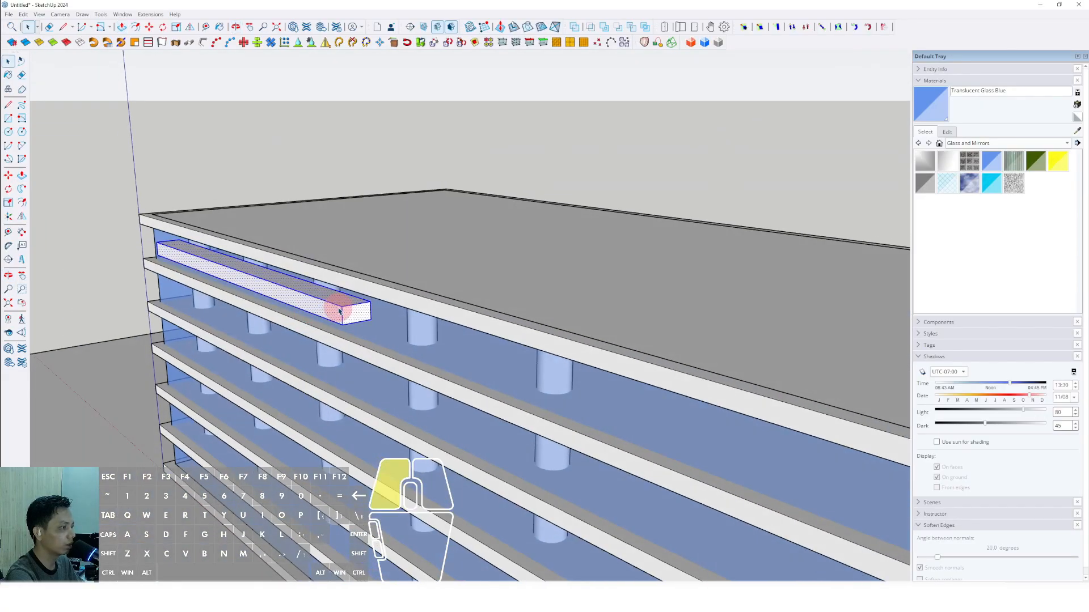
Group the new beam and copy it to the storey below, shifted along the facade toward the overhang.
right_click(340, 312)
left_click(362, 377)
middle_click_drag(360, 377, 517, 272)
scroll(542, 270, "down", 3)
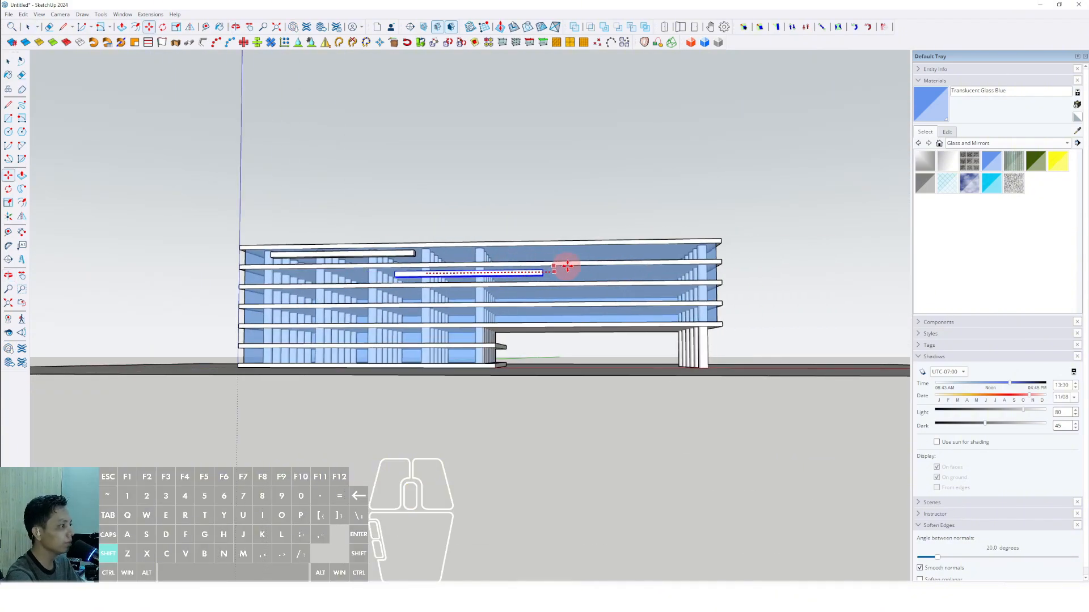
left_click(572, 266)
key("space")
Open the top-storey beam, push/pull its top face down to make a thin strip, and leave group editing.
scroll(443, 265, "up", 2)
middle_click_drag(442, 265, 357, 313)
scroll(357, 313, "up", 2)
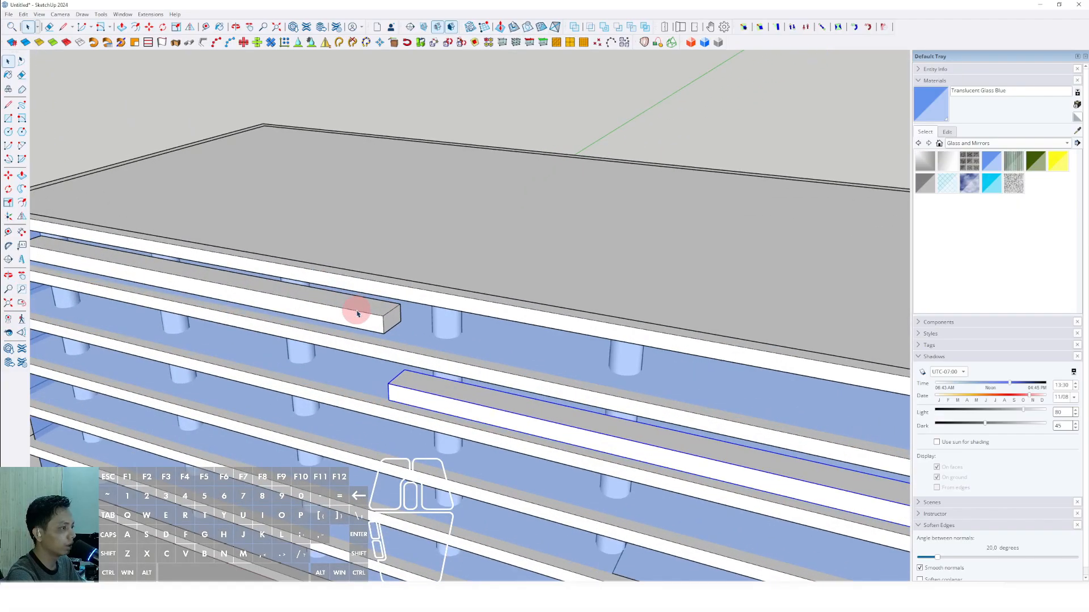
triple_click(358, 309)
left_click(375, 313)
key("space")
left_click(391, 272)
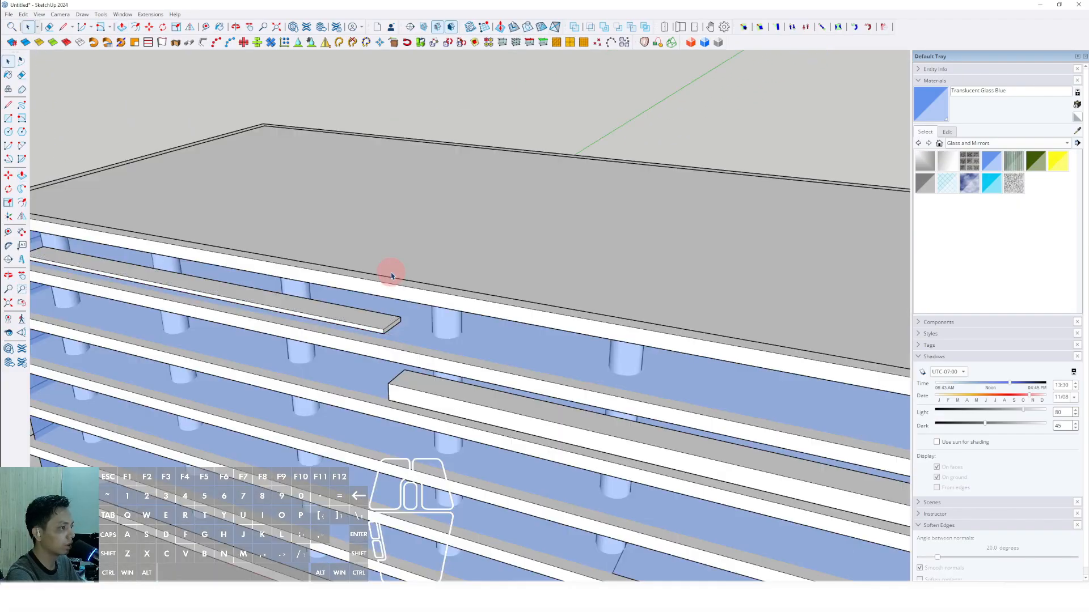
Open the second-storey beam, push/pull its top face down to a matching thin strip, and close the group.
scroll(391, 272, "down", 2)
scroll(375, 318, "up", 1)
double_click(379, 321)
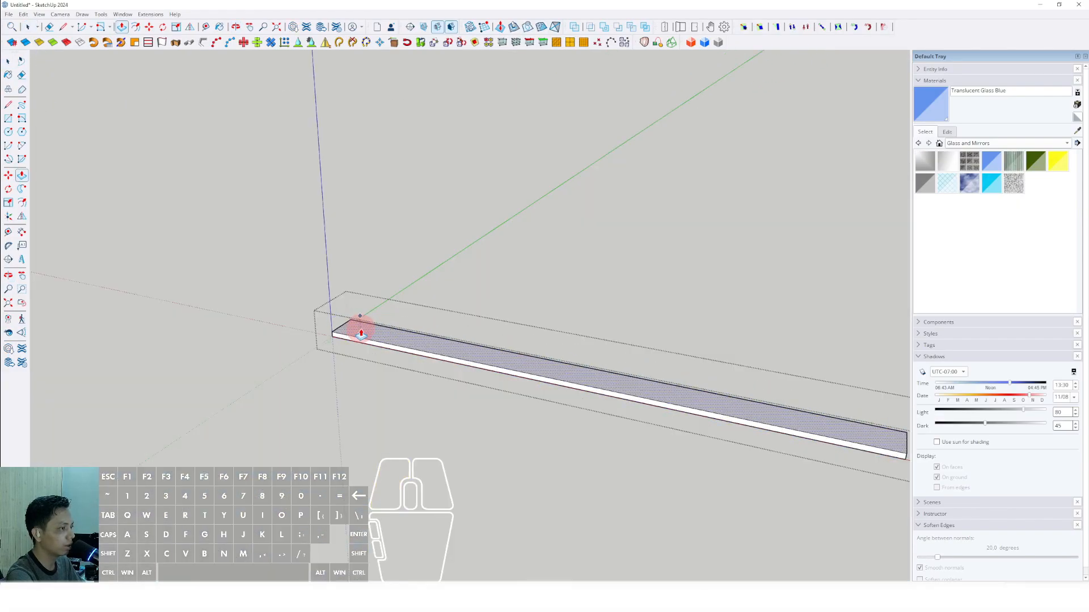
double_click(364, 332)
key("space")
scroll(362, 331, "up", 1)
left_click(358, 314)
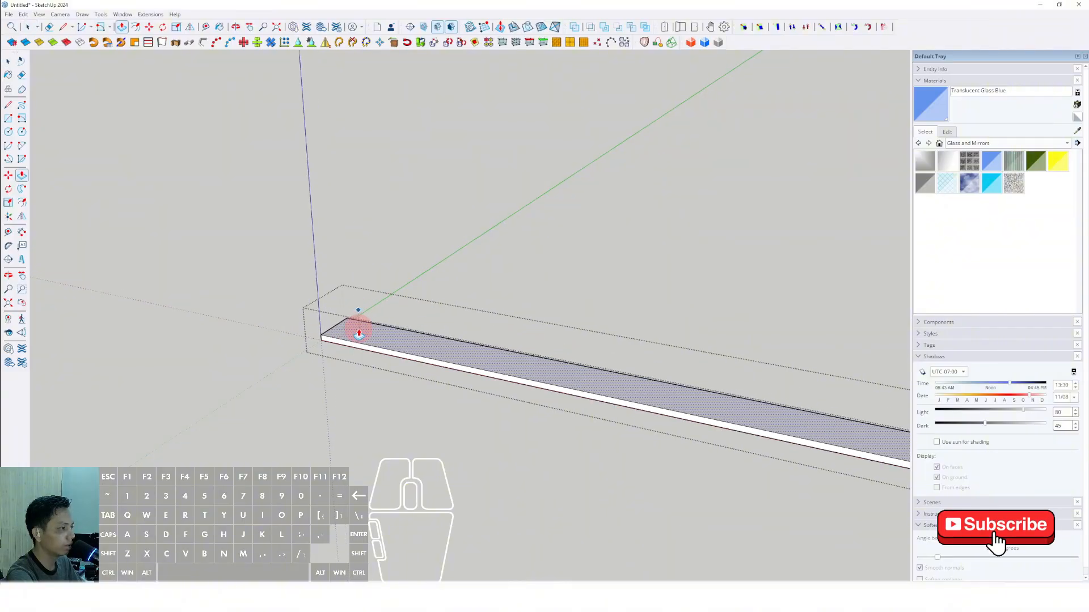
left_click(358, 326)
key("space")
left_click(374, 253)
Copy the thin strip into the third storey from the top twice, once mid-facade and once near the overhanging end.
scroll(335, 325, "down", 5)
middle_click_drag(335, 325, 471, 247)
scroll(471, 247, "down", 2)
scroll(455, 238, "up", 2)
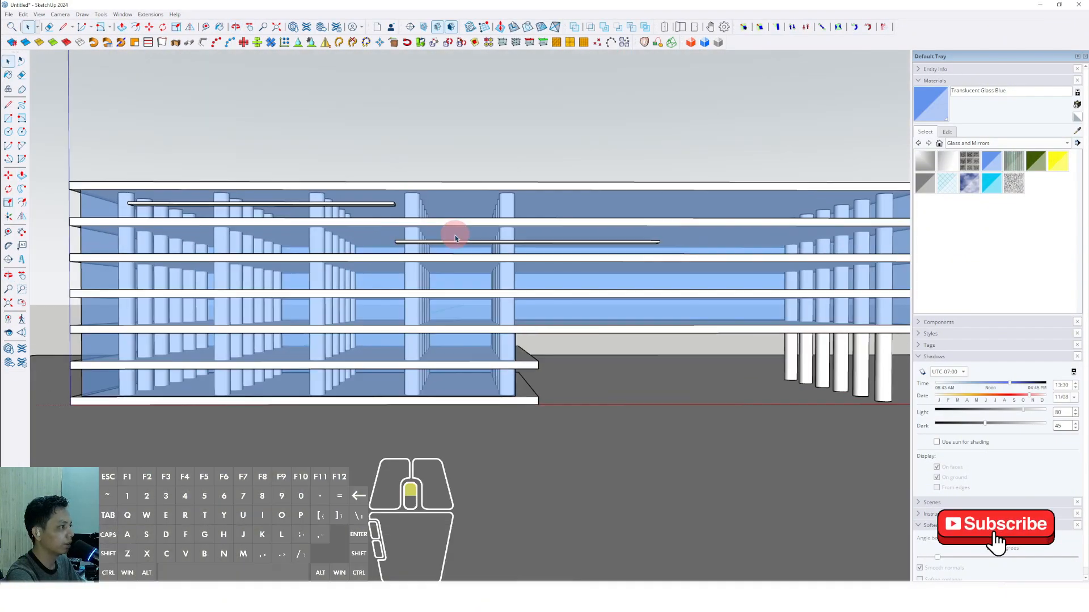
middle_click_drag(362, 262, 530, 250)
key("m")
scroll(514, 238, "up", 2)
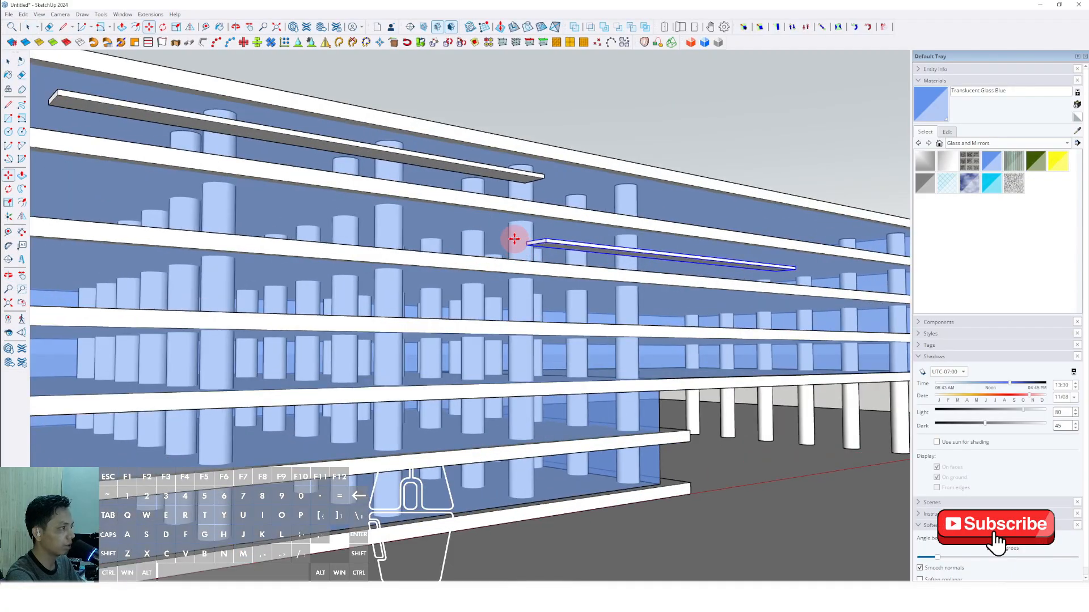
left_click(512, 233)
scroll(513, 233, "down", 2)
middle_click_drag(415, 285, 460, 282)
scroll(442, 276, "down", 2)
key("shift")
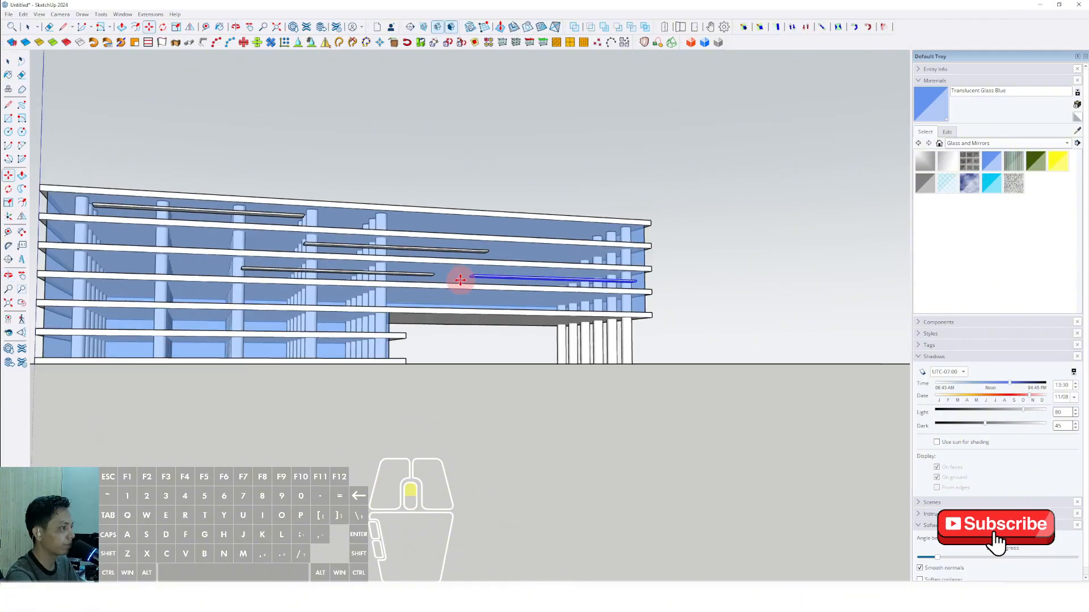
Copy a facade strip into the fourth storey from the top, near the end away from the overhang.
scroll(459, 278, "up", 2)
left_click(462, 272)
key("ctrl")
left_click(461, 272)
scroll(369, 329, "down", 1)
middle_click_drag(370, 328, 475, 291, "shift")
middle_click_drag(125, 264, 186, 262, "shift")
left_click(285, 259)
scroll(345, 267, "up", 2)
left_click(282, 262)
key("ctrl")
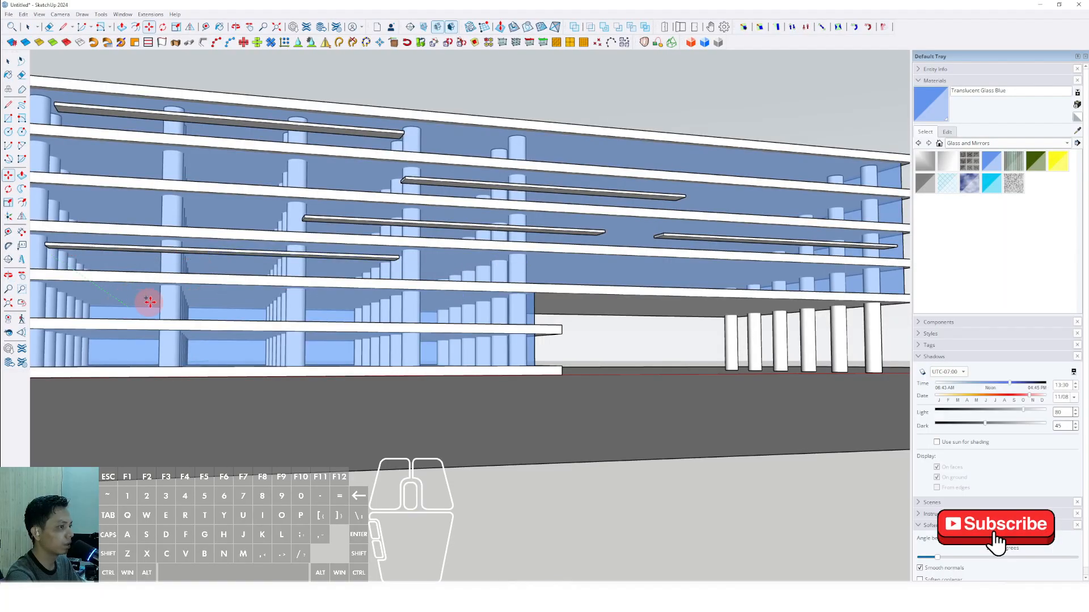
Place staggered copies of the strip on the lower block, two on each of its two storeys.
left_click(58, 311)
middle_click_drag(148, 308, 283, 298, "shift")
left_click(213, 291)
key("ctrl")
scroll(258, 311, "up", 2)
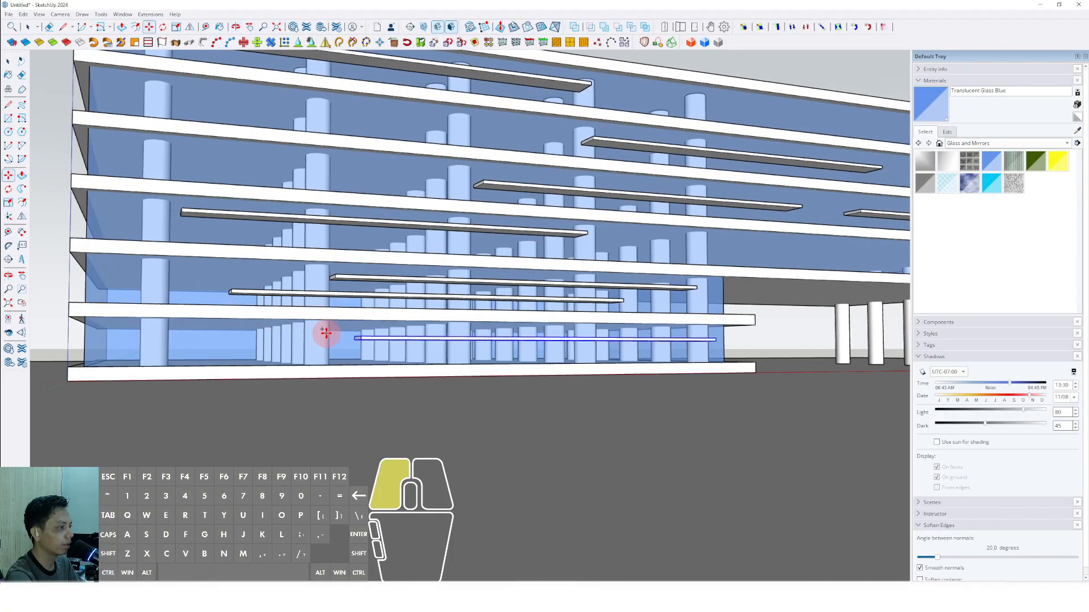
scroll(301, 289, "down", 3)
key("space")
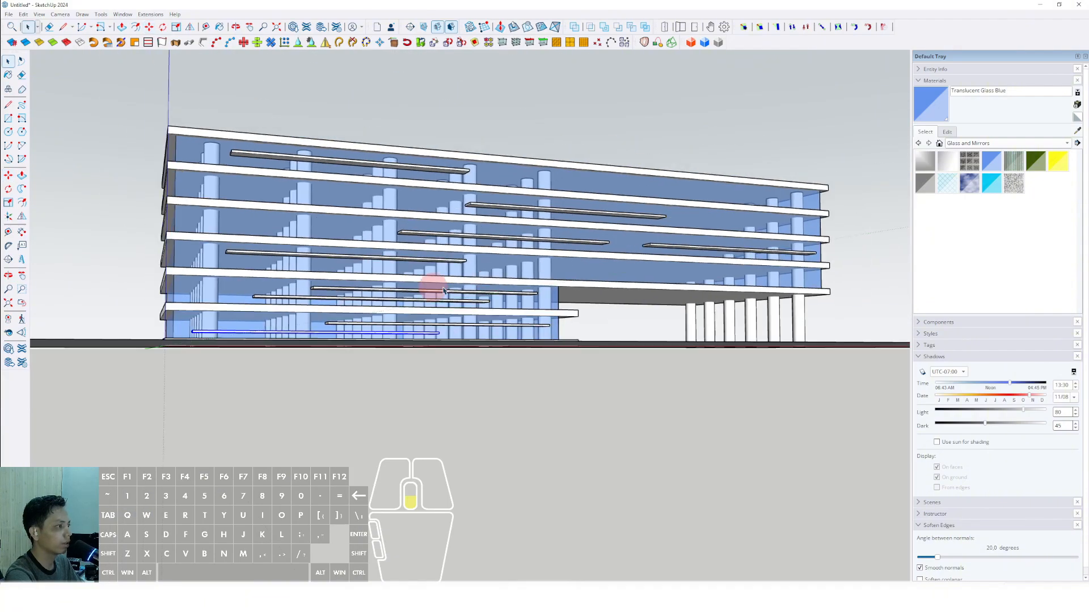
Copy a facade strip into the top storey twice, staggering the two copies towards the overhanging end.
middle_click_drag(652, 261, 468, 273)
middle_click_drag(468, 274, 378, 231)
scroll(378, 232, "up", 1)
scroll(493, 252, "up", 4)
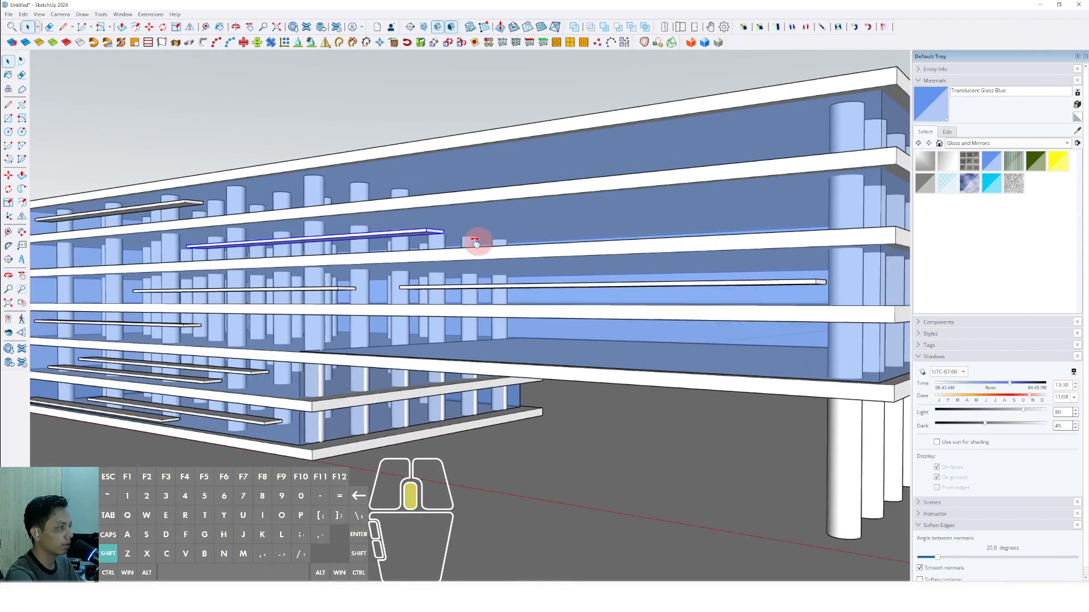
left_click(447, 250)
scroll(450, 252, "down", 2)
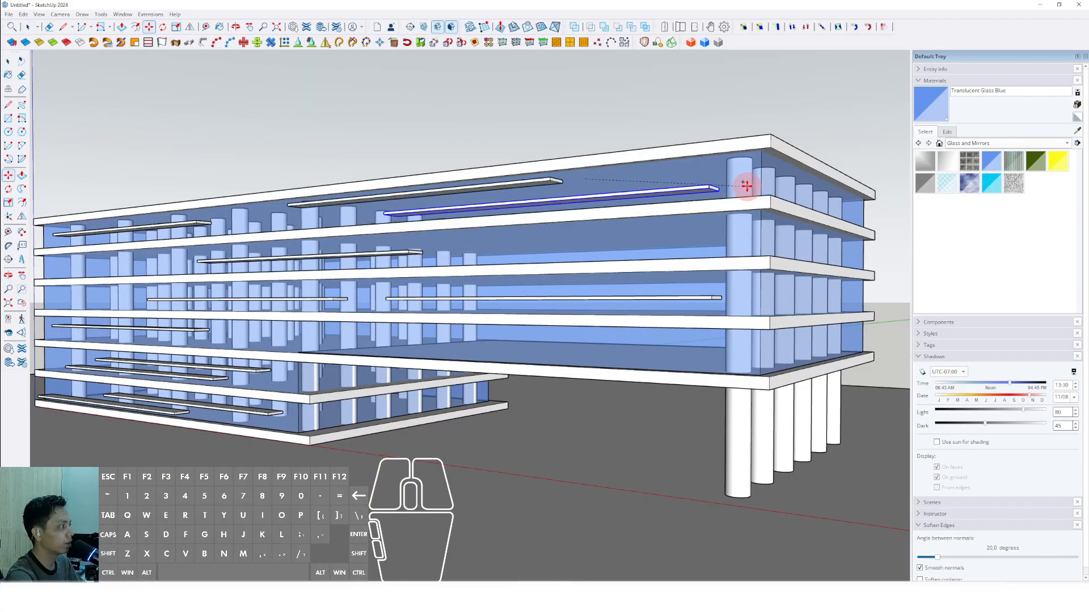
Copy the mid-facade strip of the second storey from the top along the same storey to the overhanging end.
scroll(465, 241, "up", 5)
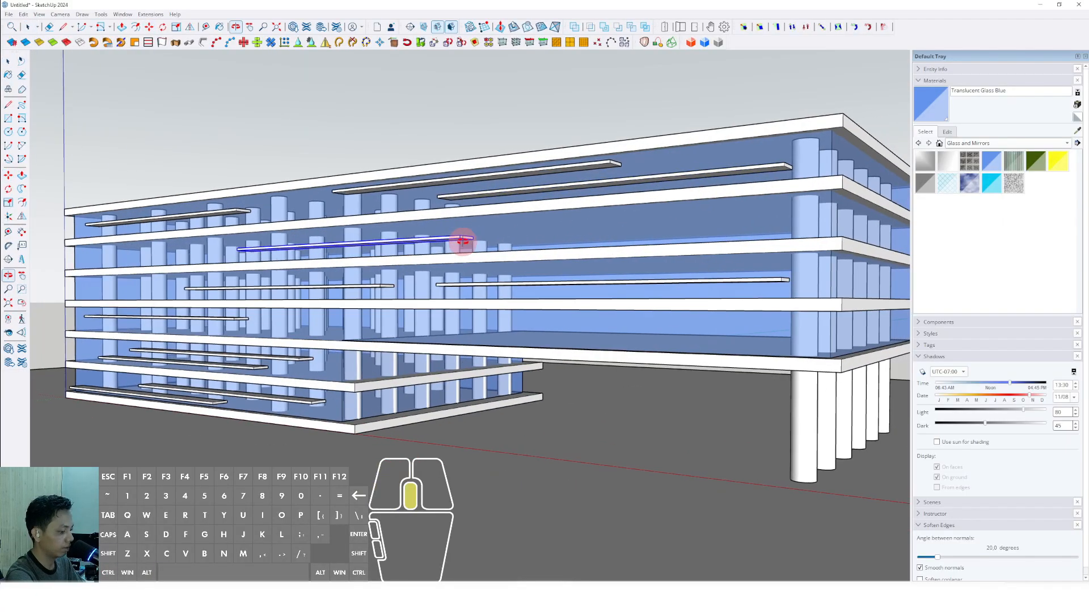
scroll(513, 232, "down", 3)
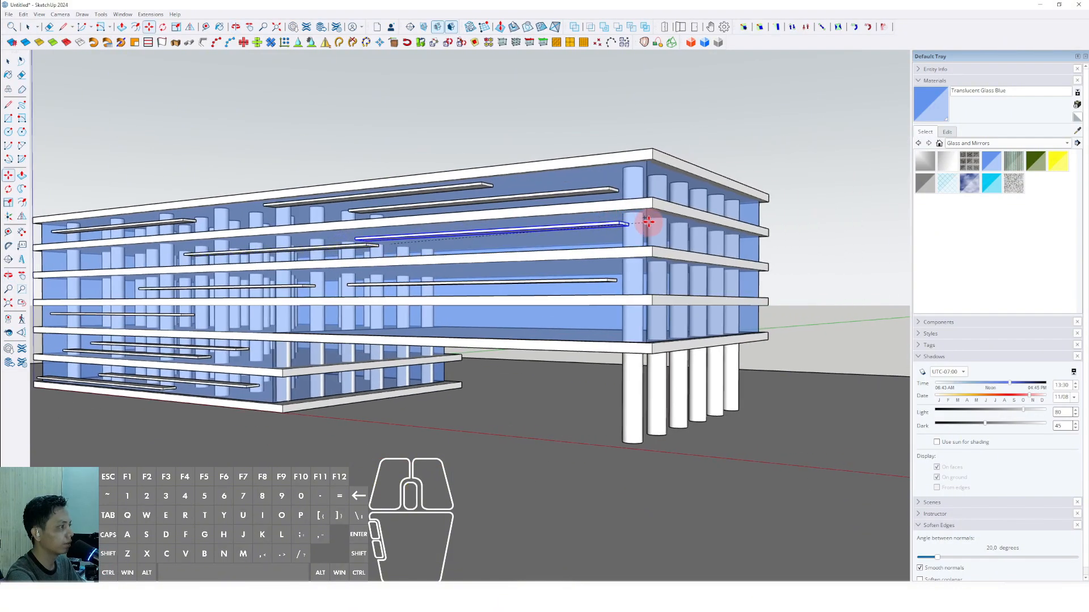
scroll(567, 243, "down", 3)
middle_click_drag(505, 261, 604, 319)
scroll(485, 272, "up", 10)
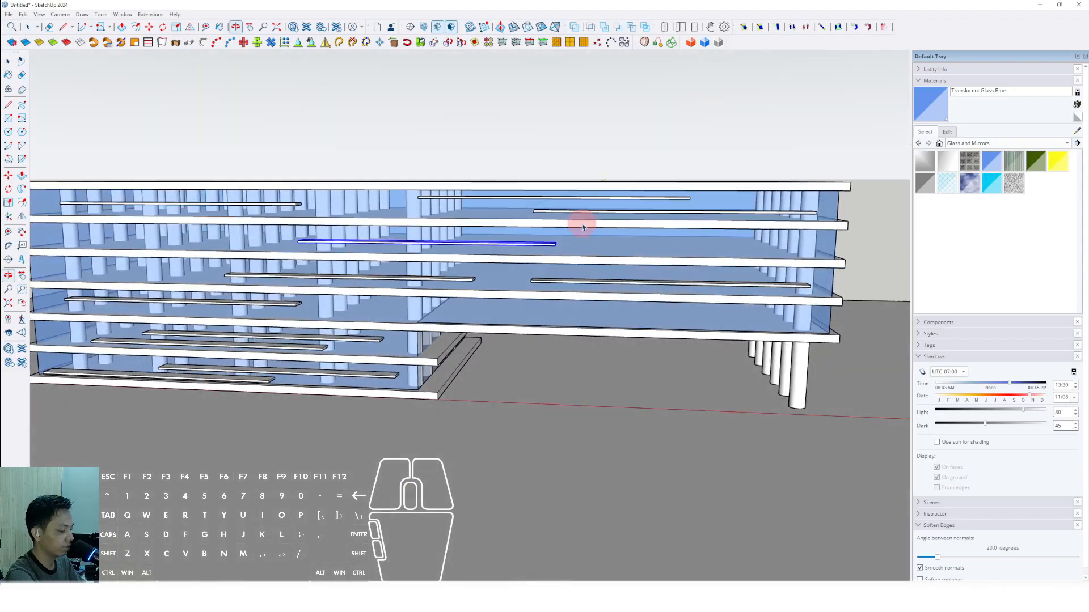
key("m")
middle_click_drag(570, 246, 648, 220)
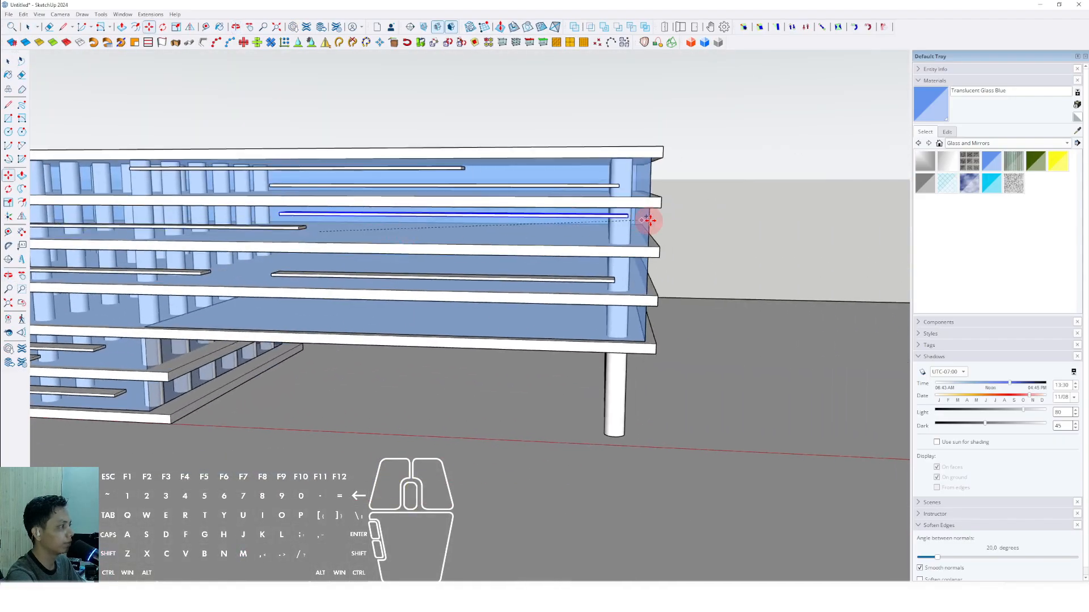
key("space")
scroll(541, 237, "down", 3)
Copy the mid-facade strip of the third storey from the top into the second, at the end away from the overhang.
middle_click_drag(450, 248, 616, 233)
scroll(505, 233, "down", 2)
scroll(433, 248, "up", 2)
scroll(528, 247, "up", 5)
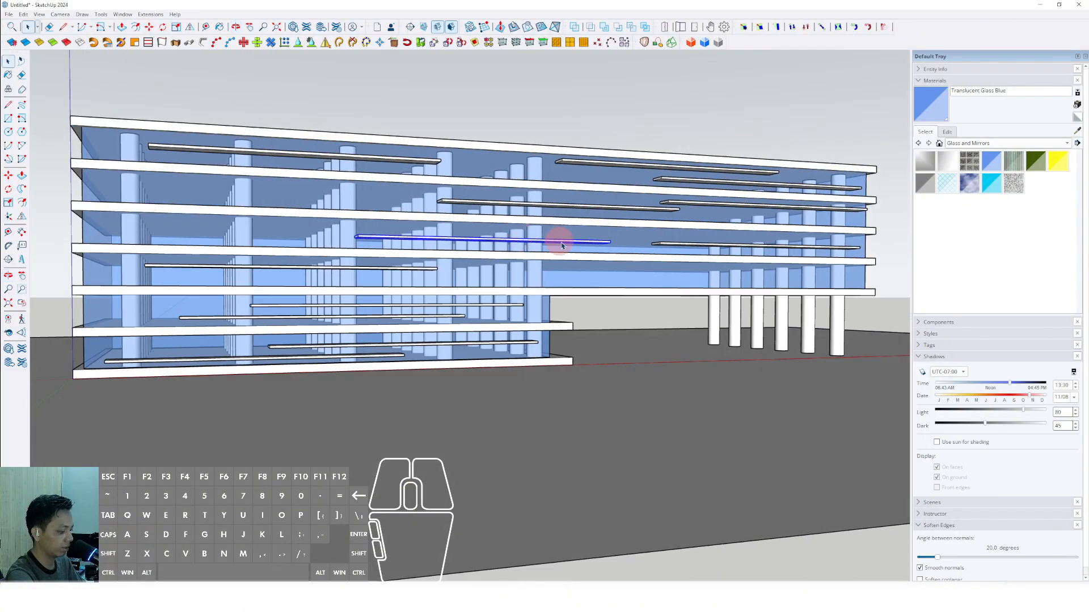
key("m")
left_click(632, 245)
scroll(567, 227, "down", 3)
scroll(399, 191, "up", 3)
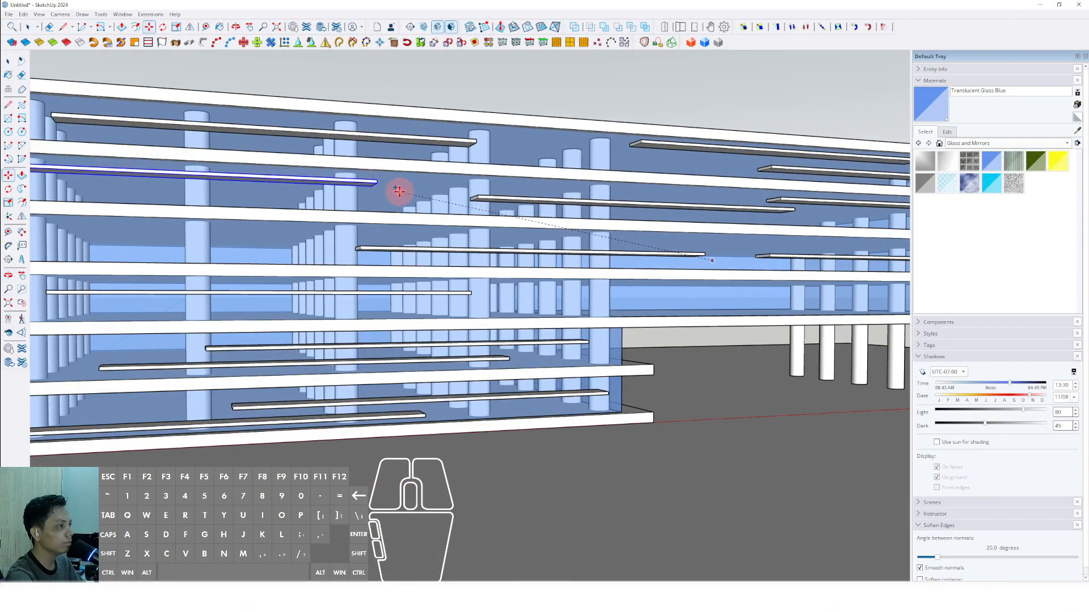
scroll(405, 191, "down", 5)
scroll(391, 199, "up", 3)
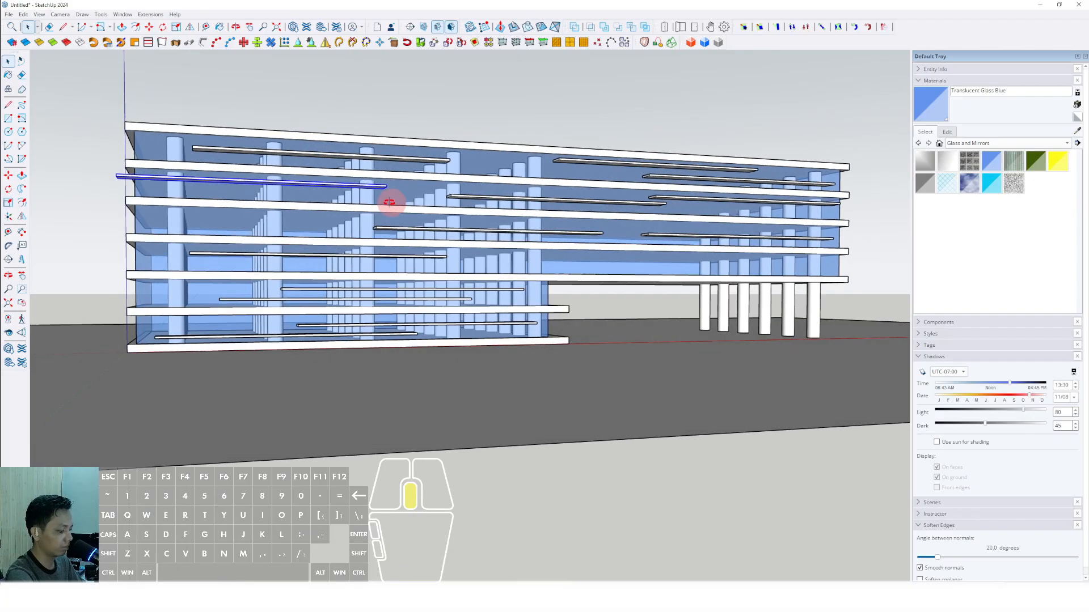
Move the new second-storey strip along the facade so its end sits inside the slab edge.
scroll(431, 201, "down", 3)
middle_click_drag(432, 206, 312, 212)
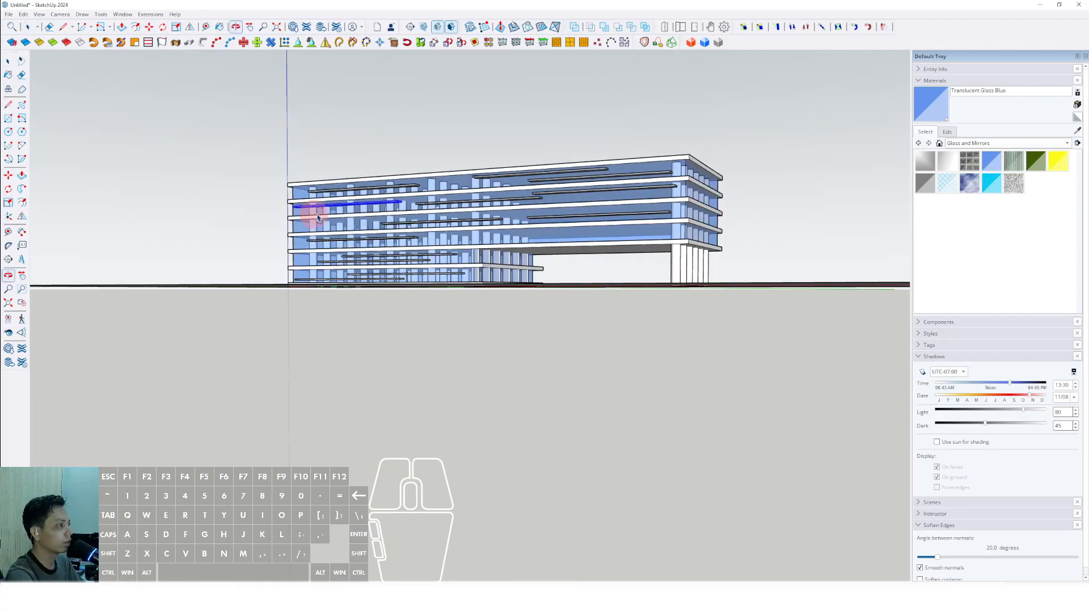
scroll(495, 215, "up", 3)
middle_click_drag(495, 215, 414, 255, "shift")
key("space")
scroll(512, 252, "down", 2)
scroll(450, 260, "up", 4)
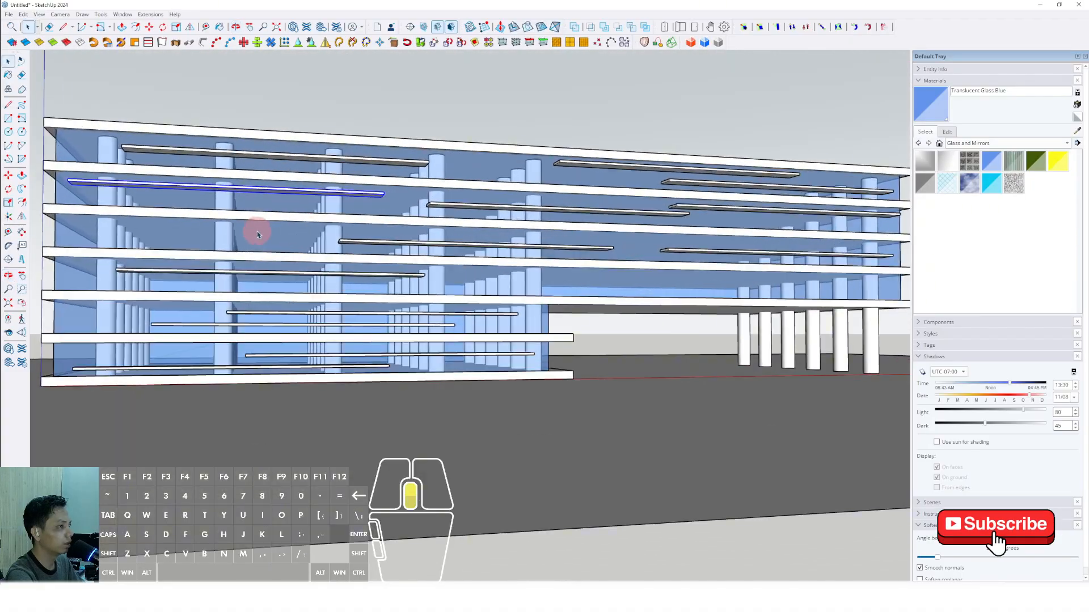
Copy that strip down into the third storey from the top twice, offsetting the two copies in height and length.
middle_click_drag(258, 234, 389, 221)
scroll(505, 212, "up", 5)
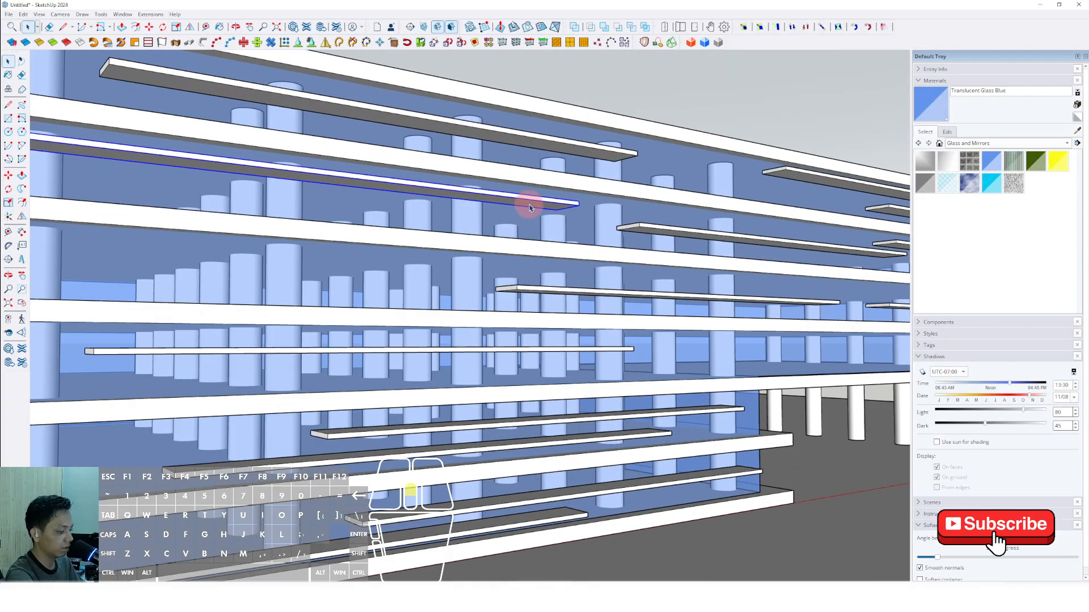
key("m")
key("ctrl")
left_click(558, 209)
scroll(559, 209, "down", 2)
scroll(491, 256, "up", 1)
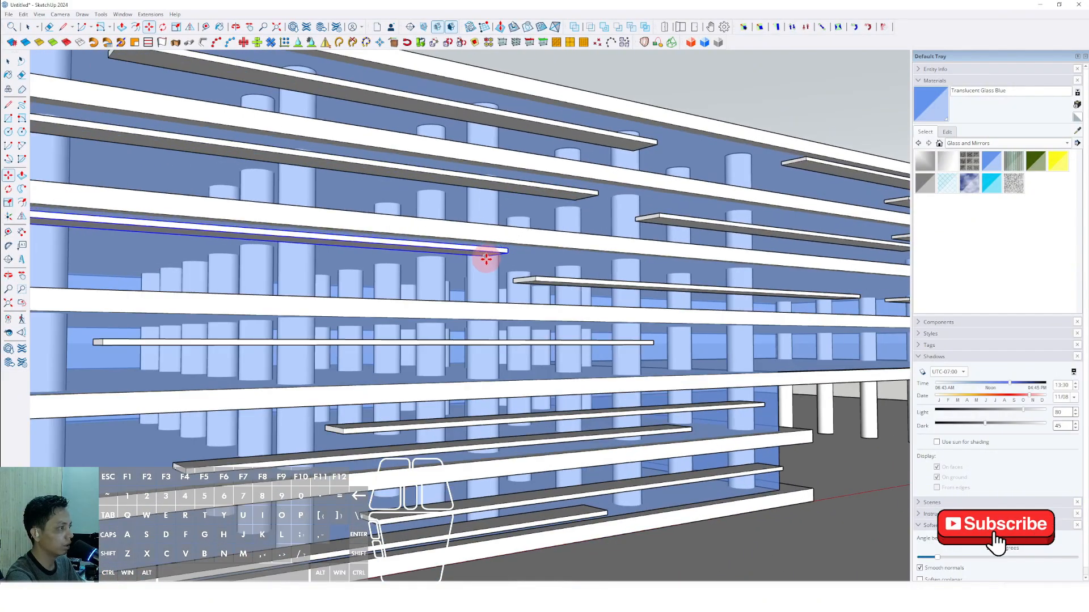
scroll(483, 255, "up", 2)
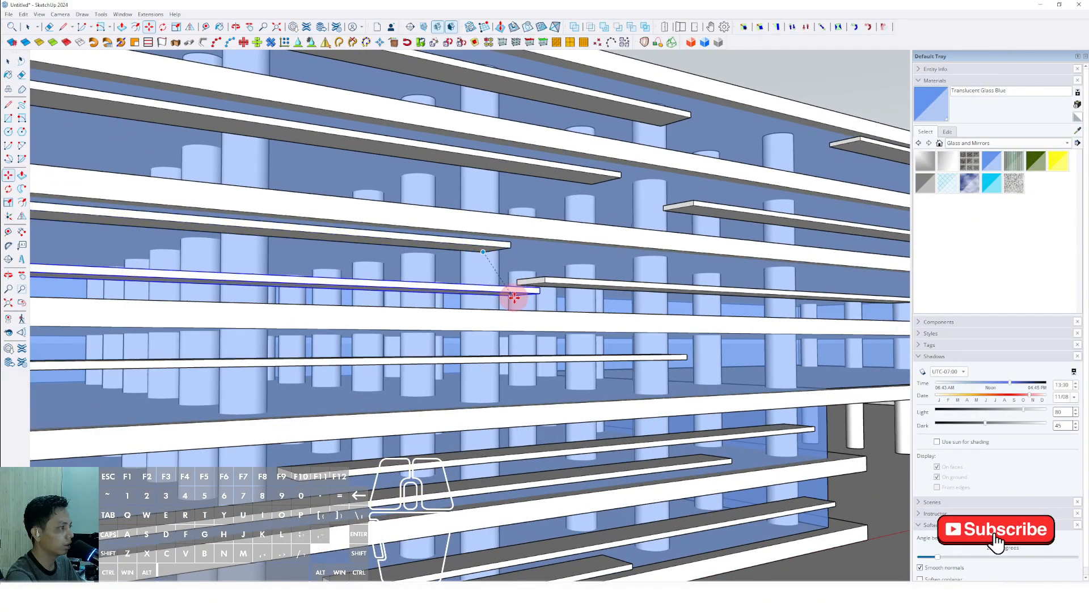
scroll(524, 300, "up", 2)
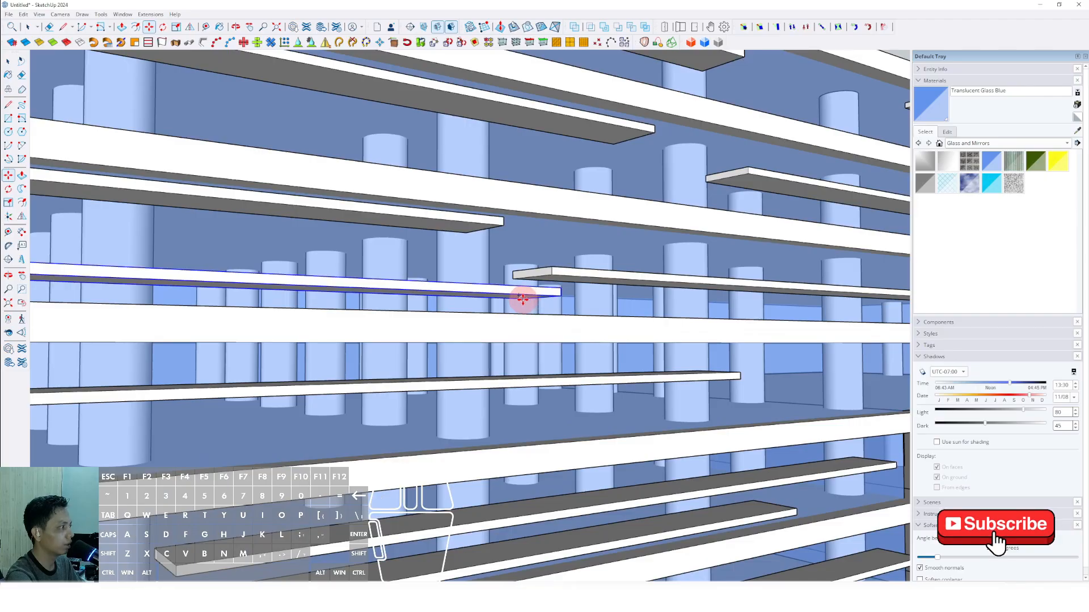
Add one more staggered copy of the strip to each of the top two storeys.
middle_click_drag(522, 299, 573, 245)
middle_click_drag(805, 190, 595, 238, "shift")
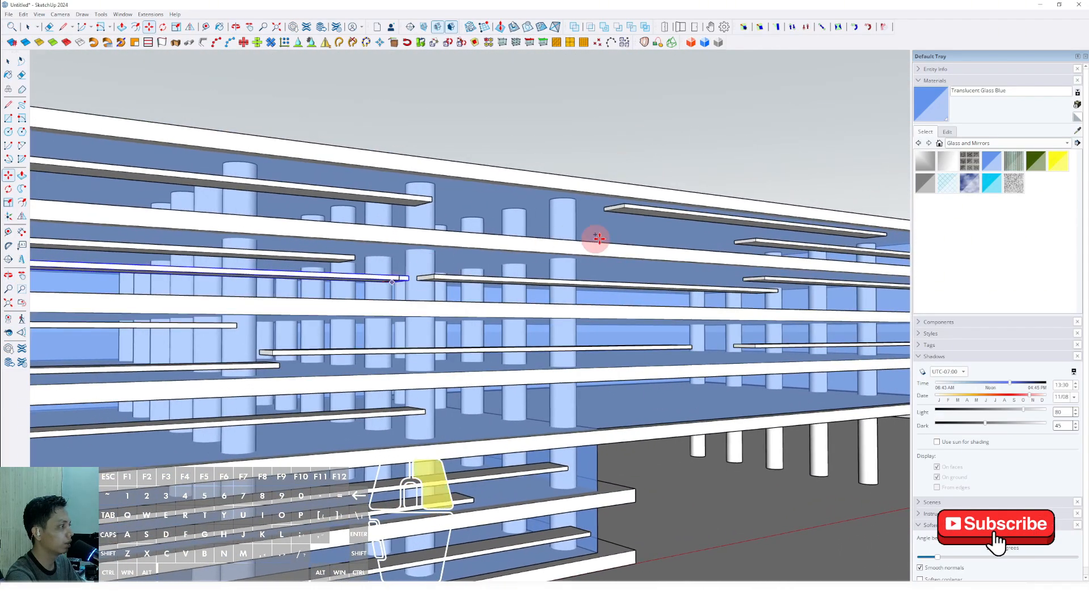
scroll(689, 243, "up", 1)
middle_click_drag(688, 243, 314, 199)
scroll(656, 231, "down", 1)
scroll(669, 250, "up", 1)
scroll(664, 251, "down", 1)
Place staggered strip copies towards the overhanging end, one in the third storey from the top and two in the fourth.
middle_click_drag(629, 252, 474, 250, "shift")
scroll(474, 250, "down", 2)
scroll(536, 289, "up", 1)
middle_click_drag(536, 290, 472, 263)
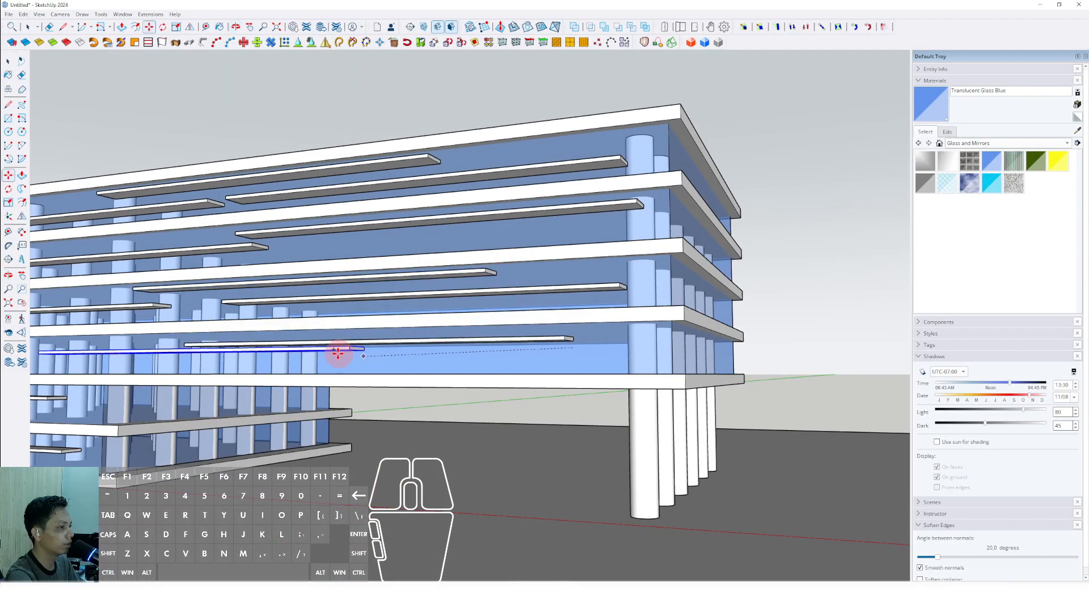
middle_click_drag(337, 353, 513, 328, "shift")
scroll(503, 328, "down", 10)
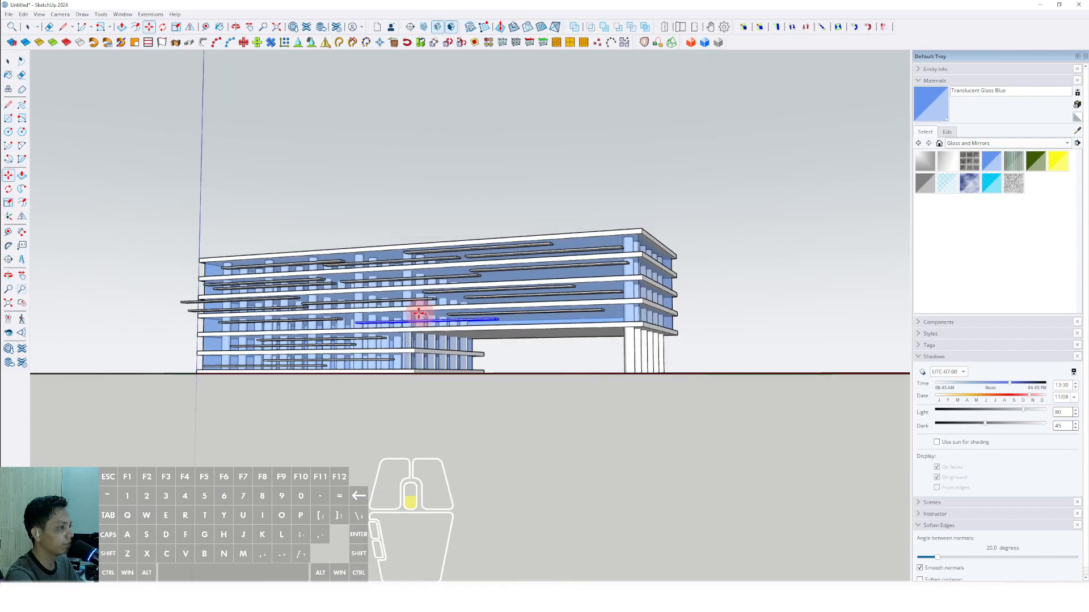
Open the two third-storey strips that project beyond the building corner and shorten their ends to within the slab edge.
key("space")
middle_click_drag(158, 315, 255, 321)
double_click(237, 323)
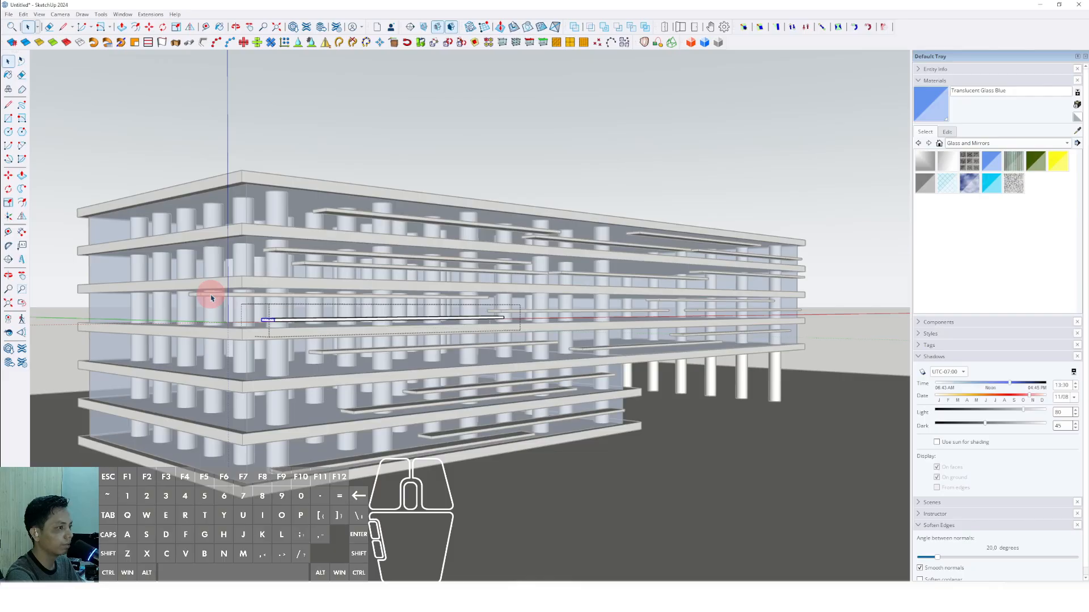
left_click(211, 298)
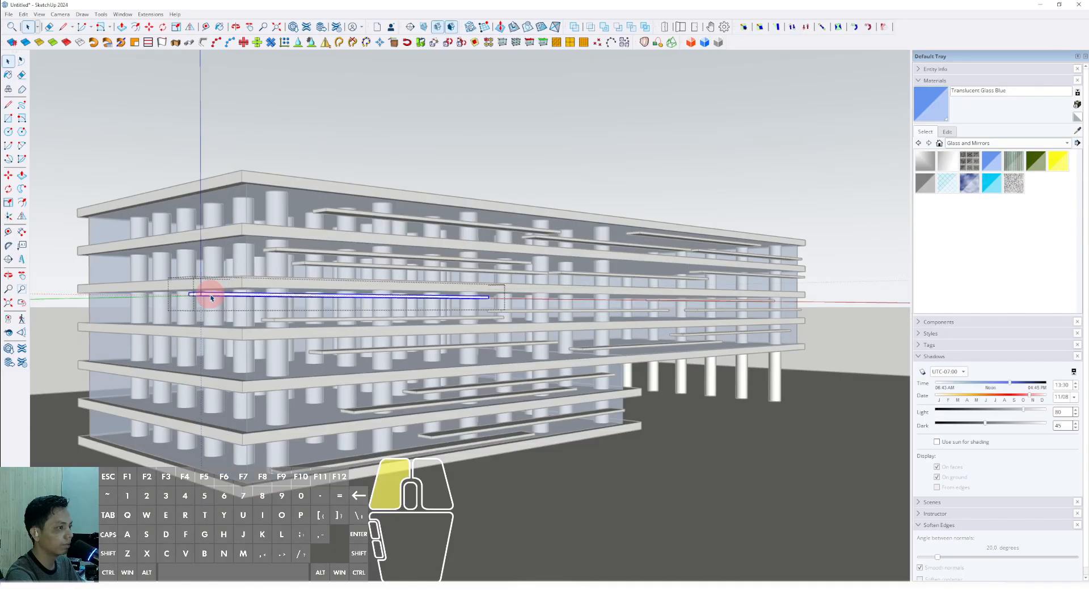
Open the ground slab for editing and draw a closed freehand shape in front of the lower block's outer end.
middle_click_drag(287, 308, 381, 434)
left_click(381, 434)
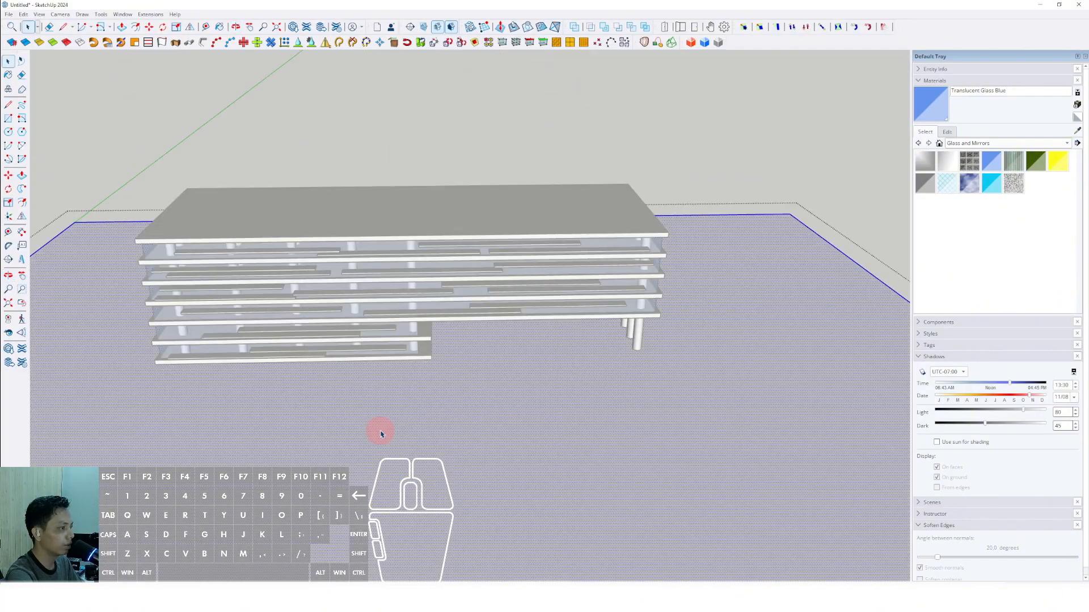
scroll(385, 408, "down", 3)
scroll(241, 346, "up", 1)
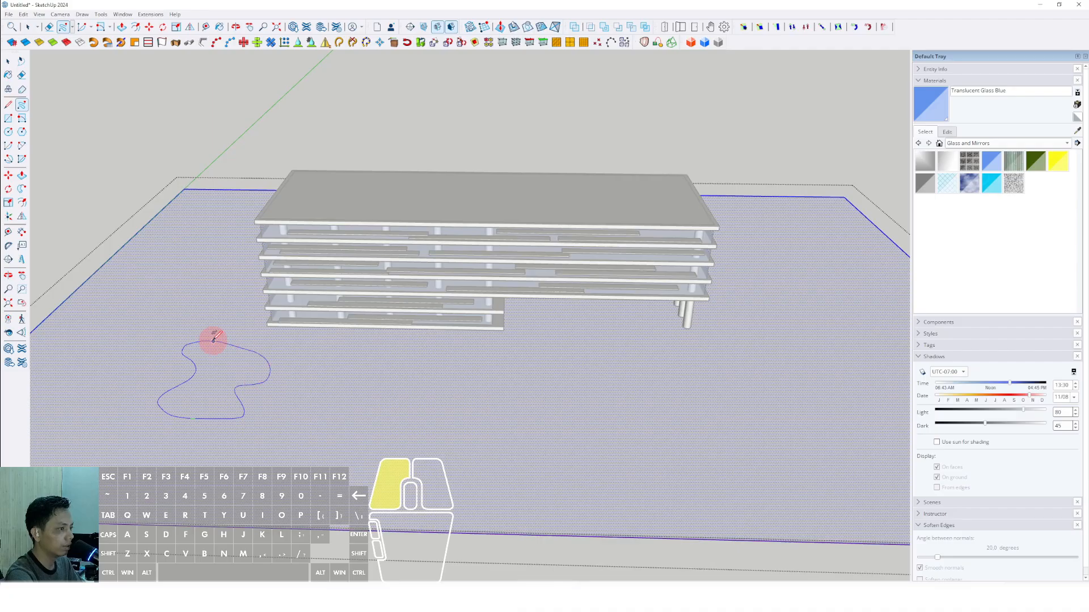
left_click_drag(214, 339, 214, 341)
Draw four more closed freehand shapes on the ground, three in front of the building and one beside the overhanging end.
mouse_move(214, 340)
middle_mouse_down()
mouse_move(360, 364)
mouse_move(463, 345)
middle_mouse_up()
left_click_drag(583, 350, 618, 342)
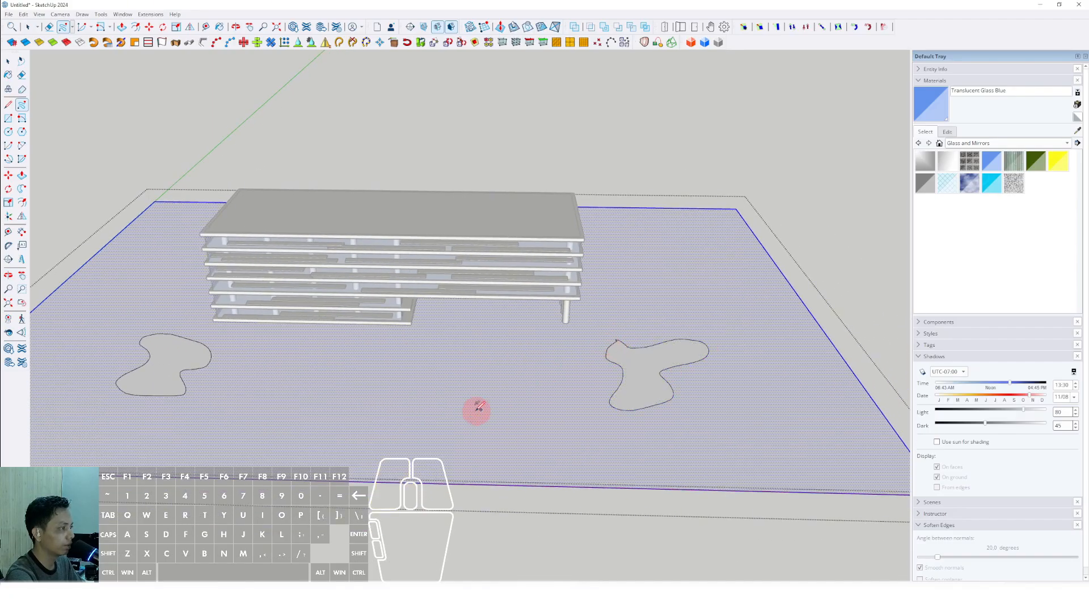
mouse_move(295, 374)
left_mouse_down()
mouse_move(280, 365)
mouse_move(288, 361)
left_mouse_up()
left_click_drag(538, 423, 527, 435)
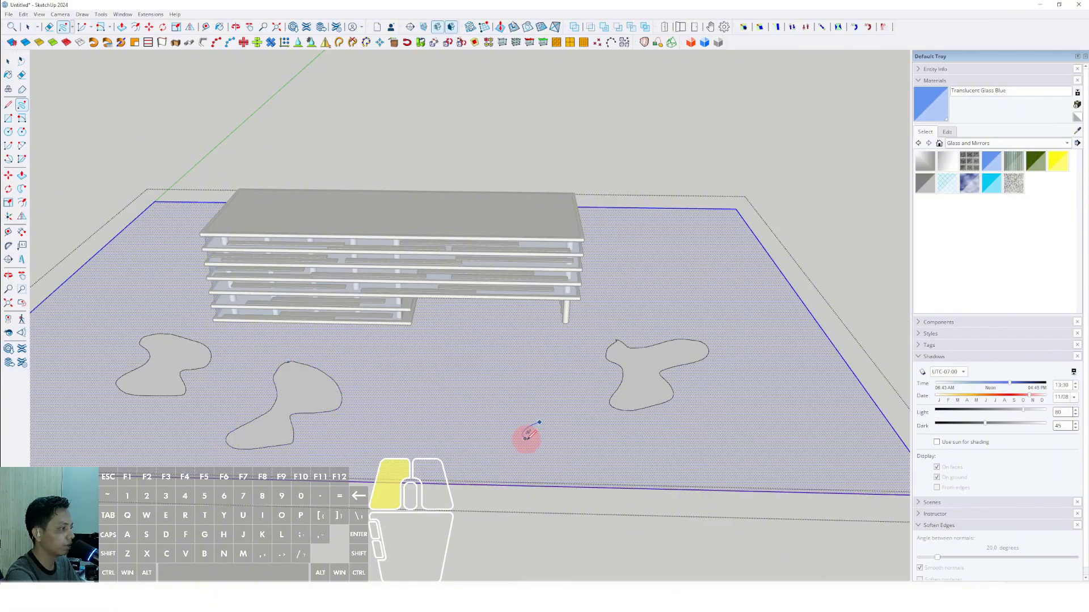
middle_click_drag(578, 445, 679, 361)
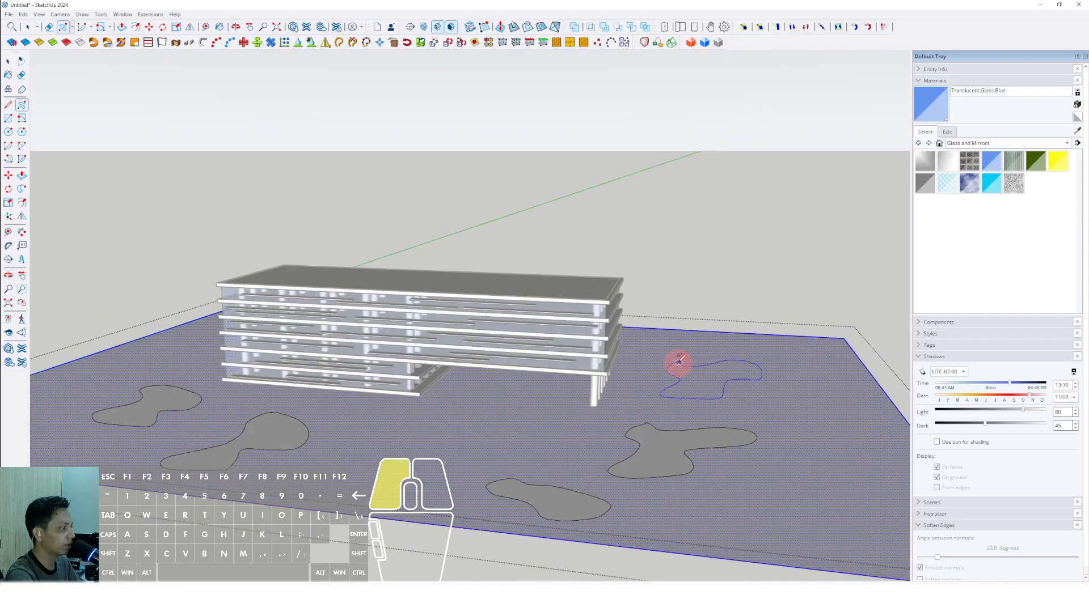
left_click_drag(679, 361, 678, 363)
Paint all five freehand ground shapes with Vegetation Grass from the Landscaping, Fencing and Vegetation materials.
key("space")
left_click(1066, 143)
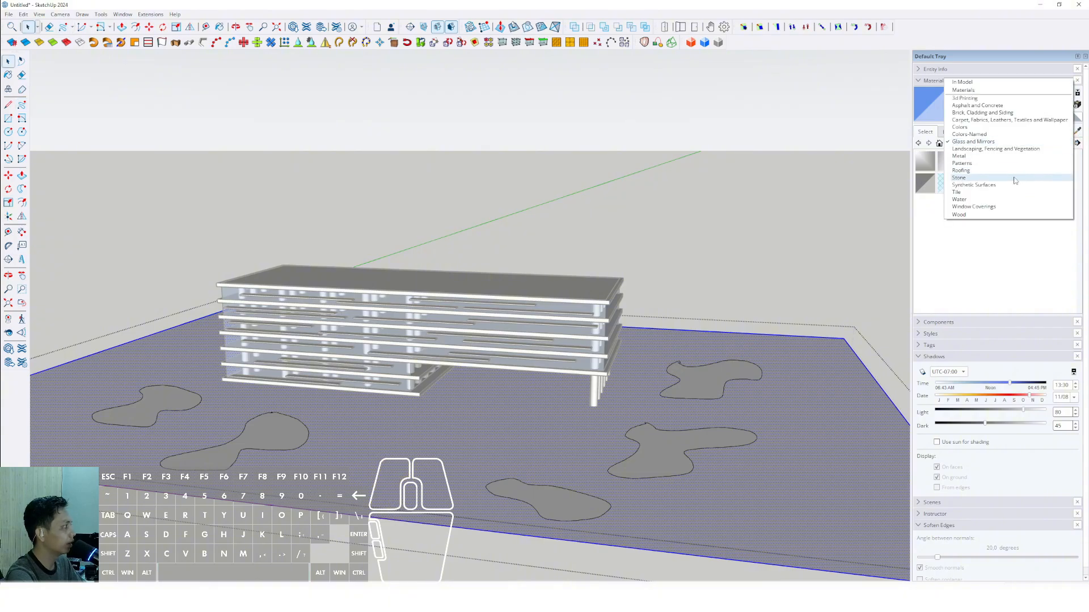
left_click(973, 142)
left_click(992, 273)
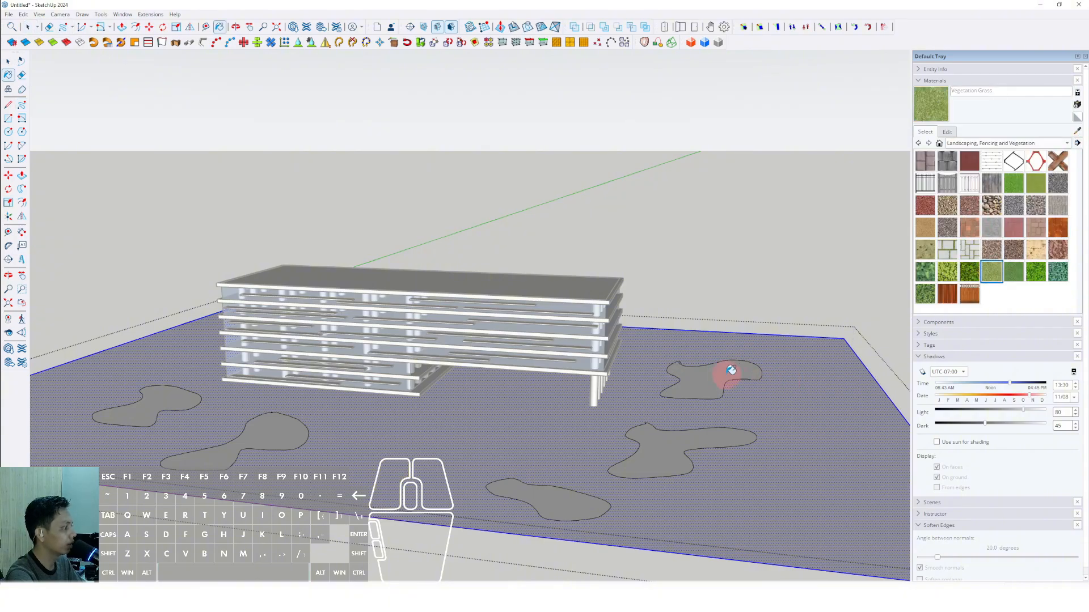
left_click(725, 377)
left_click(668, 446)
left_click(546, 492)
middle_click_drag(546, 492, 408, 427)
left_click(408, 427)
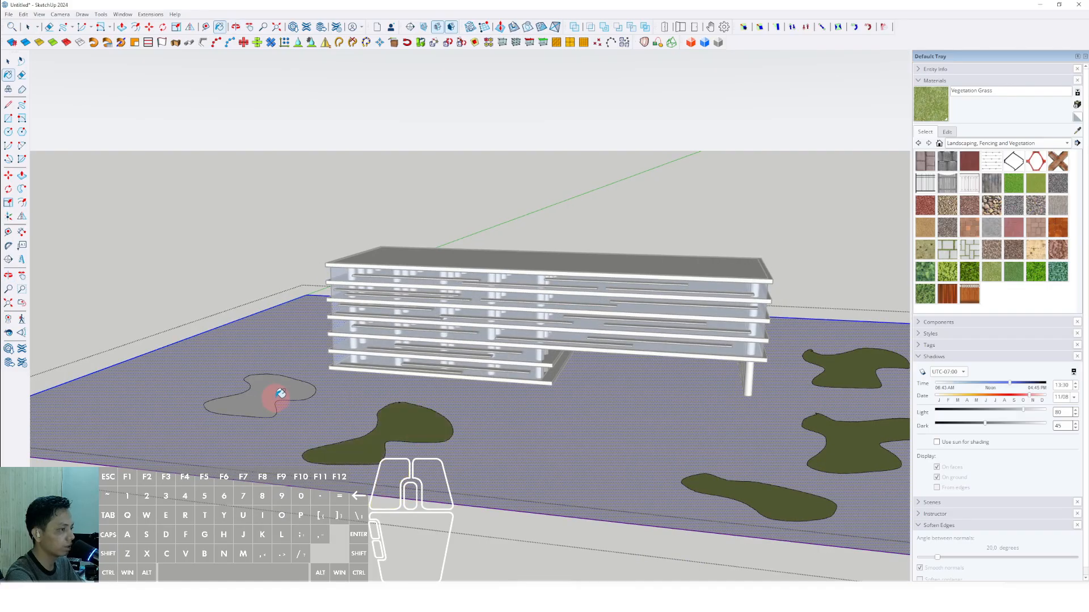
left_click(273, 393)
Fill the remaining ground face with Blacktop New from the Asphalt and Concrete materials.
left_click(1074, 143)
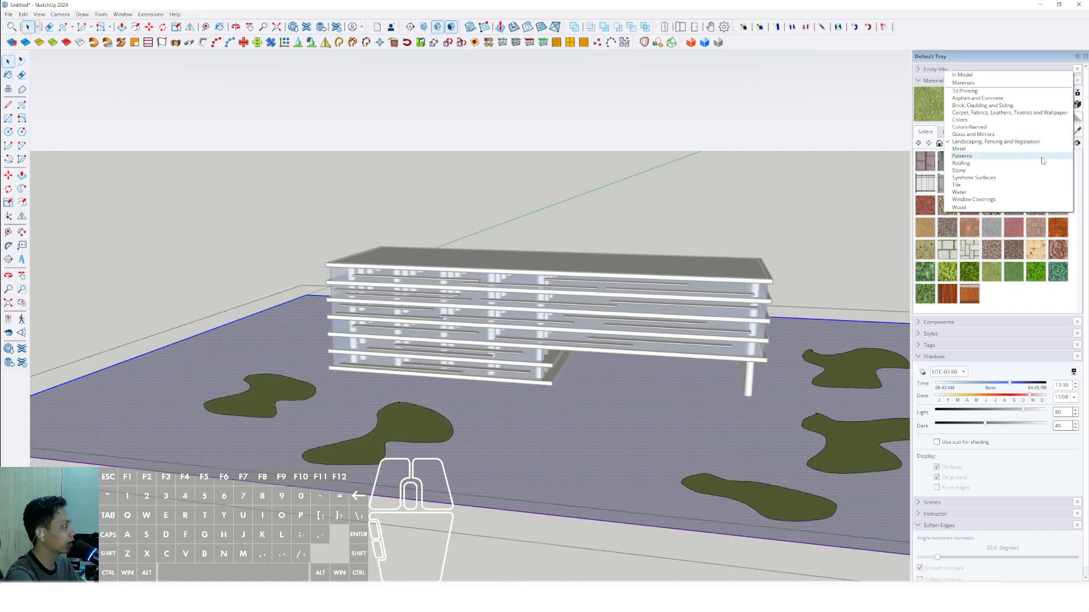
left_click(971, 102)
left_click(948, 162)
left_click(720, 396)
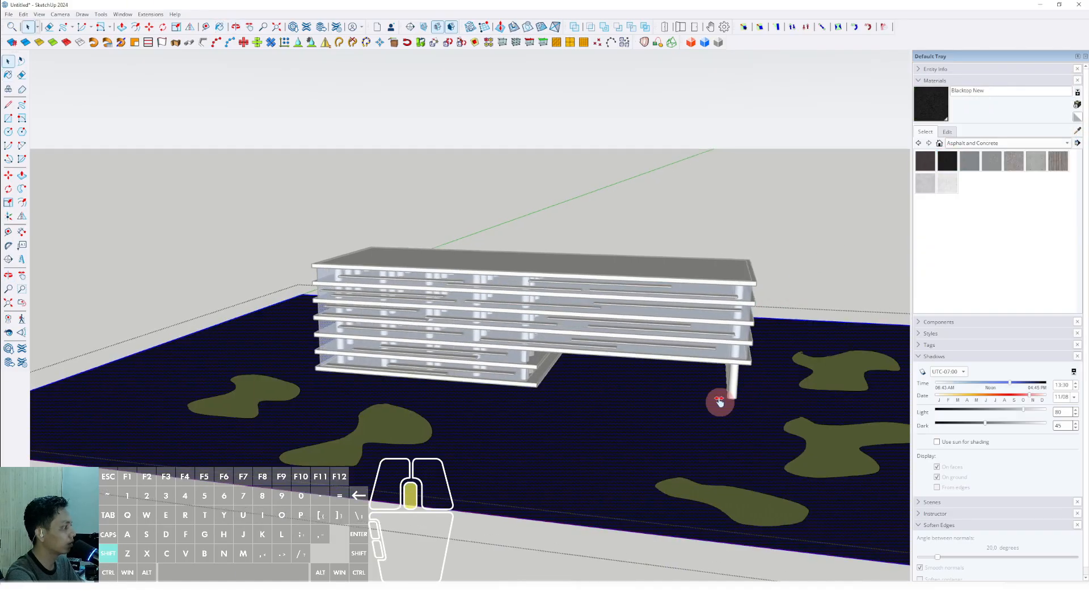
Lighten the colour of the Blacktop New material and close the ground group.
middle_click_drag(719, 395, 766, 363)
left_click(956, 131)
left_click_drag(961, 194, 962, 194)
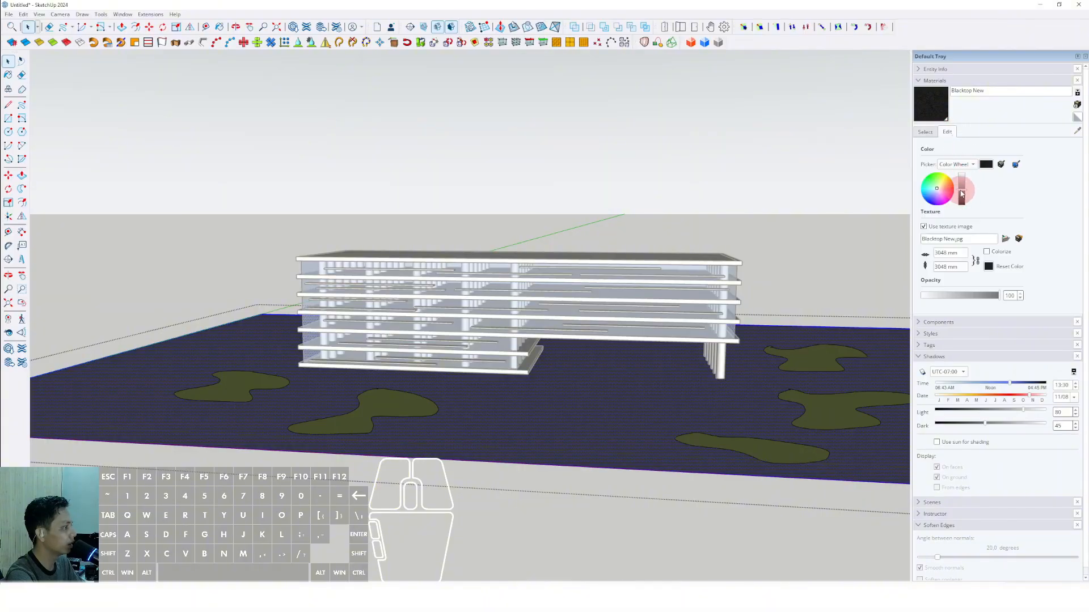
middle_click_drag(807, 312, 550, 311)
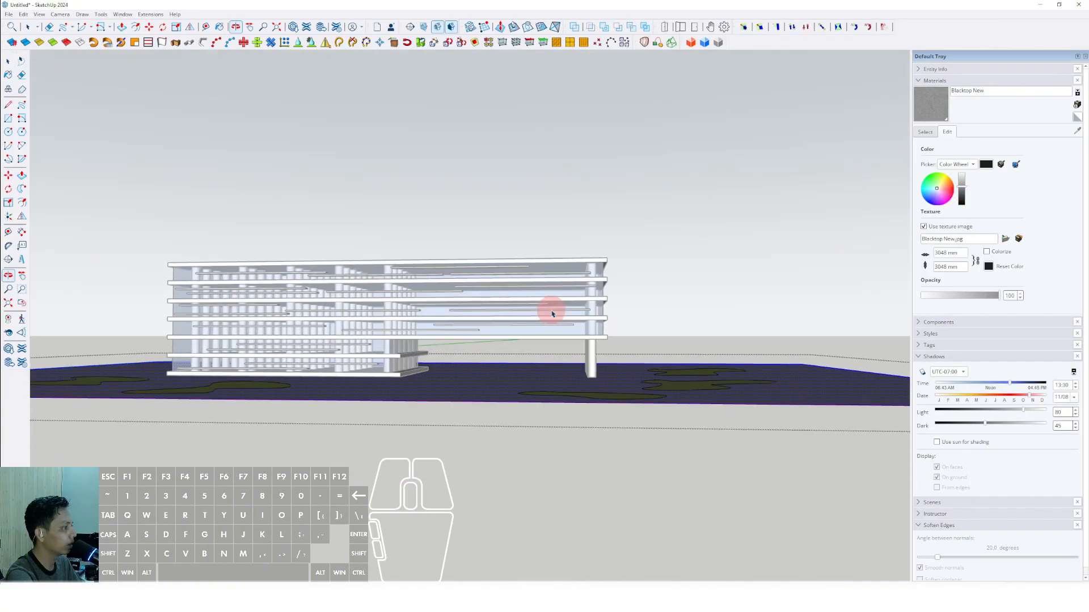
scroll(475, 391, "up", 3)
left_click(773, 267)
Collapse the Materials section and show the Components collection in the component browser.
mouse_move(474, 391)
middle_mouse_down("shift")
mouse_move(546, 396)
mouse_move(535, 357)
mouse_move(396, 381)
middle_mouse_up("shift")
scroll(471, 394, "down", 2)
scroll(547, 396, "down", 2)
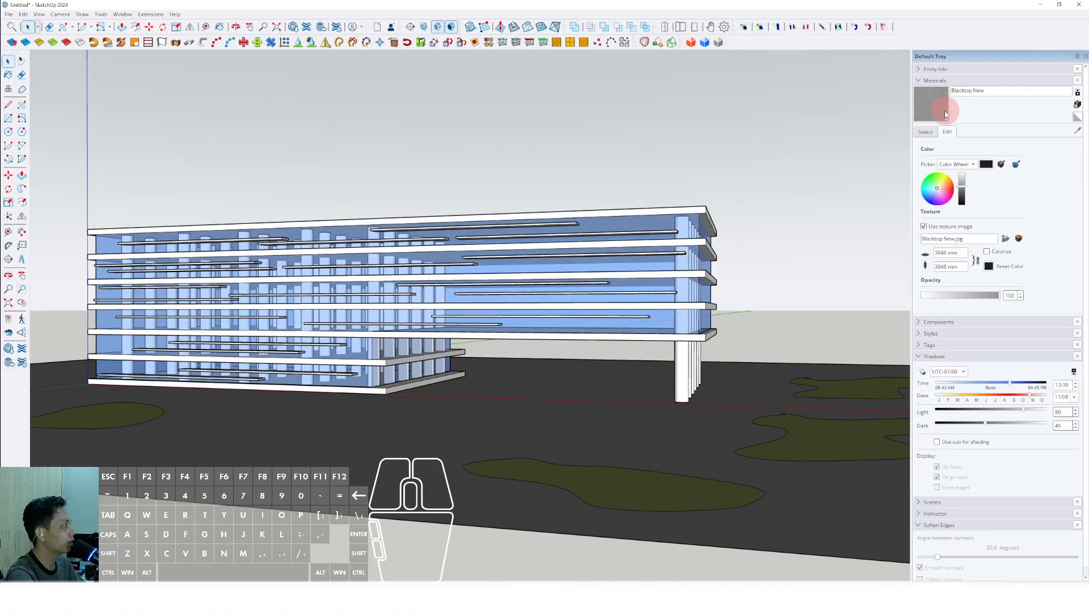
left_click(919, 81)
left_click(919, 94)
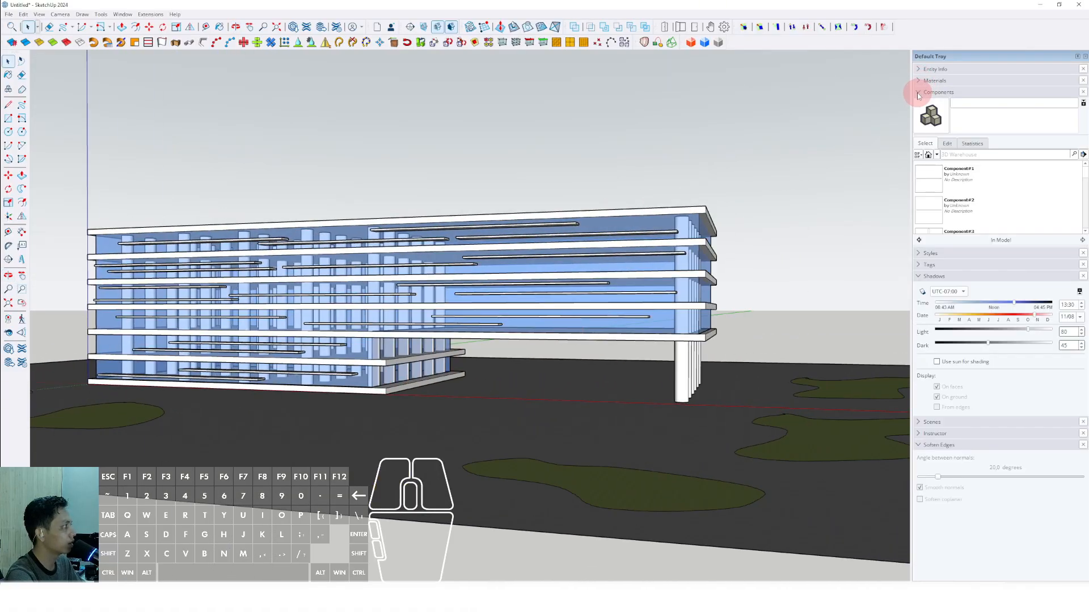
left_click(937, 153)
left_click(936, 175)
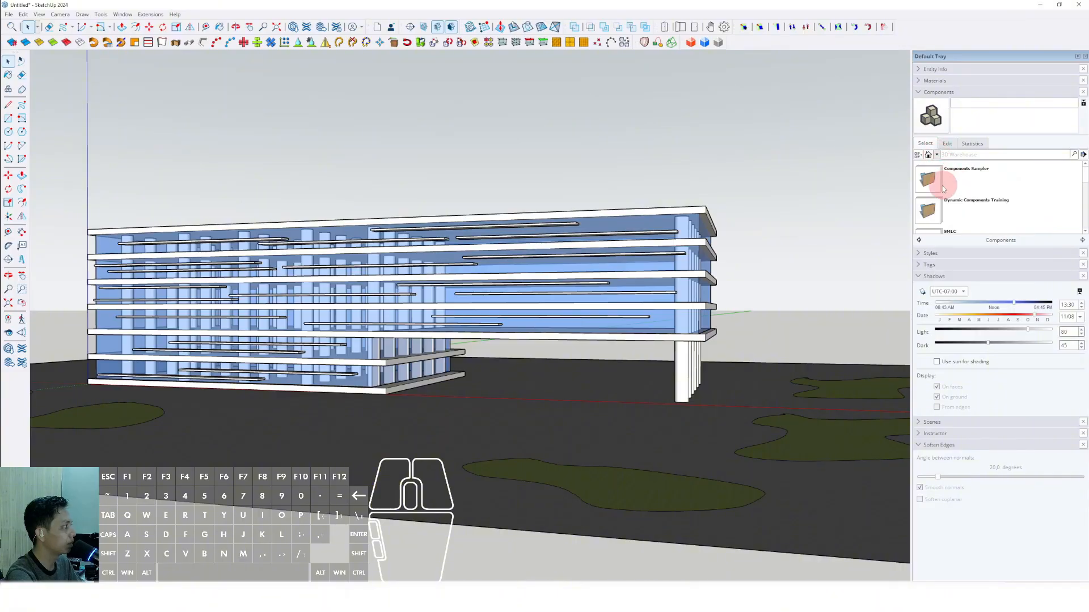
Place the Tree 2D Deciduous component from the Components Sampler at the back edge of the grass patch beside the building's end.
left_click(937, 177)
scroll(958, 195, "down", 3)
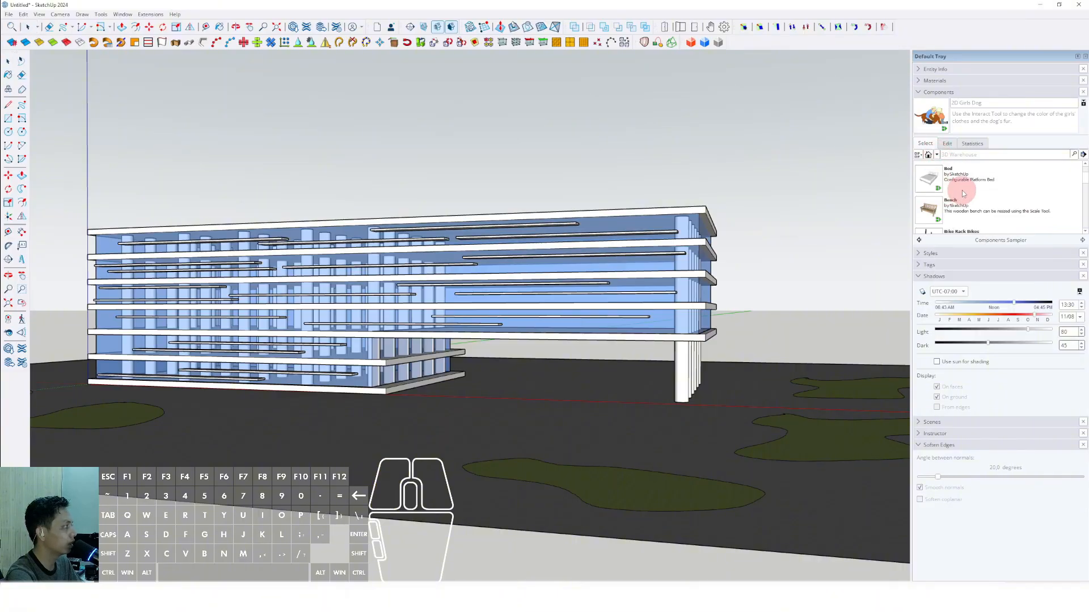
scroll(958, 195, "down", 5)
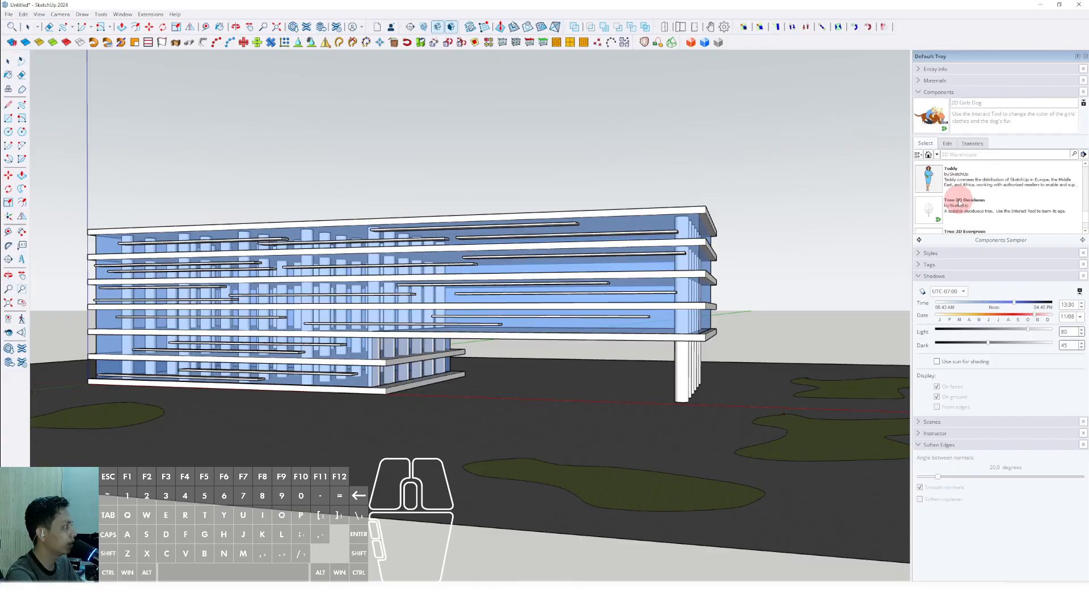
scroll(549, 402, "down", 3)
middle_click_drag(533, 403, 544, 437, "shift")
middle_click_drag(544, 437, 403, 401)
scroll(340, 382, "up", 4)
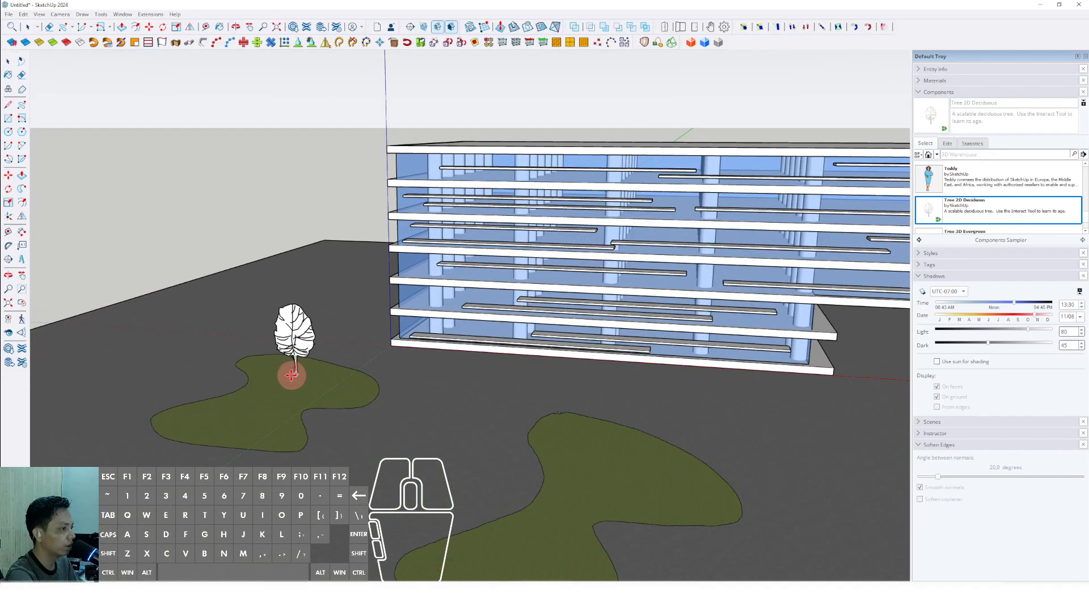
left_click(289, 381)
key("space")
Paint the placed tree with Translucent Glass Dark Green from the Glass and Mirrors materials.
left_click(926, 93)
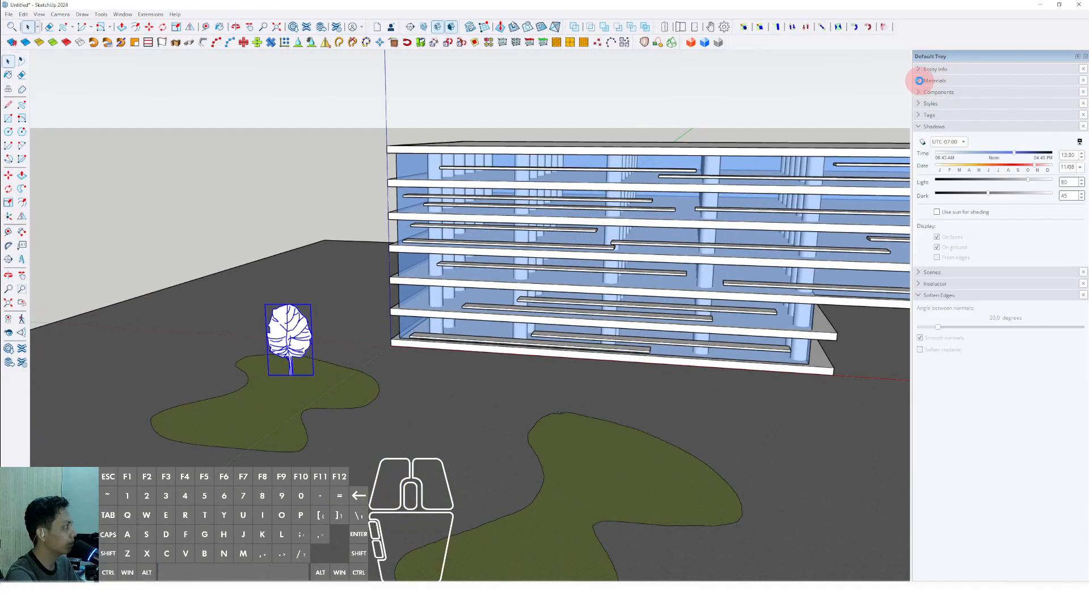
left_click(925, 80)
left_click(926, 130)
left_click(1066, 146)
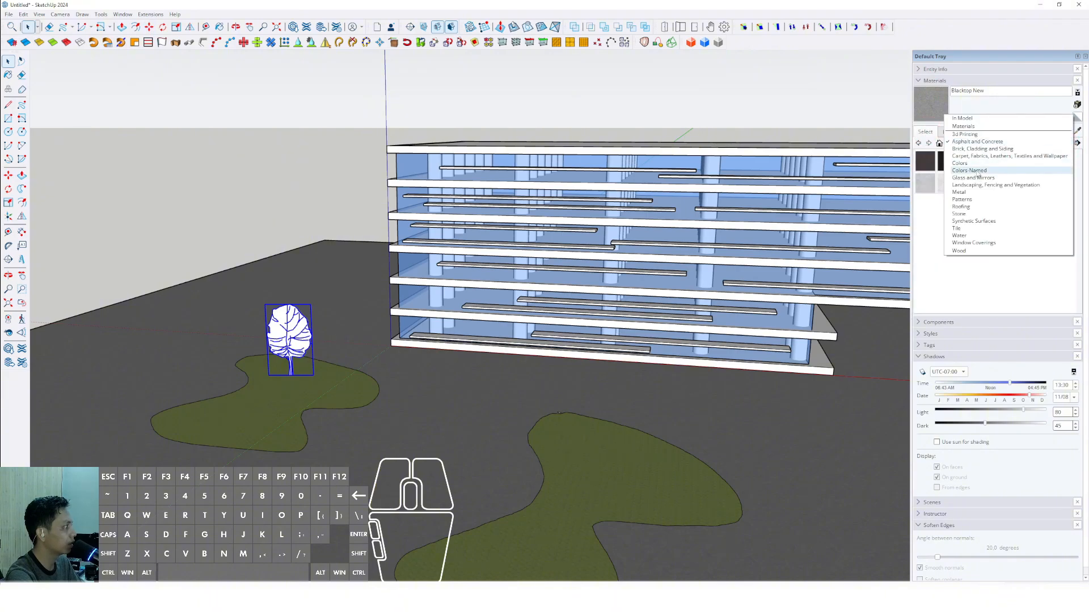
left_click(1004, 176)
left_click(1035, 161)
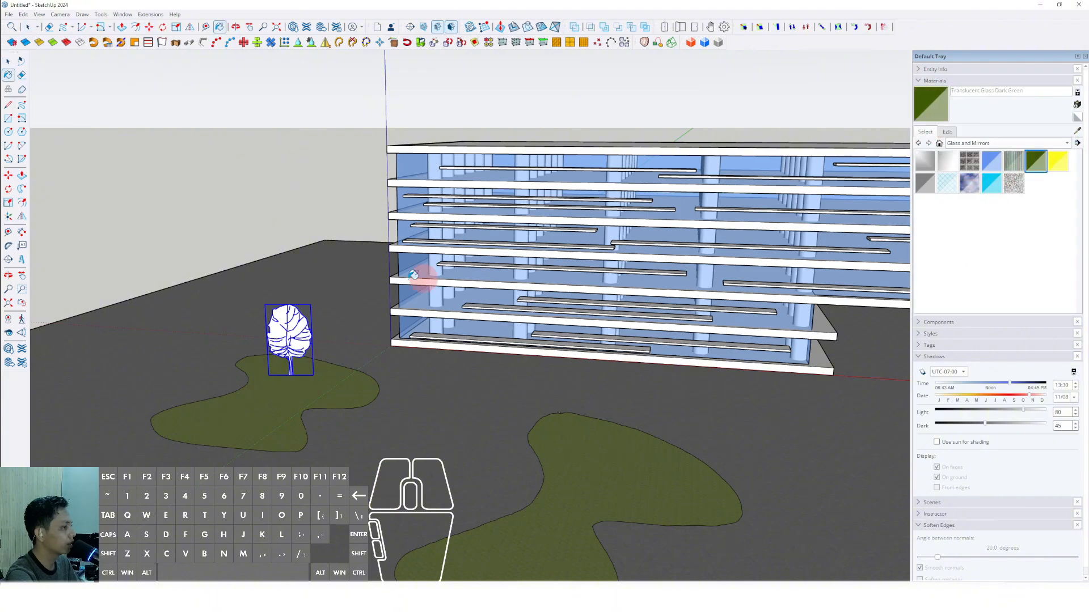
left_click(302, 326)
Copy the green tree three times to spread trees around the same grass patch.
scroll(290, 349, "up", 3)
key("m")
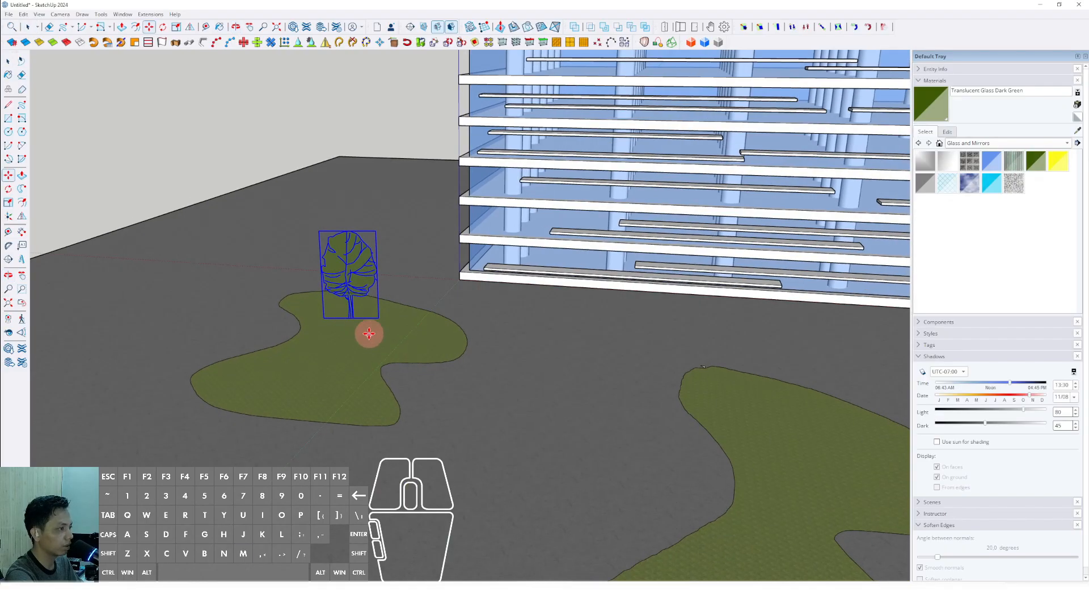
left_click(259, 386)
key("ctrl")
left_click(274, 391)
left_click(368, 353)
key("ctrl")
left_click(341, 376)
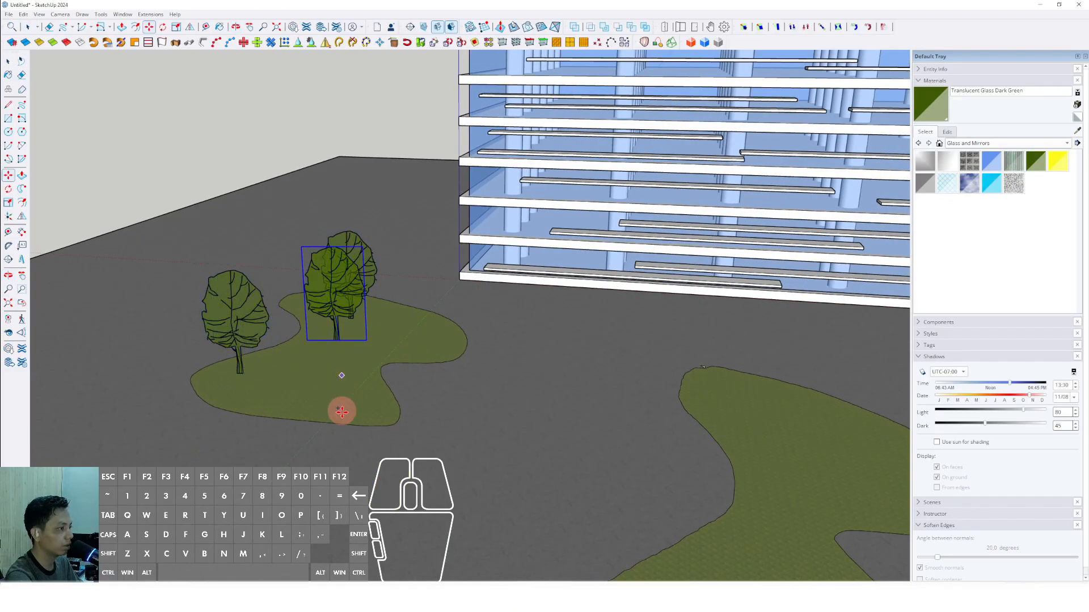
left_click(368, 437)
Select the four trees on the grass patch and make them one group.
key("space")
scroll(326, 372, "down", 2)
left_click_drag(177, 236, 363, 391)
right_click(352, 339)
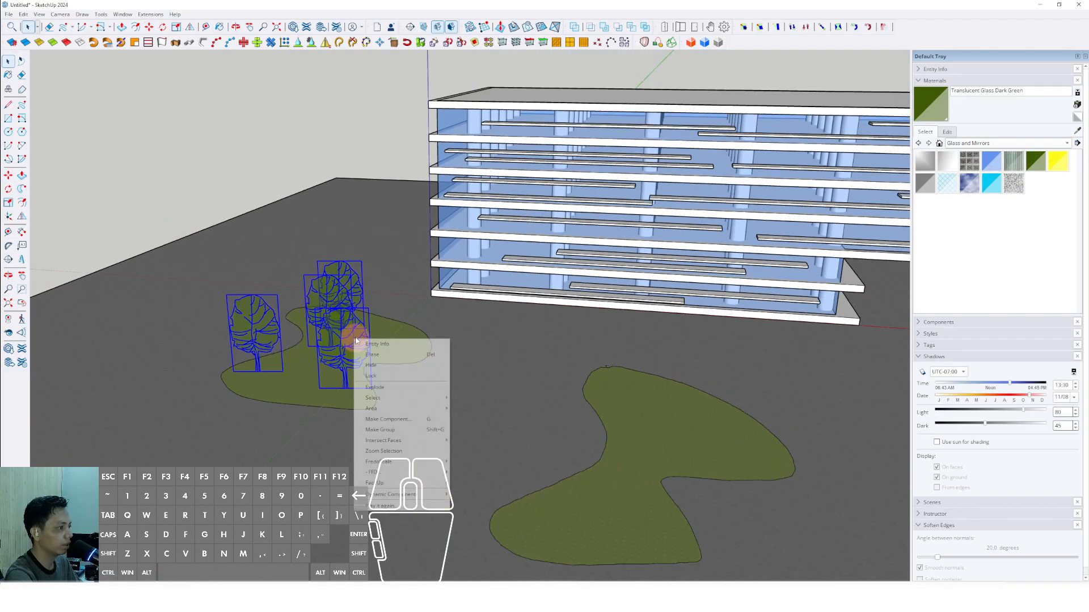
left_click(384, 430)
Copy the tree group twice onto the larger neighbouring grass patch in front of the building.
middle_click_drag(361, 414, 343, 337, "shift")
key("m")
left_click(281, 323)
key("ctrl")
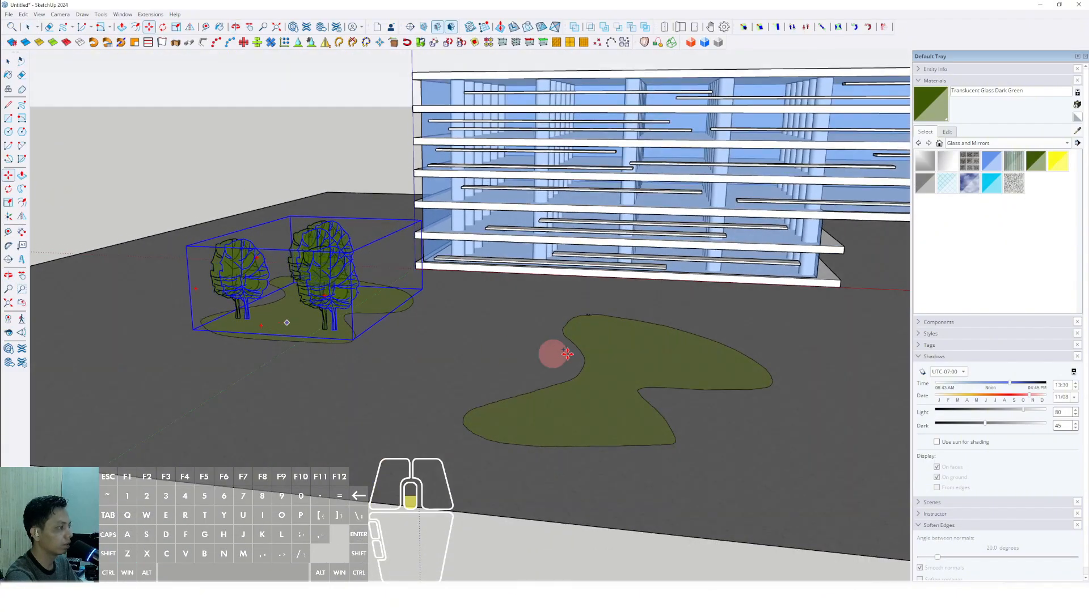
scroll(548, 356, "down", 1)
scroll(626, 362, "down", 2)
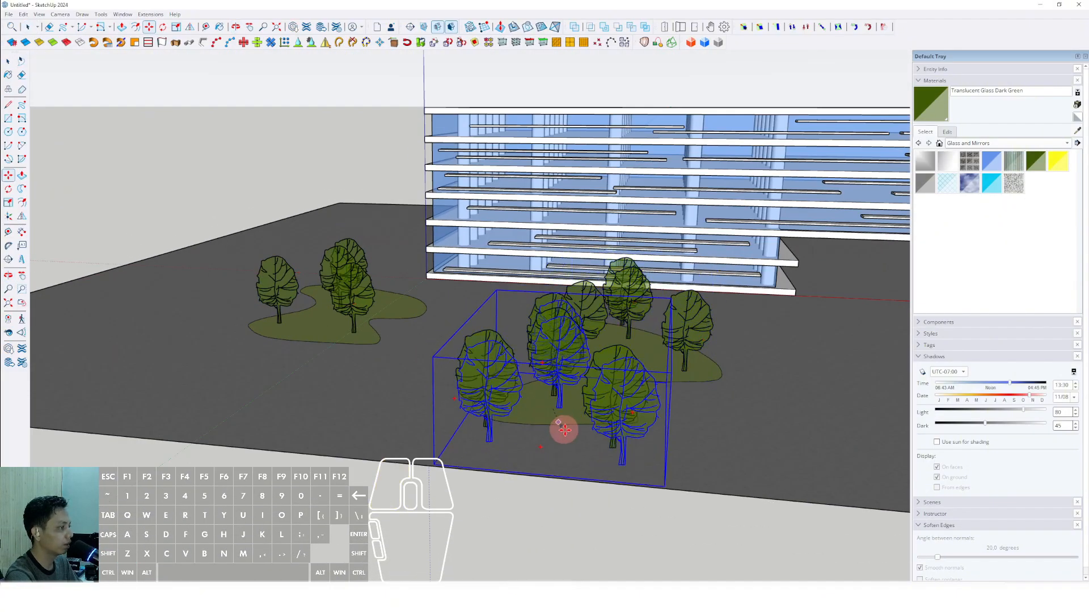
Copy the tree group onto the remaining grass patches along the building.
middle_click_drag(563, 427, 371, 340)
scroll(372, 340, "down", 1)
left_click(515, 381)
middle_click_drag(515, 381, 525, 380)
left_click(525, 380)
key("ctrl")
scroll(499, 384, "up", 2)
middle_click_drag(670, 294, 403, 243)
scroll(502, 386, "down", 2)
key("space")
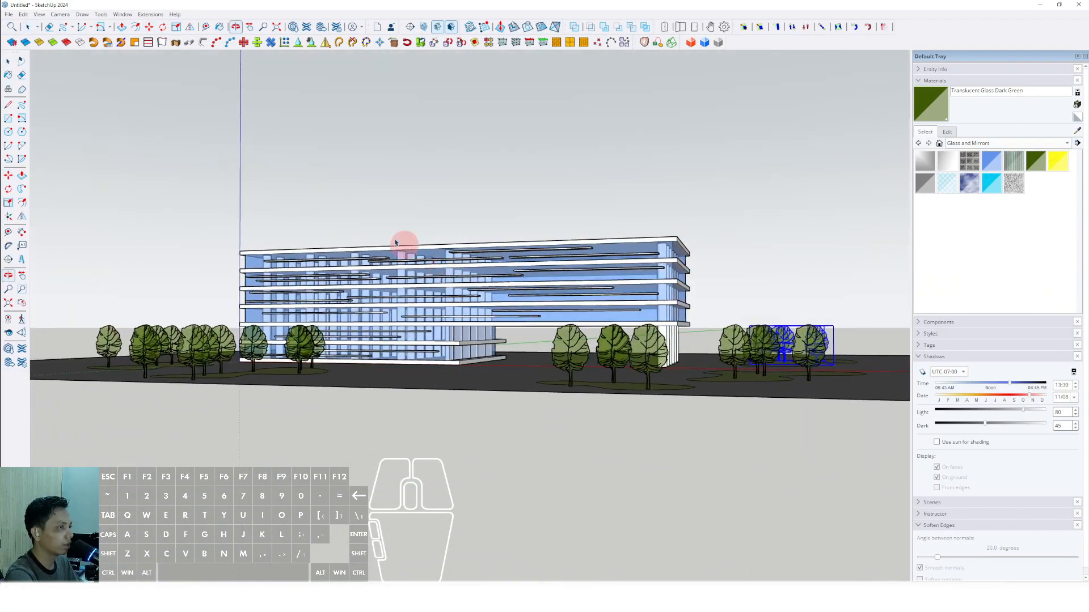
Turn on shadows and set the shadow date to 09/13 and the time to about 08:16.
left_click(40, 14)
left_click(63, 117)
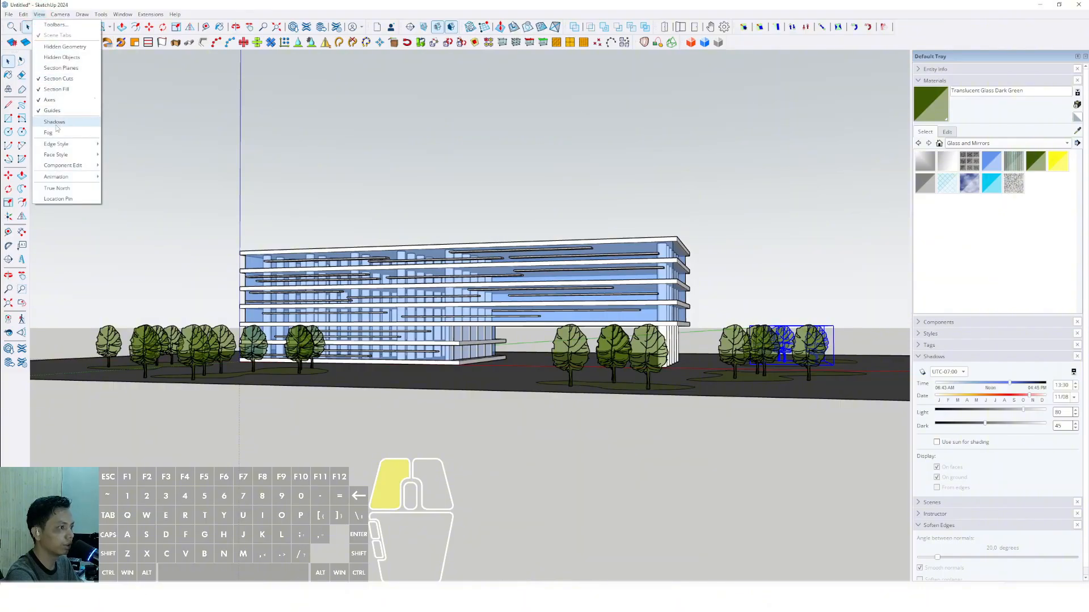
scroll(461, 315, "up", 1)
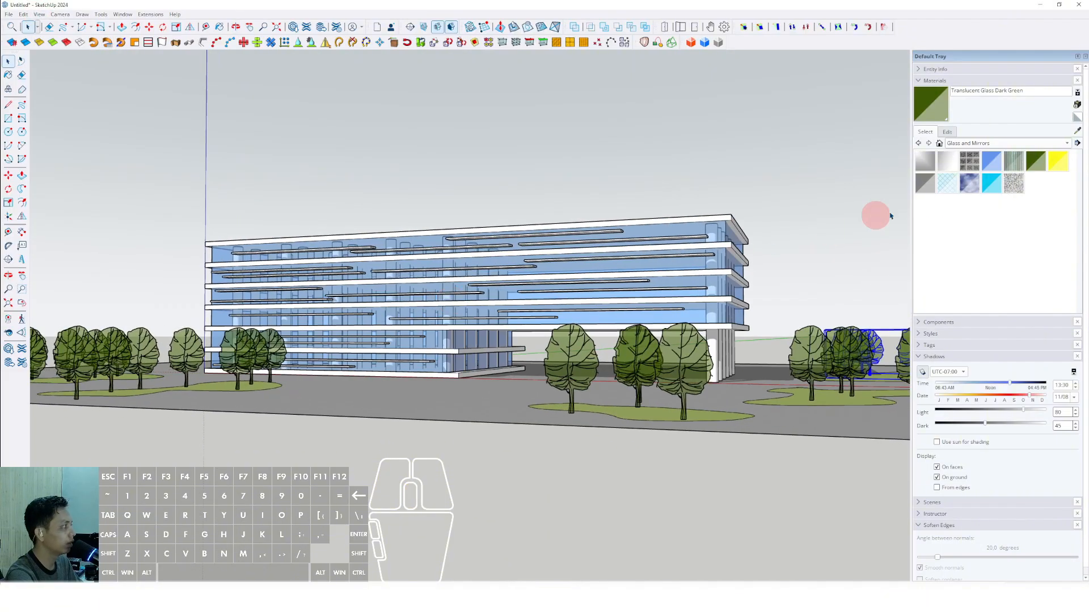
left_click(918, 82)
left_click_drag(987, 152, 1013, 171)
left_click(949, 166)
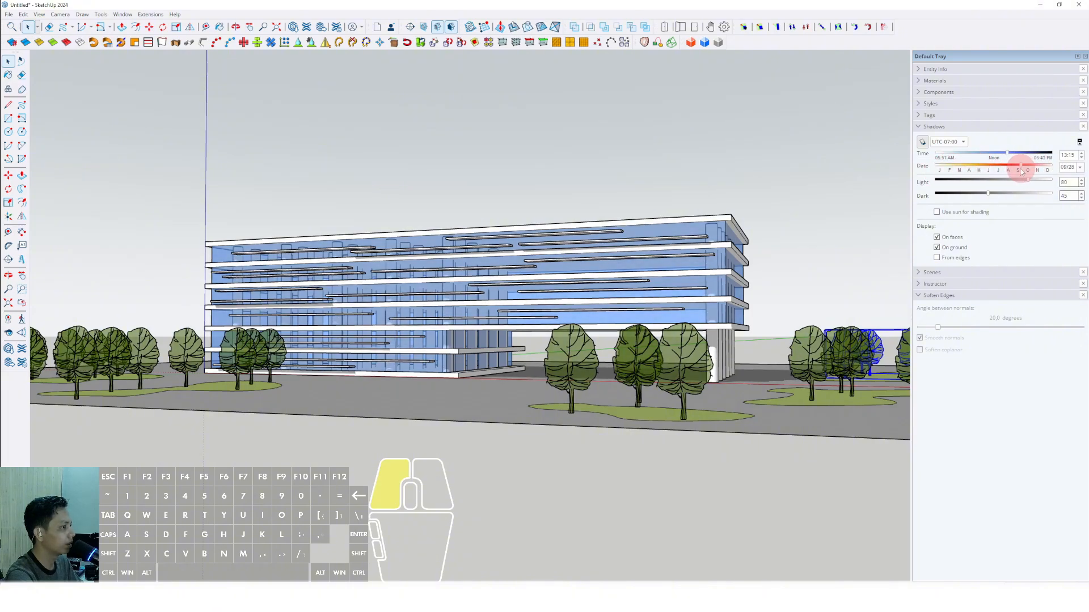
middle_click_drag(499, 301, 814, 206)
left_click_drag(1023, 155, 959, 161)
middle_click_drag(544, 295, 607, 272)
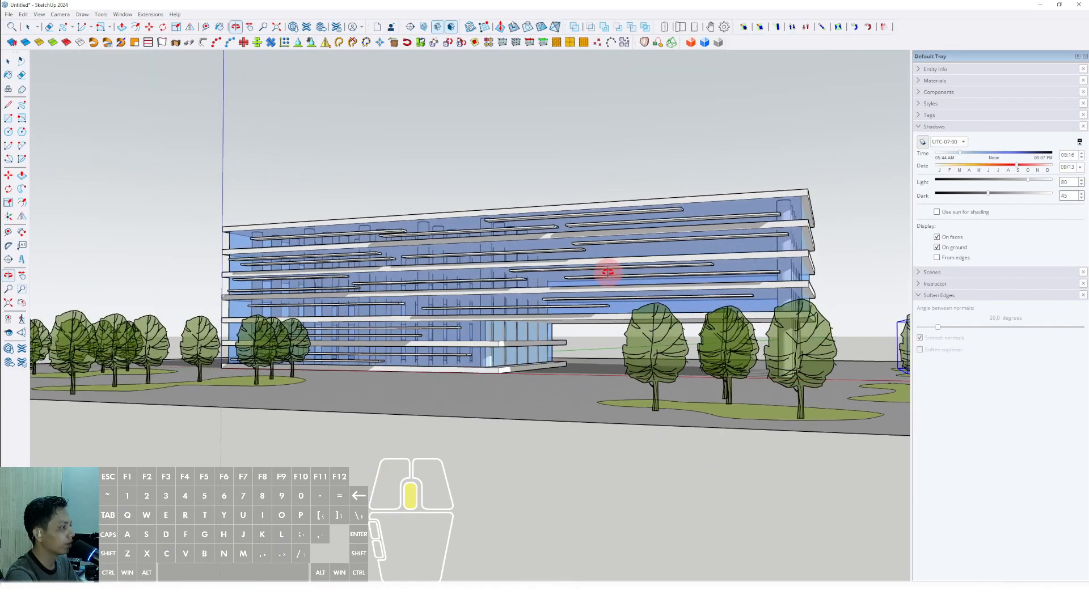
Sample Translucent Glass Blue from the facade, adjust its colour brightness and set its opacity to 82.
left_click(918, 127)
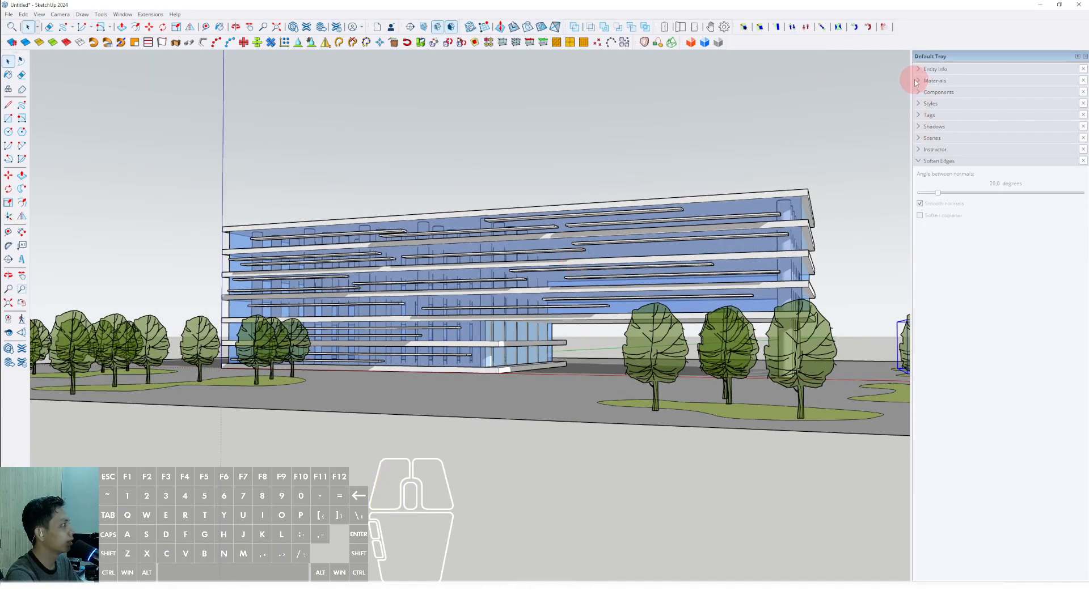
left_click(918, 81)
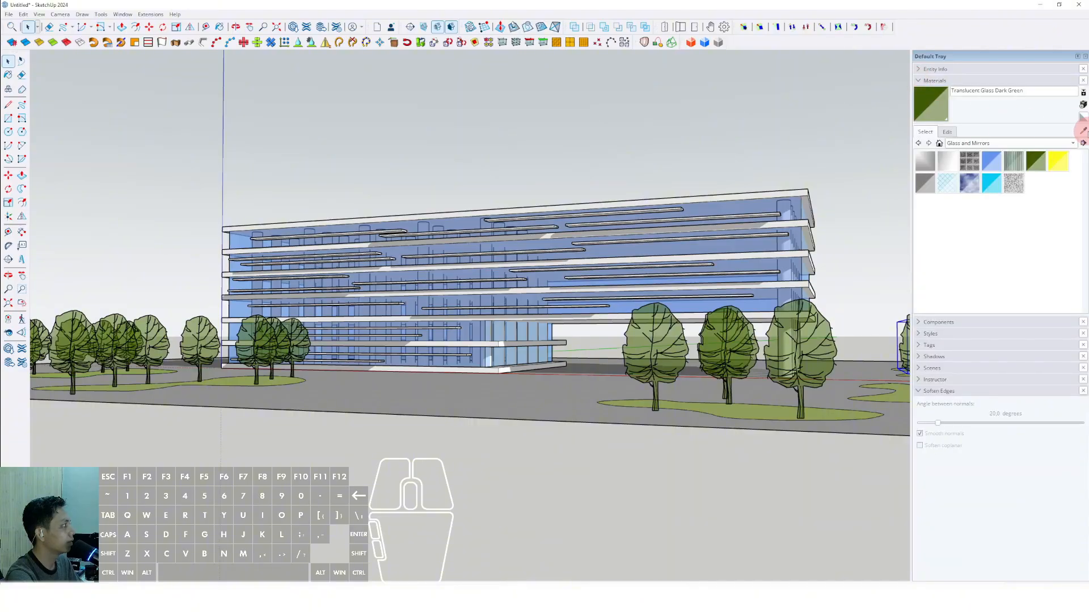
left_click(735, 203)
left_click(949, 132)
left_click(963, 192)
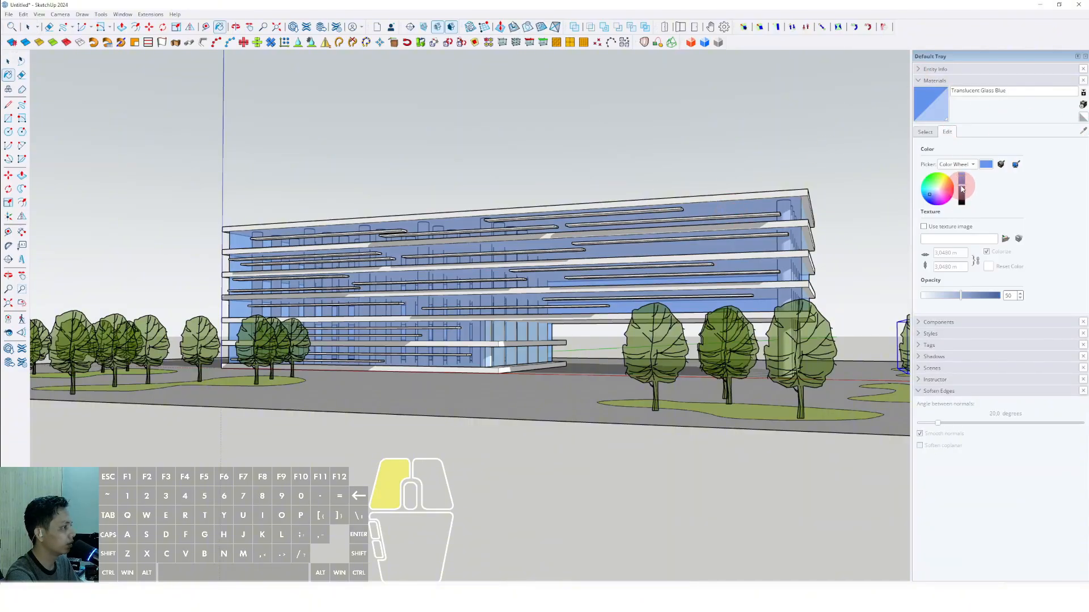
left_click_drag(963, 195, 963, 183)
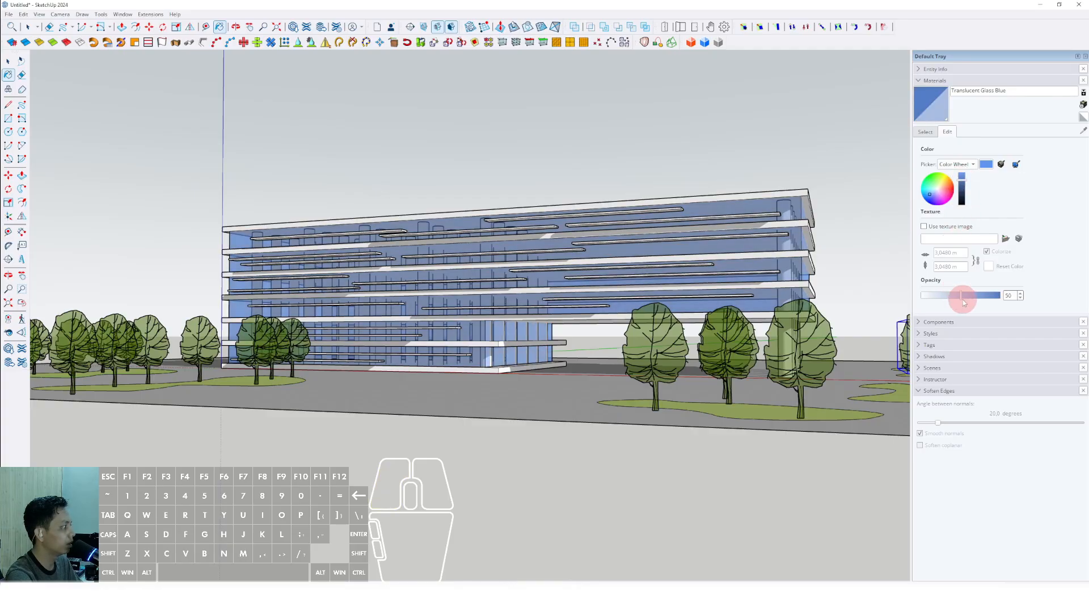
left_click_drag(977, 298, 986, 298)
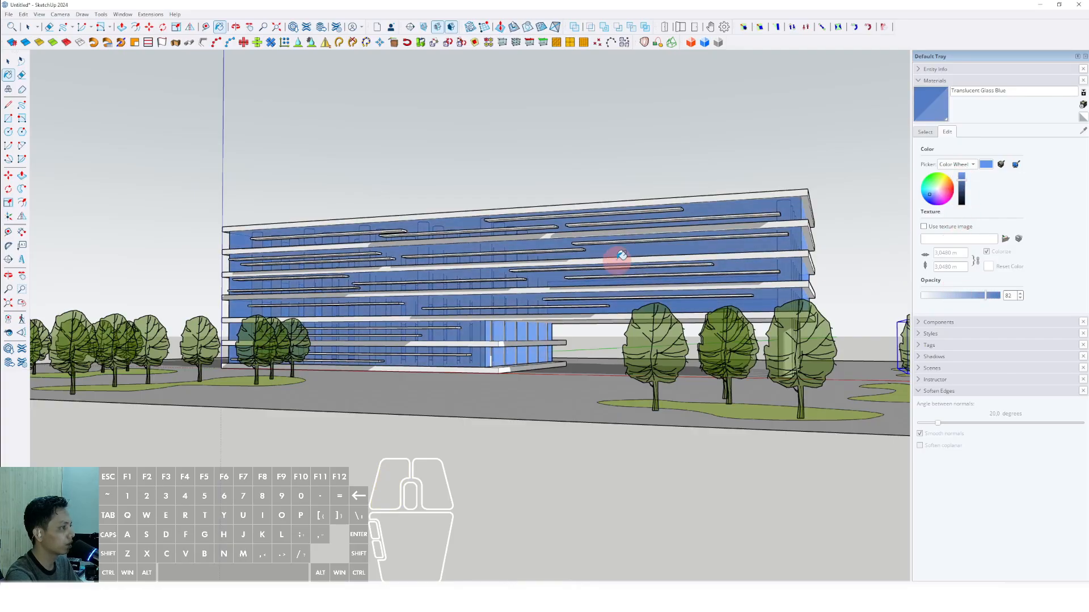
middle_click_drag(622, 255, 586, 252)
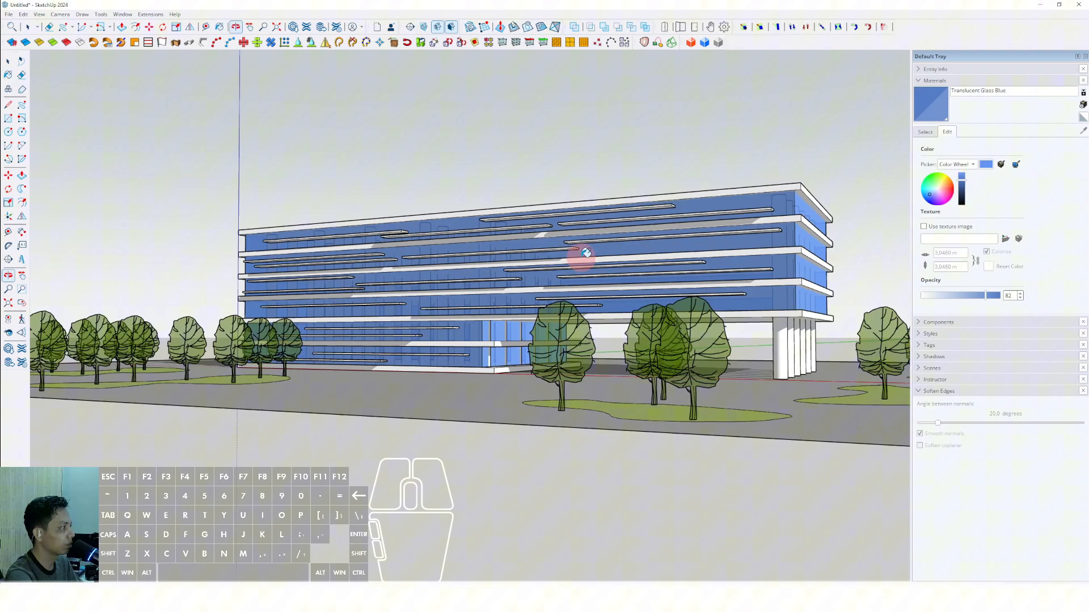
Apply the Construction Documentation Style from the Default Styles and hide the Default Tray to view the whole model.
left_click(927, 134)
left_click(920, 81)
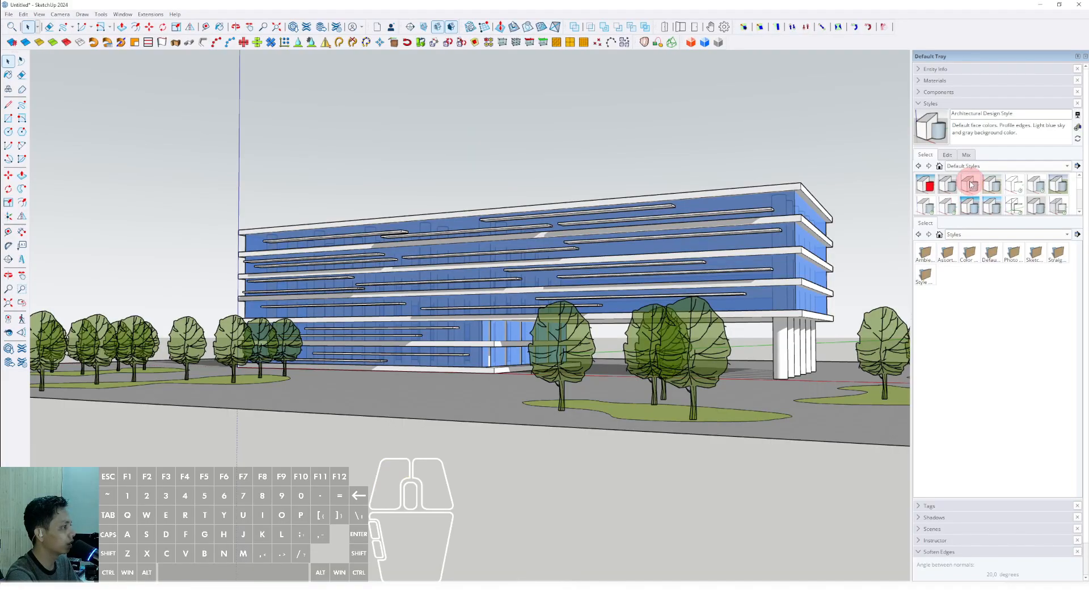
left_click(970, 184)
middle_click_drag(541, 285, 607, 272)
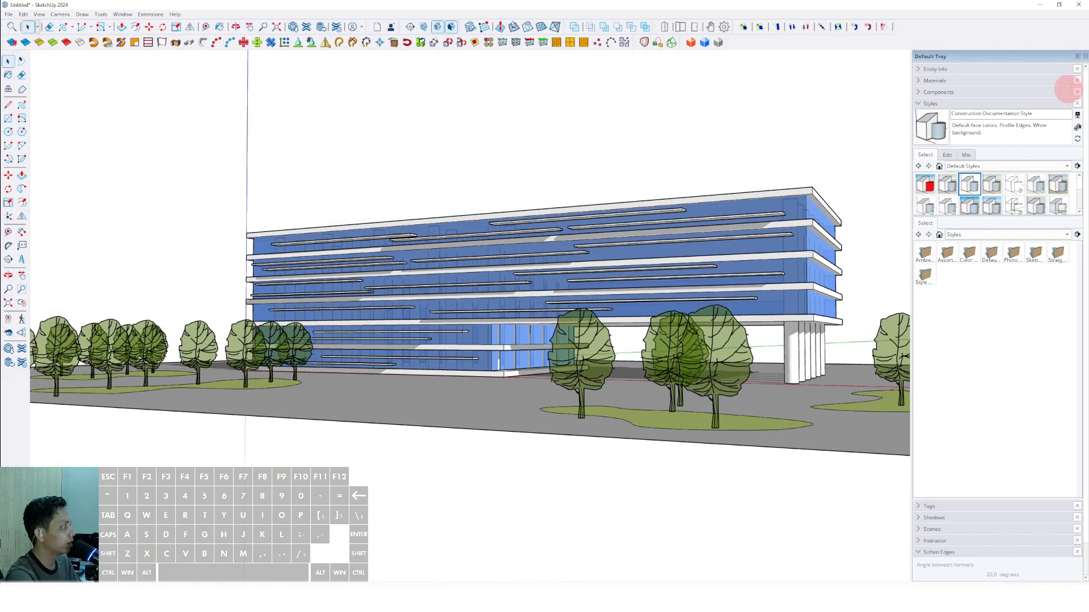
left_click(1084, 57)
scroll(717, 264, "up", 2)
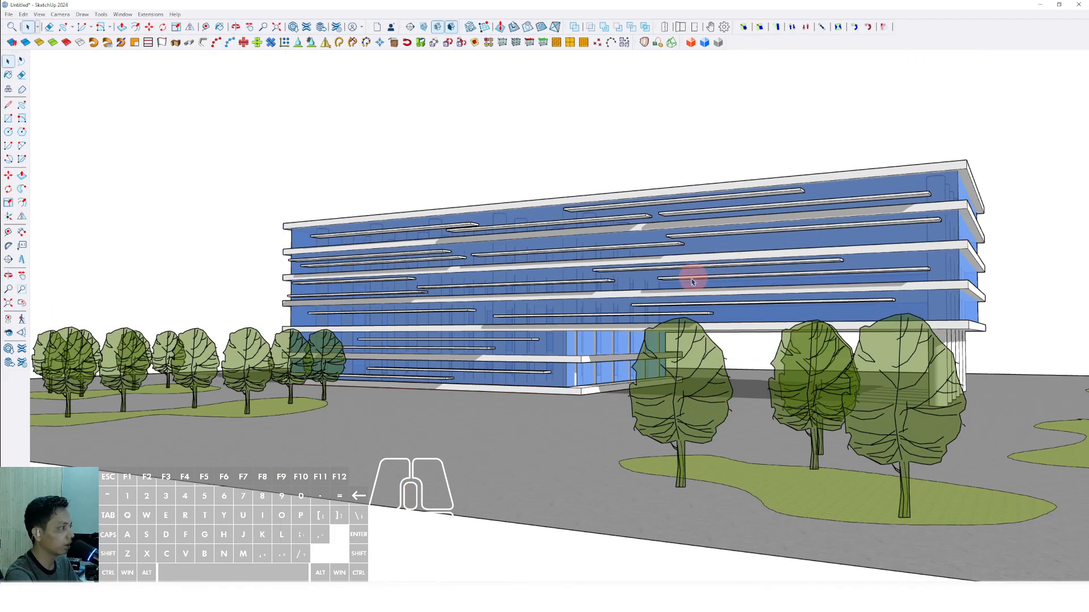
scroll(693, 277, "down", 2)
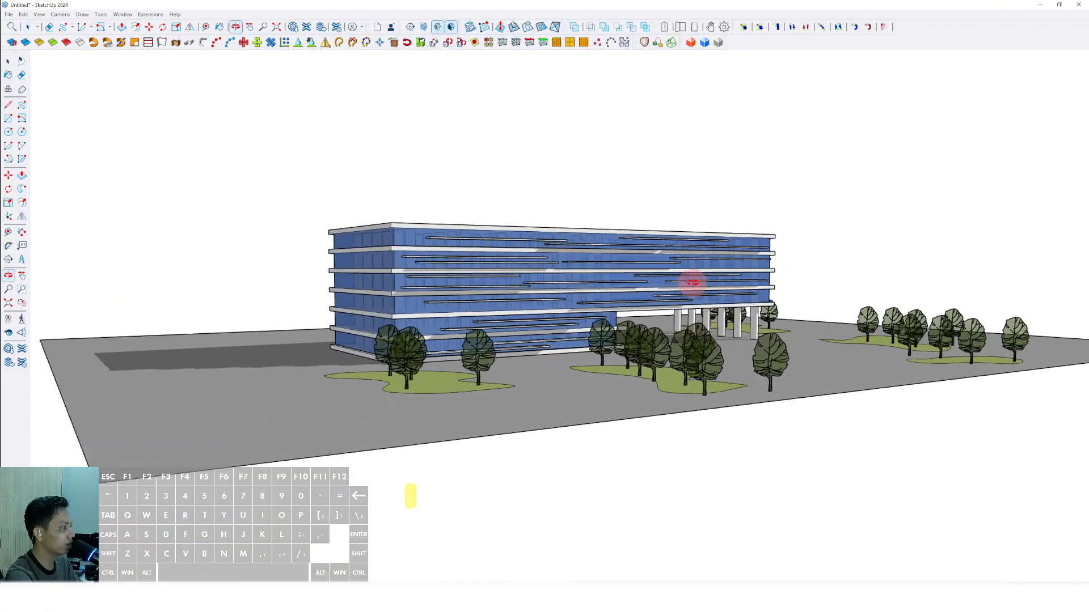